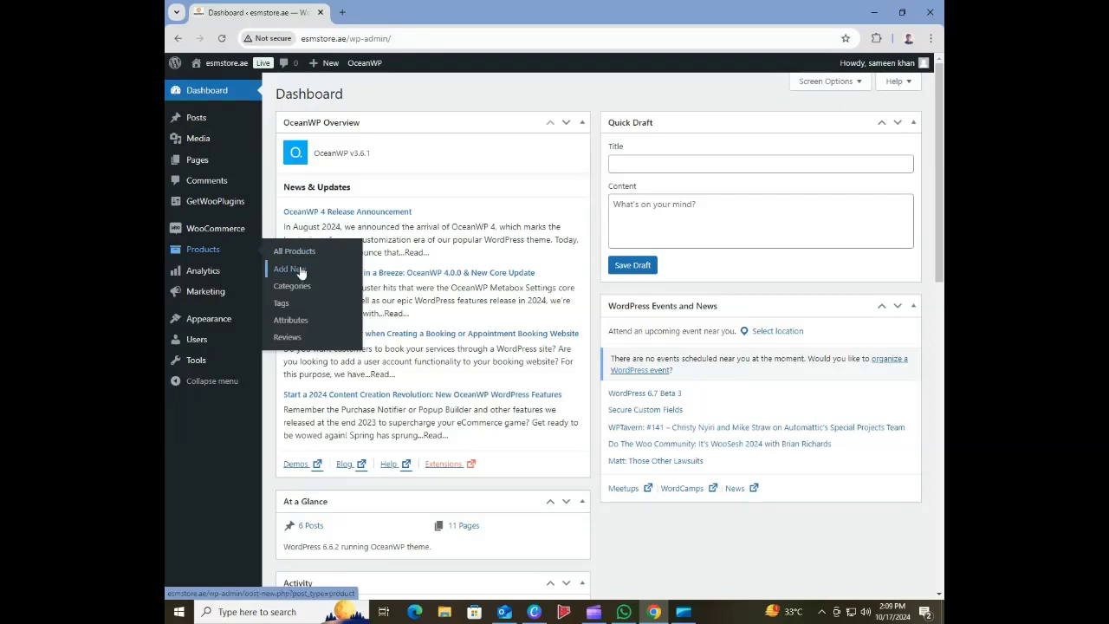
- Start a new product entry in the store and begin editing its name
click(301, 272)
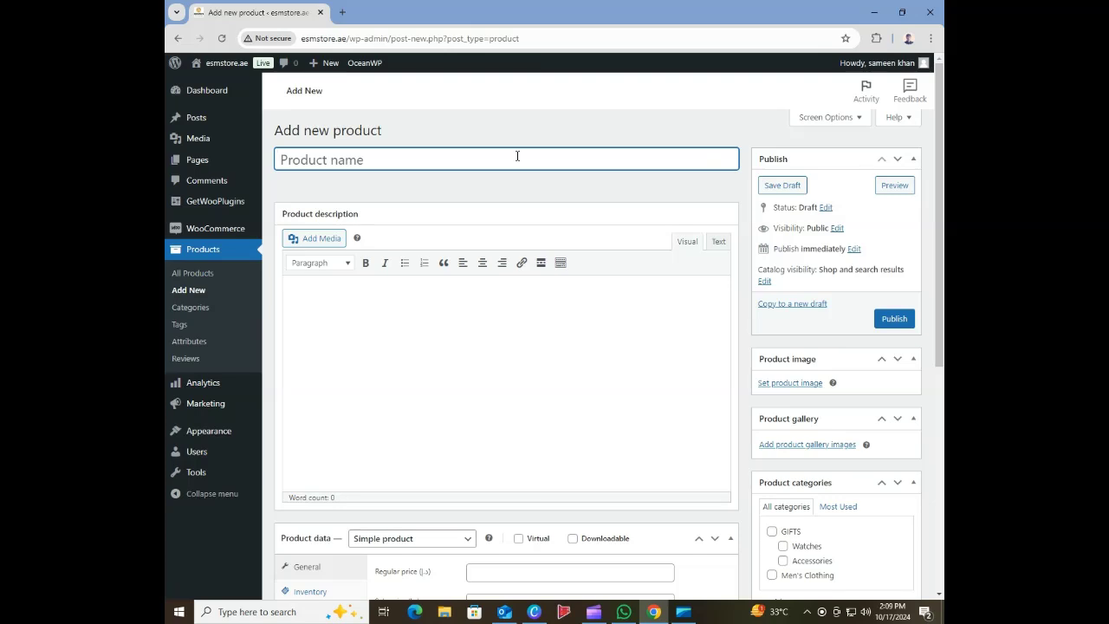
click(517, 156)
text(Black Ladies)
key(BackSpace)
key(BackSpace)
key(BackSpace)
key(BackSpace)
key(BackSpace)
key(BackSpace)
key(BackSpace)
key(BackSpace)
key(BackSpace)
key(BackSpace)
key(BackSpace)
key(BackSpace)
key(BackSpace)
- Name the new product "Ladies Leather Bag"
text(Lab)
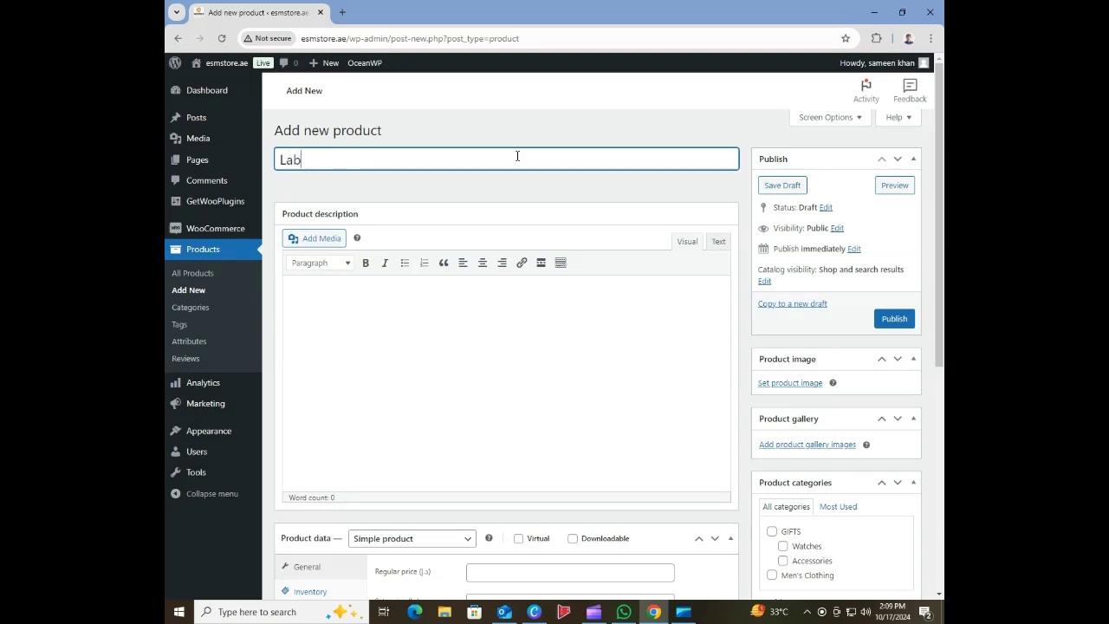
text(ies Bag)
key(BackSpace)
key(BackSpace)
key(BackSpace)
text(Leather Bag)
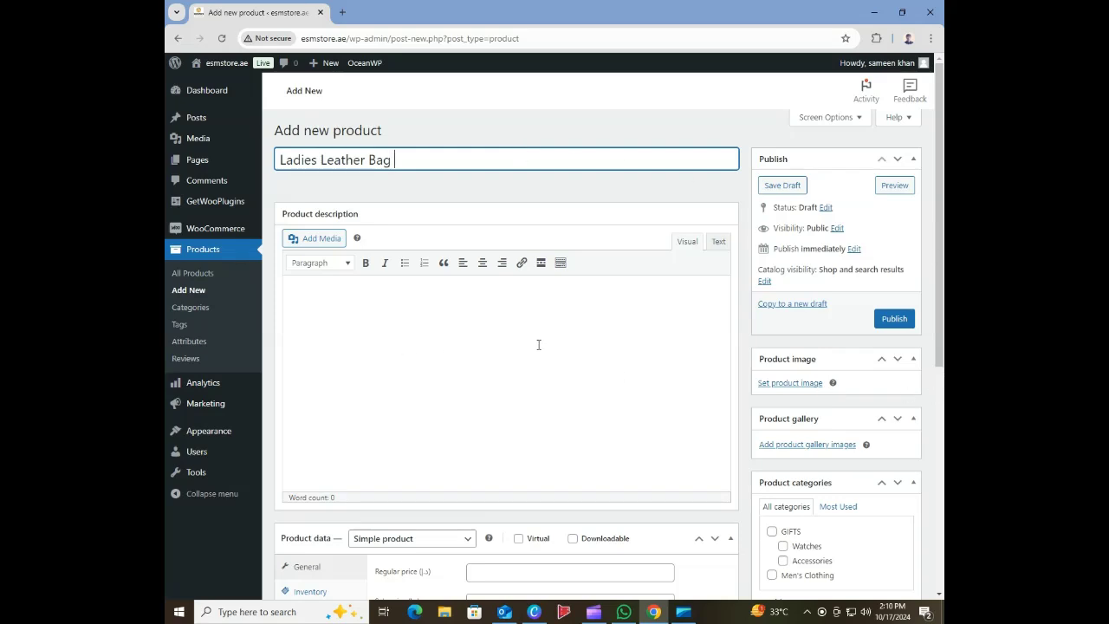
- Open the image picker for the product's main image
drag(939, 198, 942, 254)
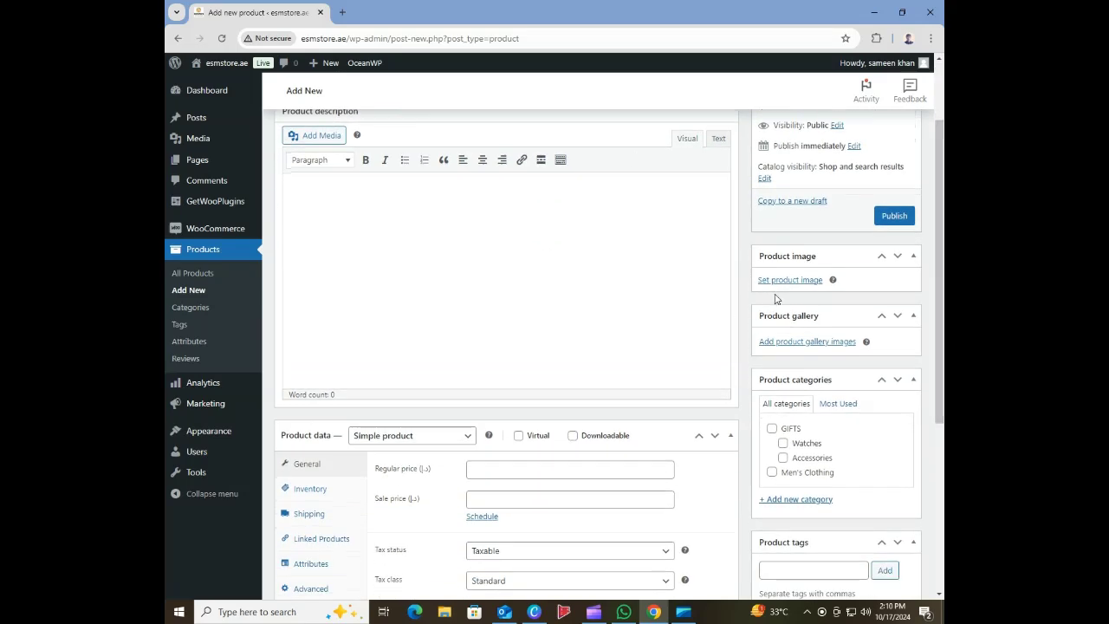
mouse_move(943, 286)
mouse_down()
mouse_move(943, 232)
mouse_move(943, 269)
mouse_up()
click(781, 328)
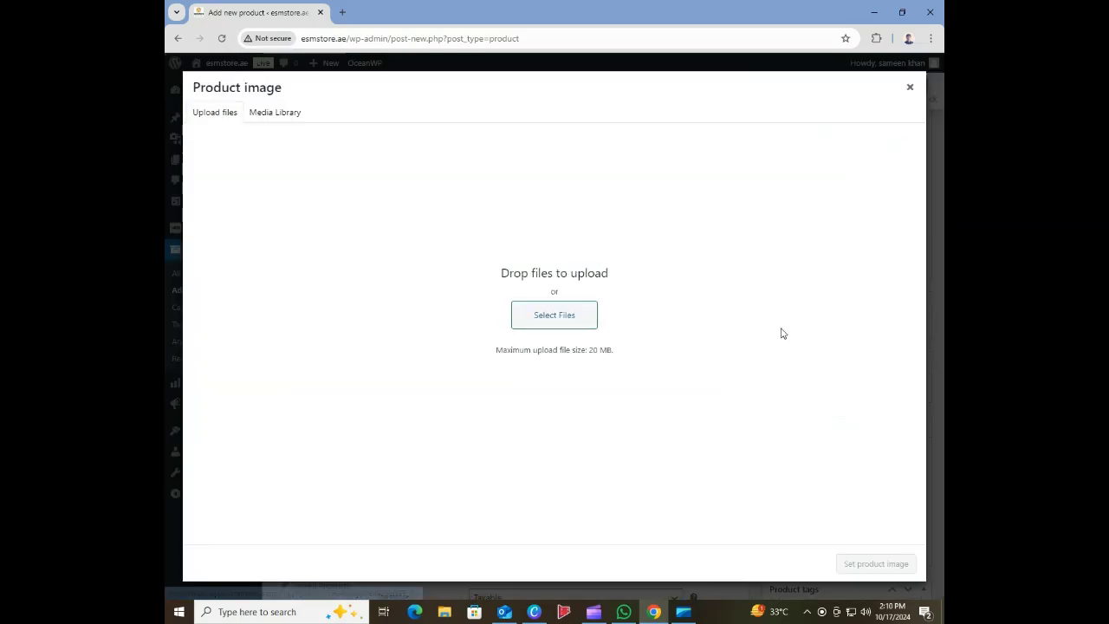
click(294, 115)
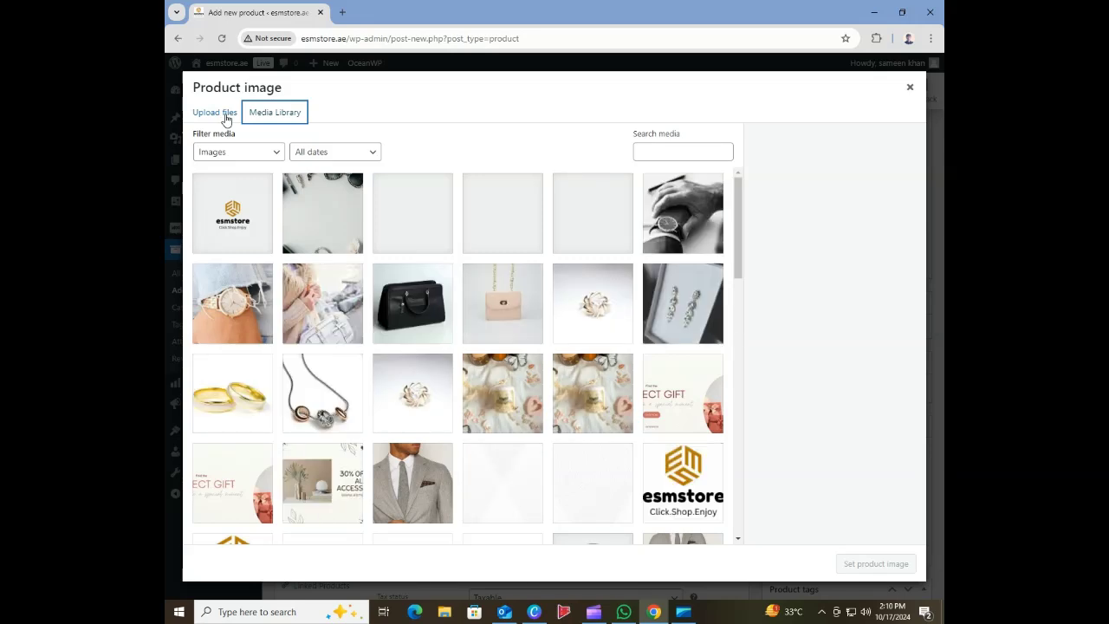
click(226, 118)
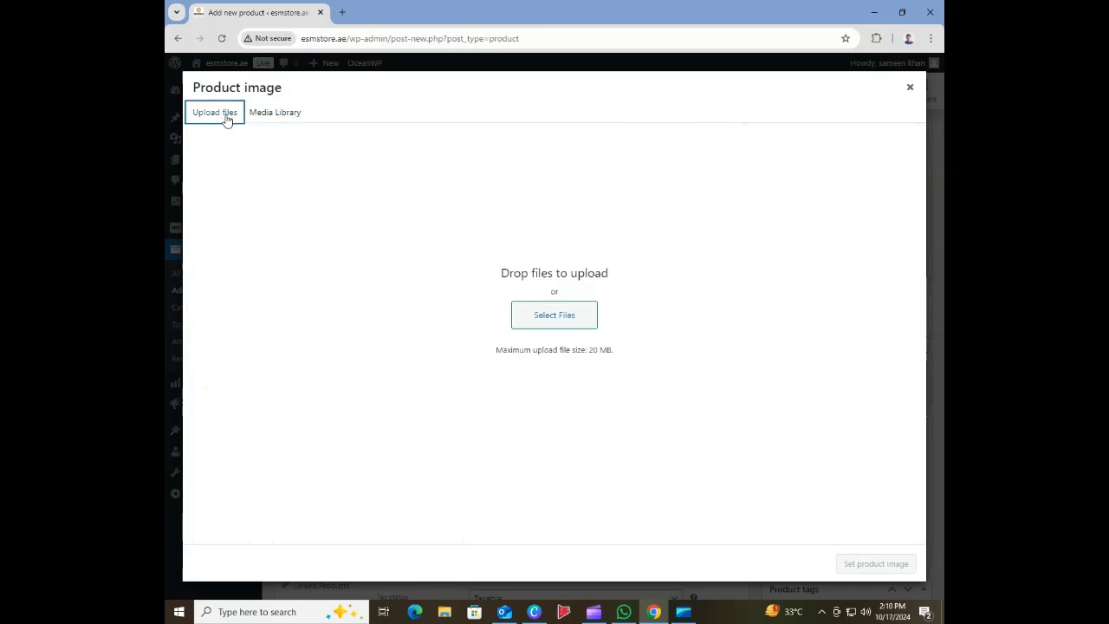
click(549, 323)
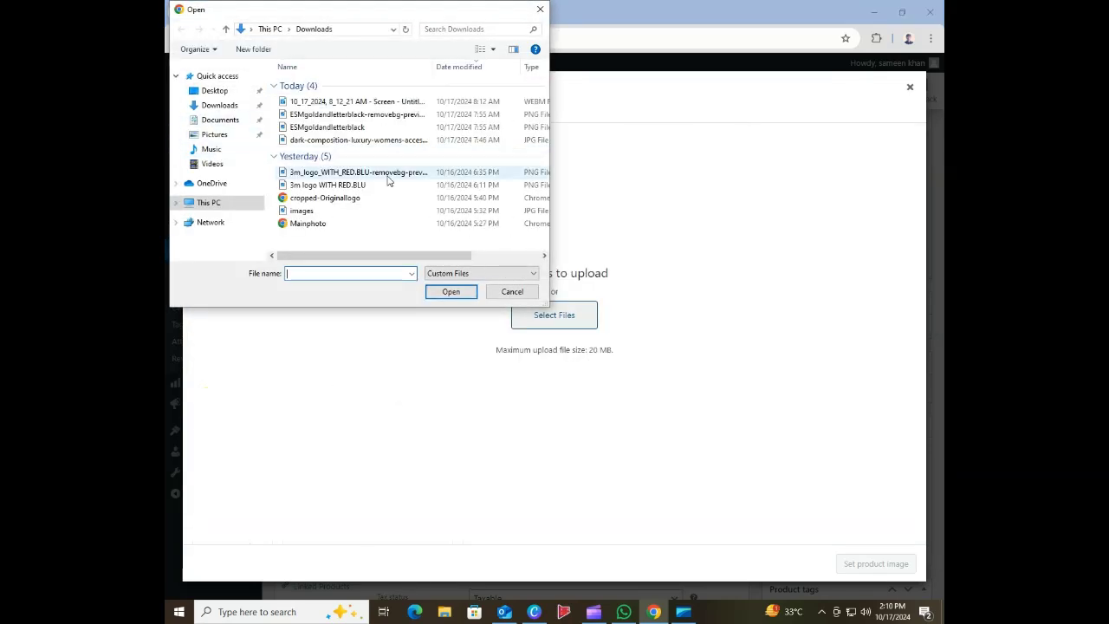
click(512, 291)
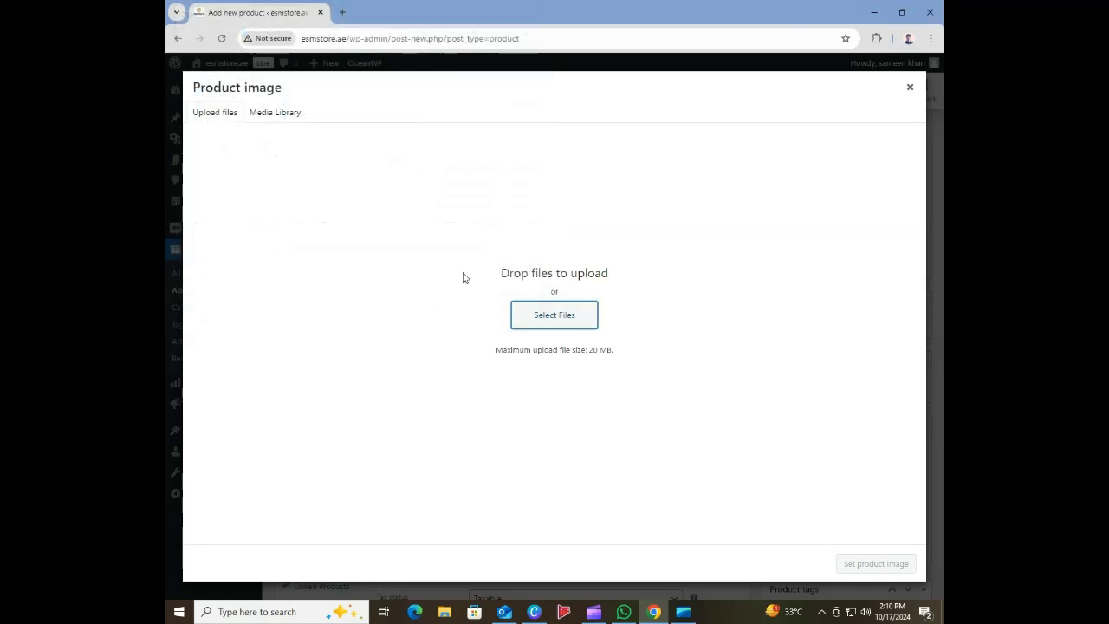
- Set the existing black handbag picture 2-2.jpg from the media library as the product image
click(299, 116)
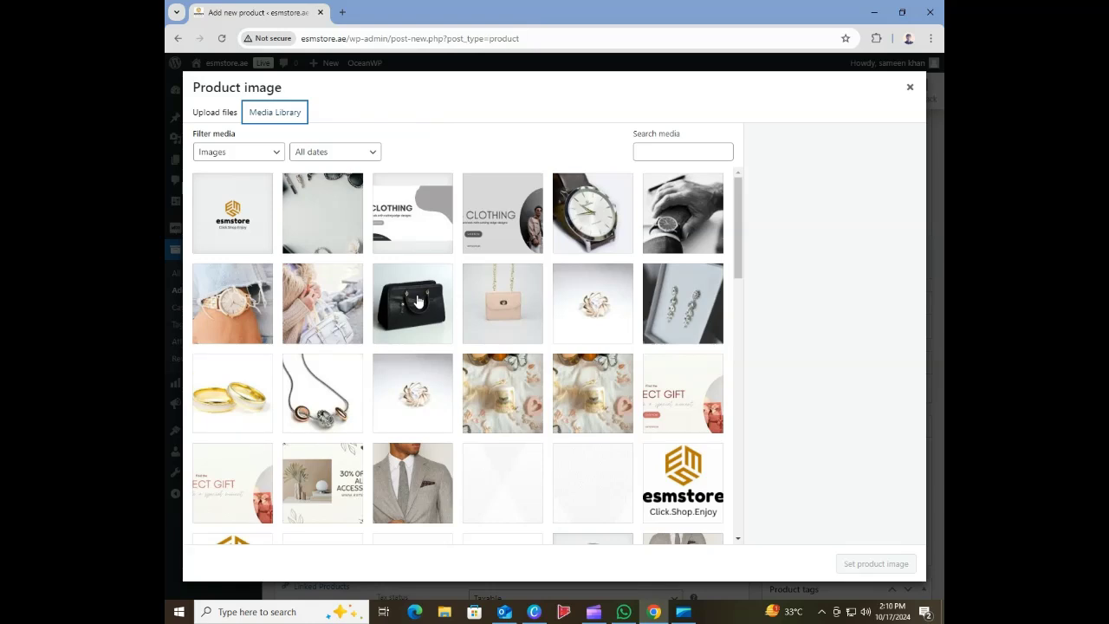
click(417, 301)
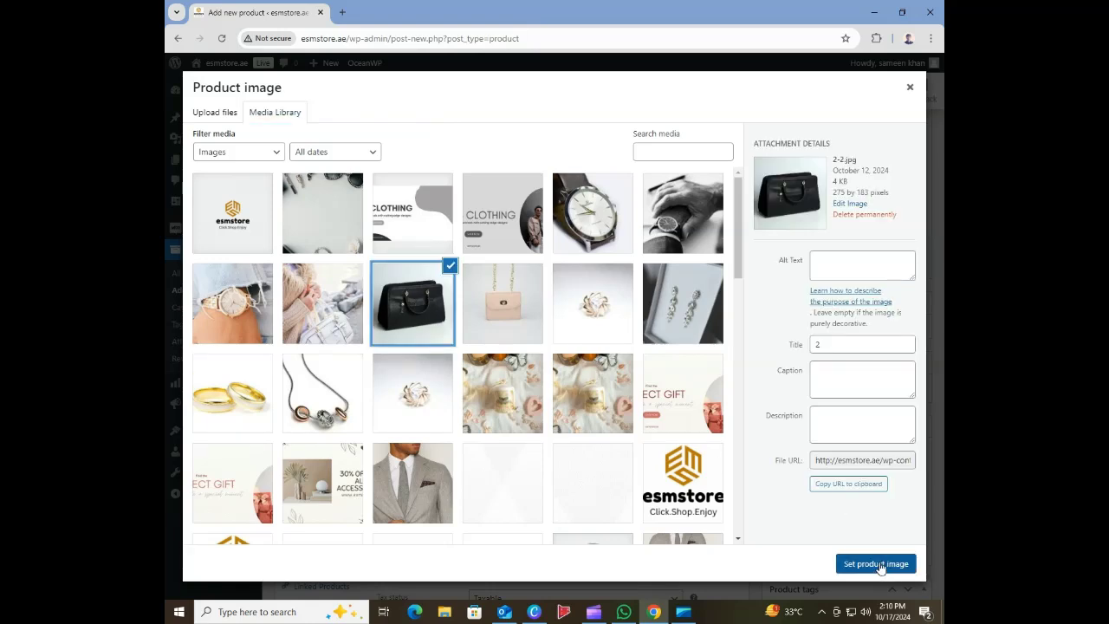
click(877, 564)
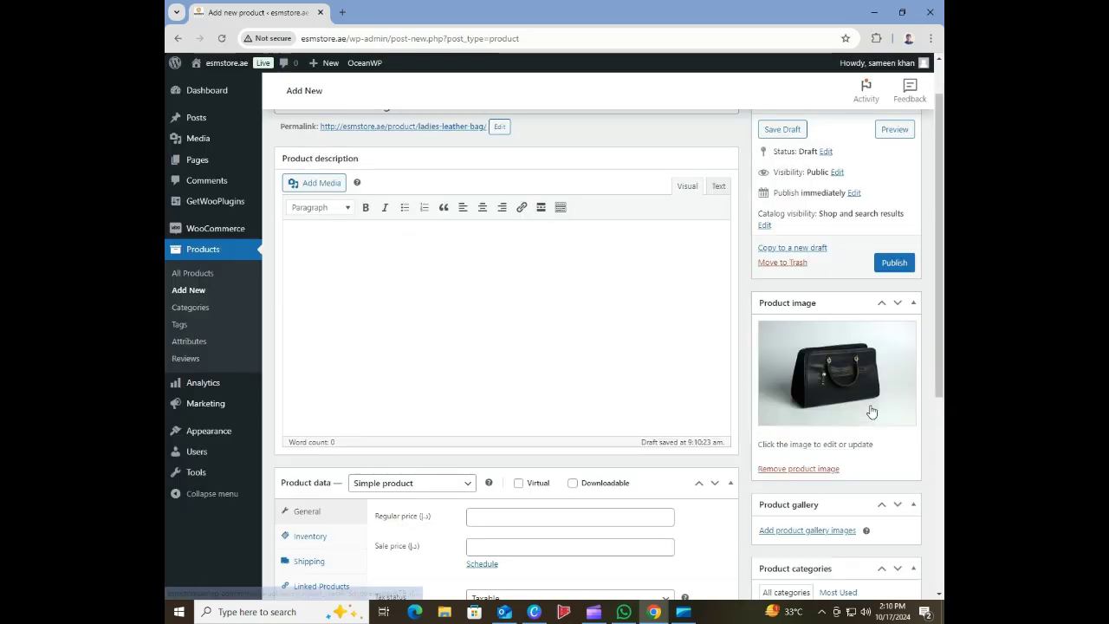
- Create a product category "Bags" under the parent Accessories and also assign the product to Accessories
drag(945, 353, 943, 477)
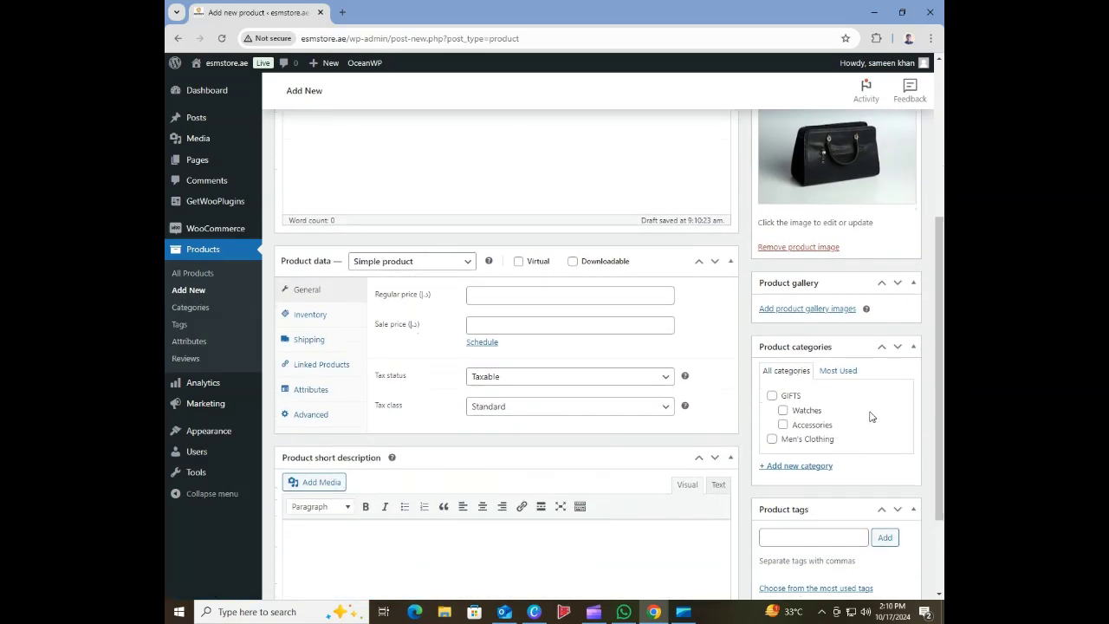
click(810, 468)
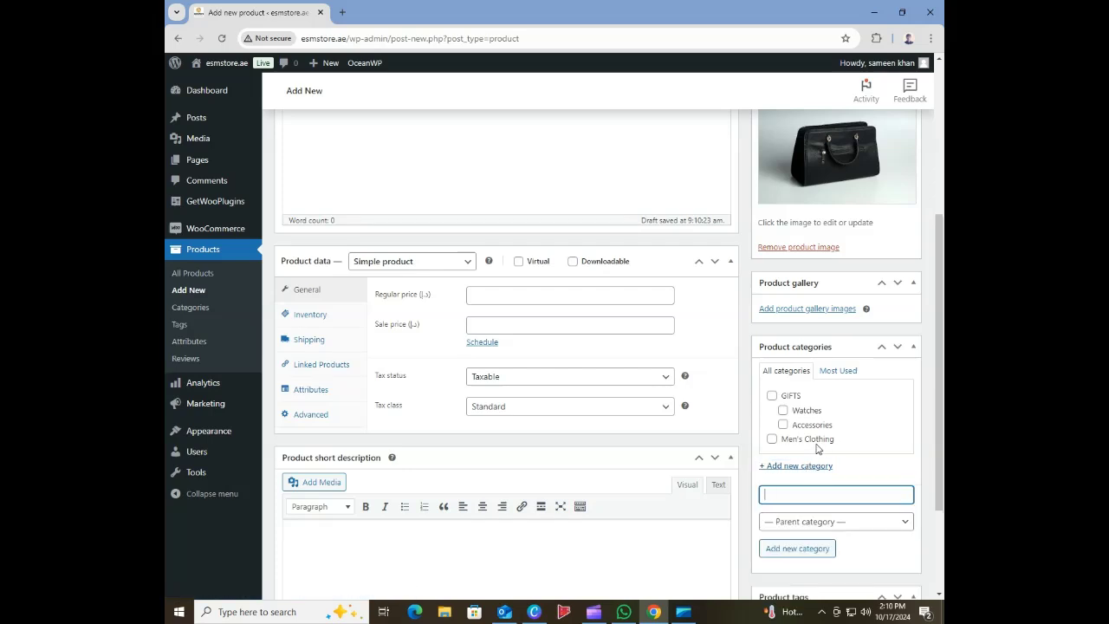
text(Bags)
click(851, 529)
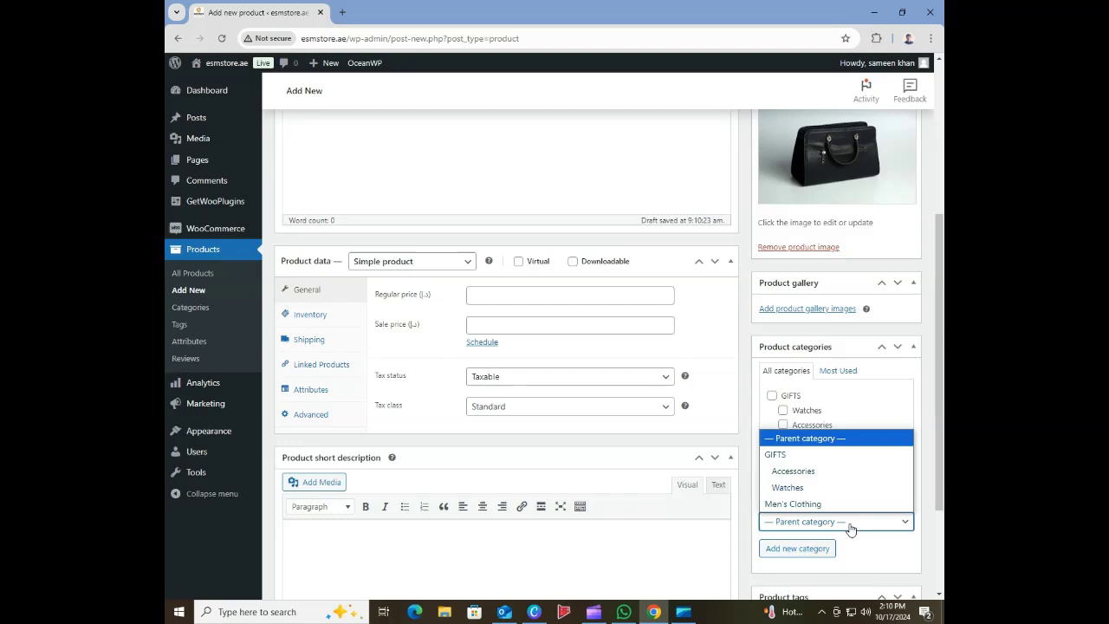
click(859, 478)
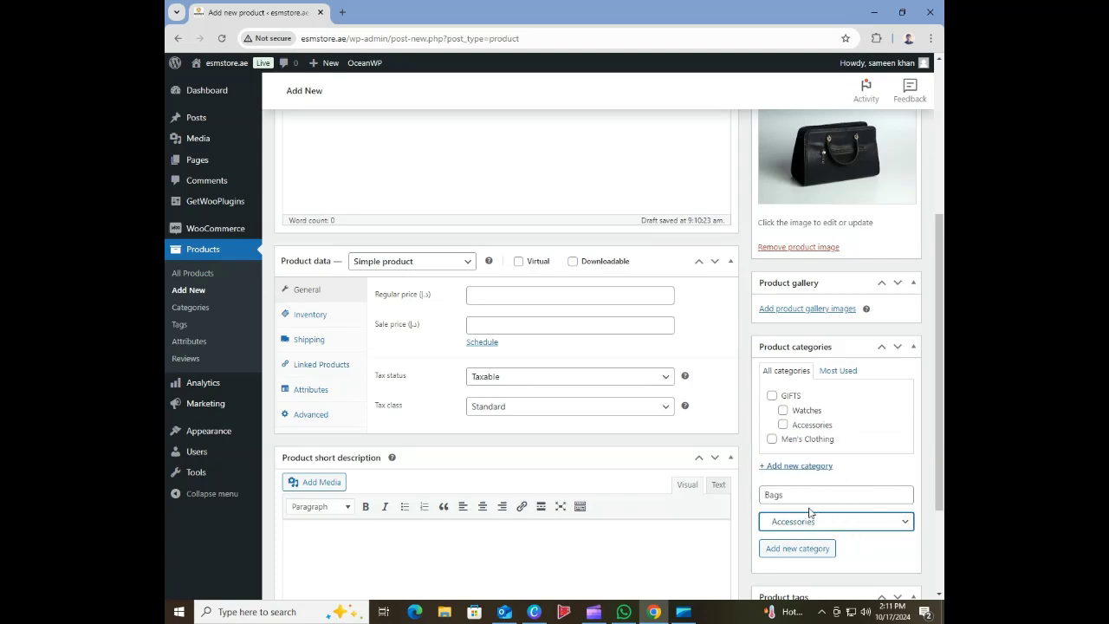
click(813, 553)
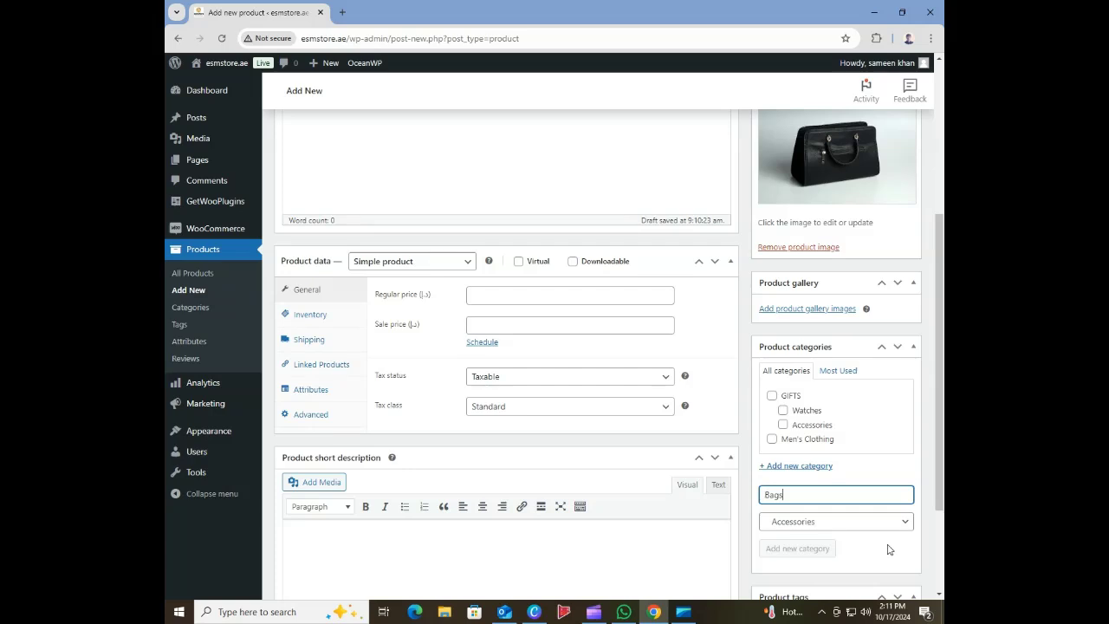
click(783, 424)
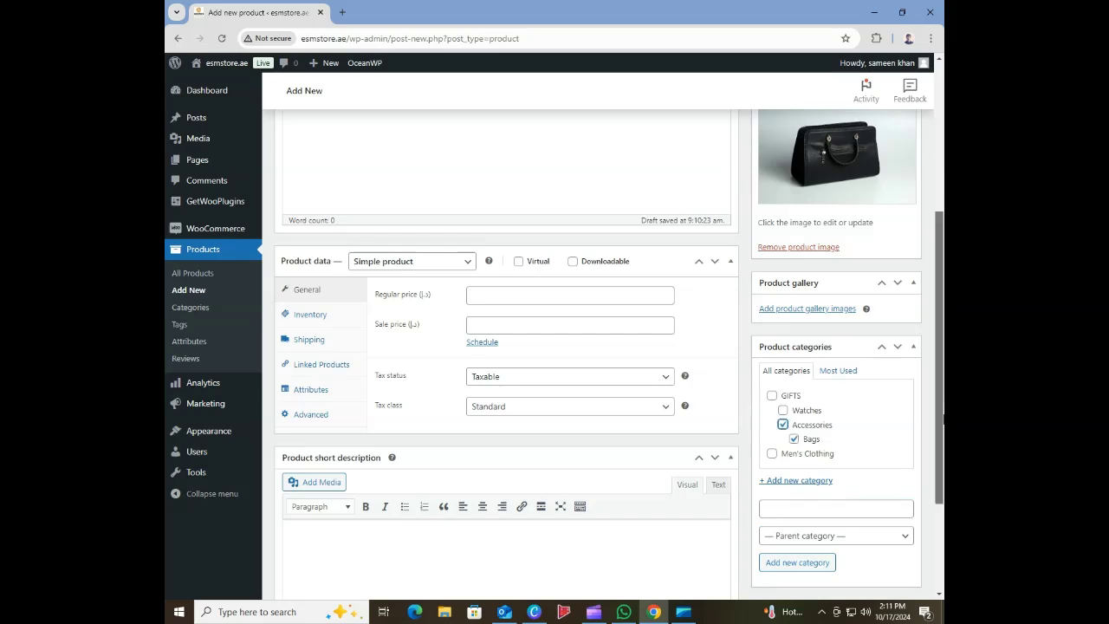
- Add the product tags Leather, Bags and Ladies Bags
drag(944, 419, 943, 511)
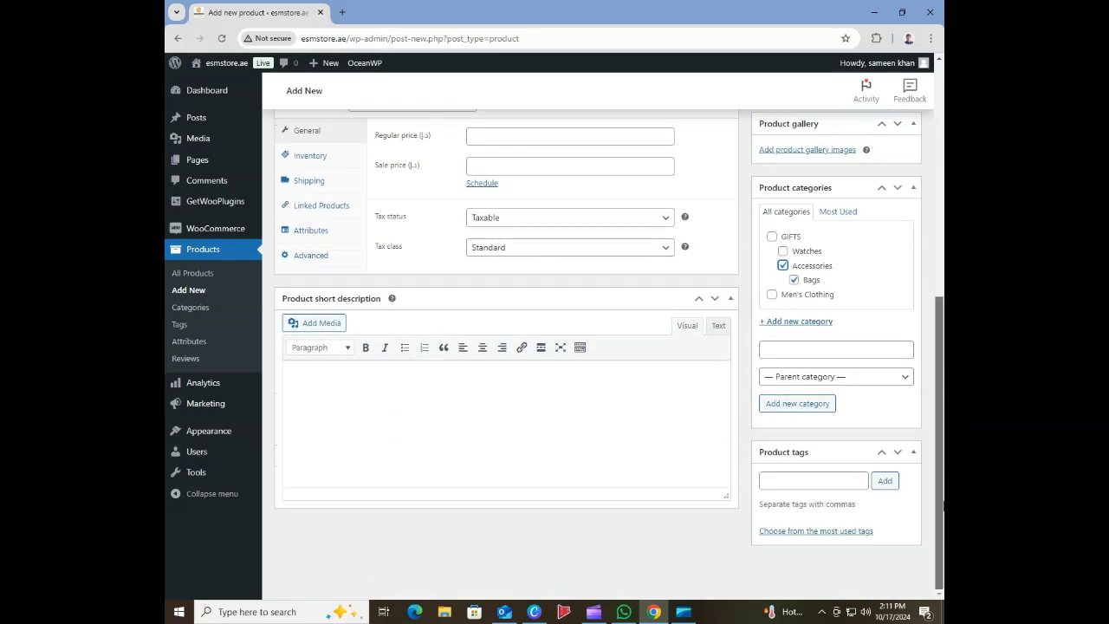
click(797, 479)
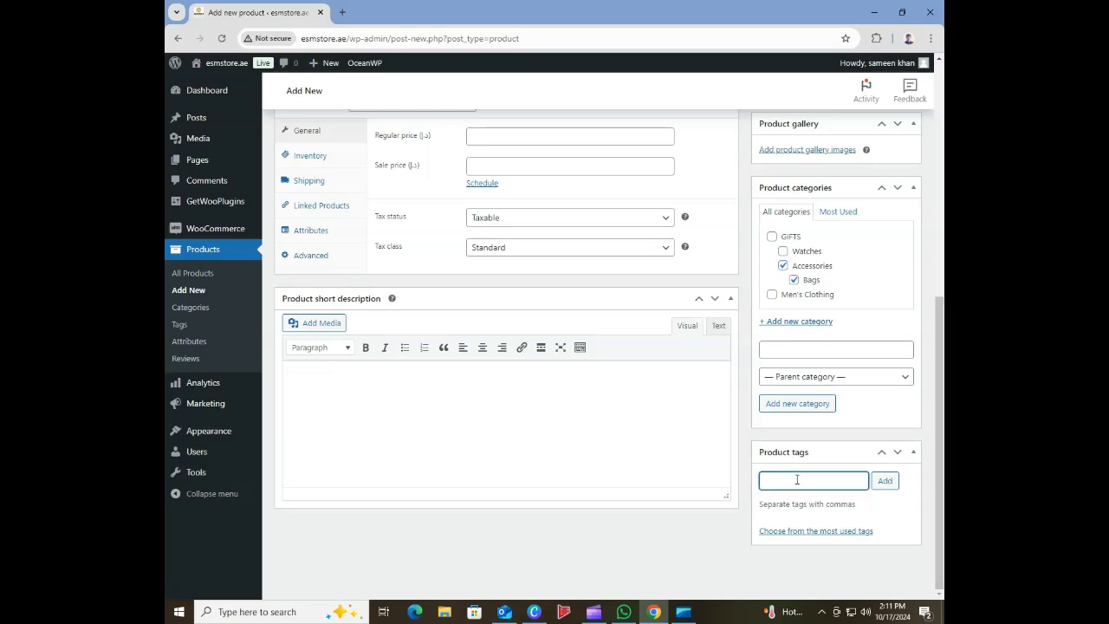
text(Leather)
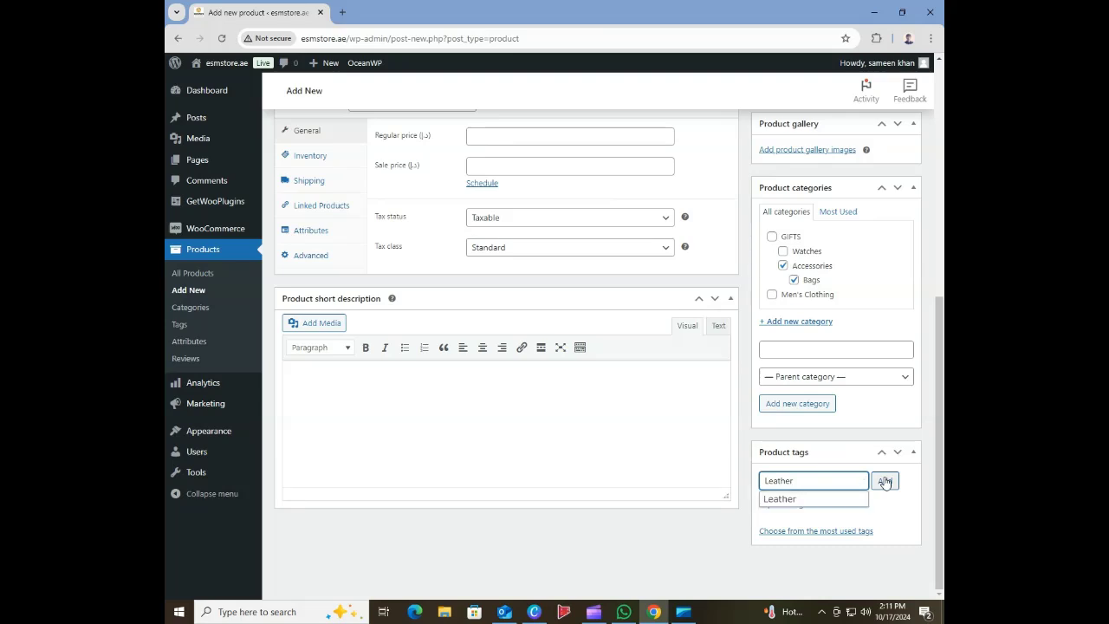
click(830, 500)
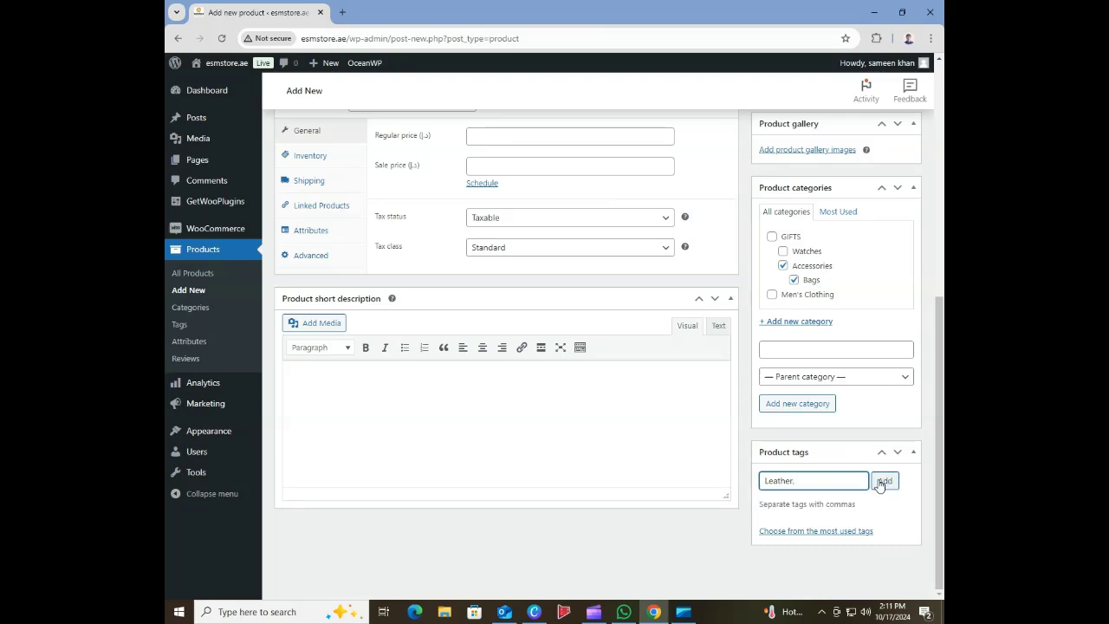
text(Bags)
text(,Ladies Bags)
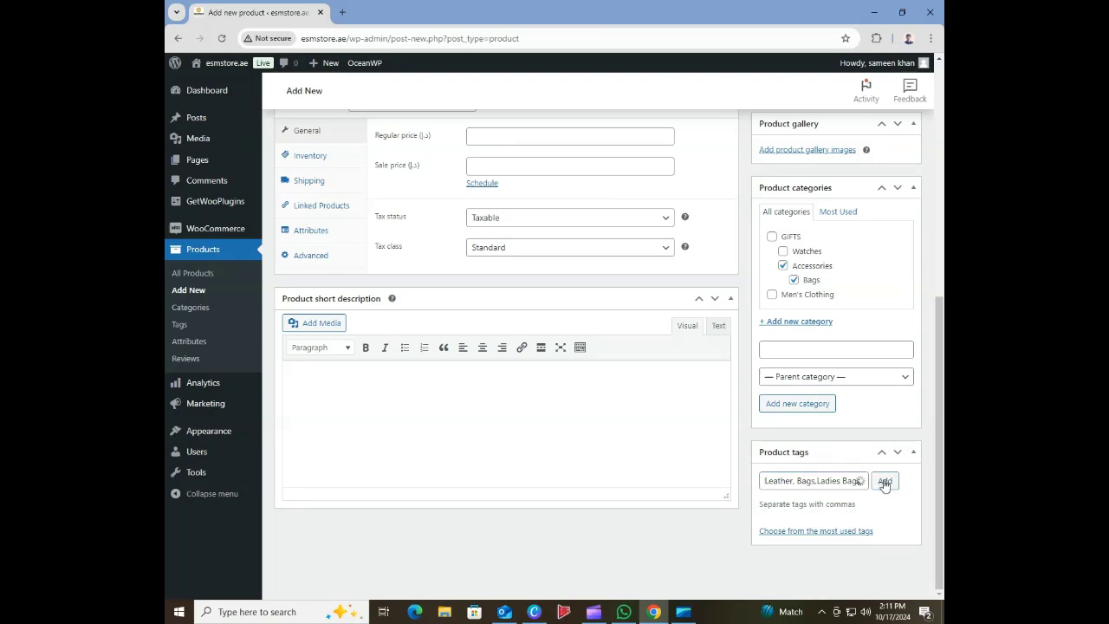
click(885, 481)
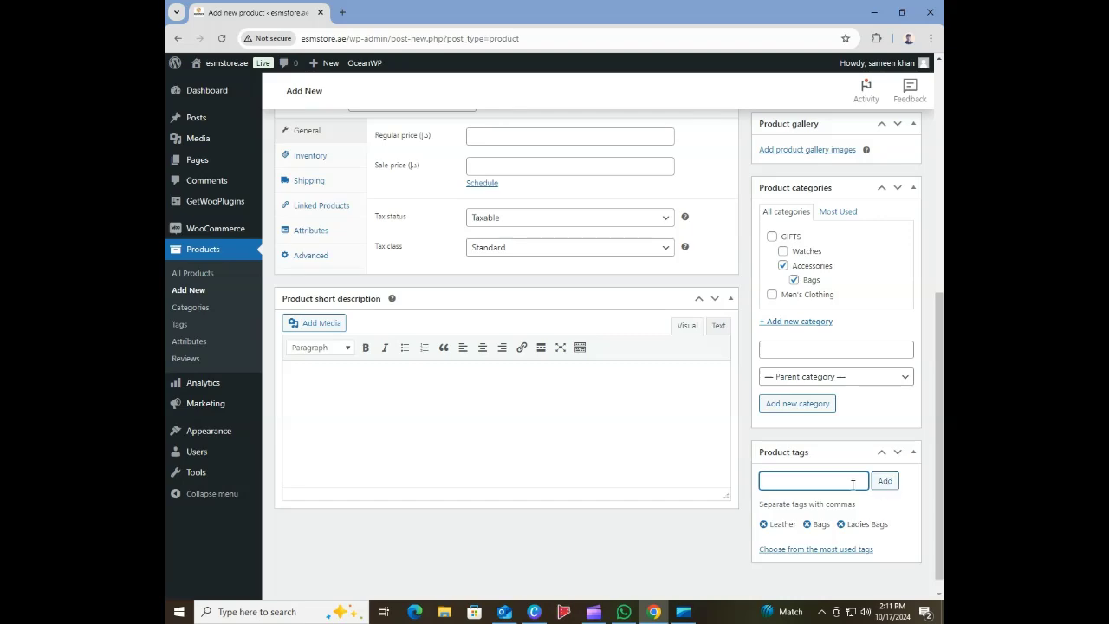
- Publish the Ladies Leather Bag product
drag(942, 473, 944, 252)
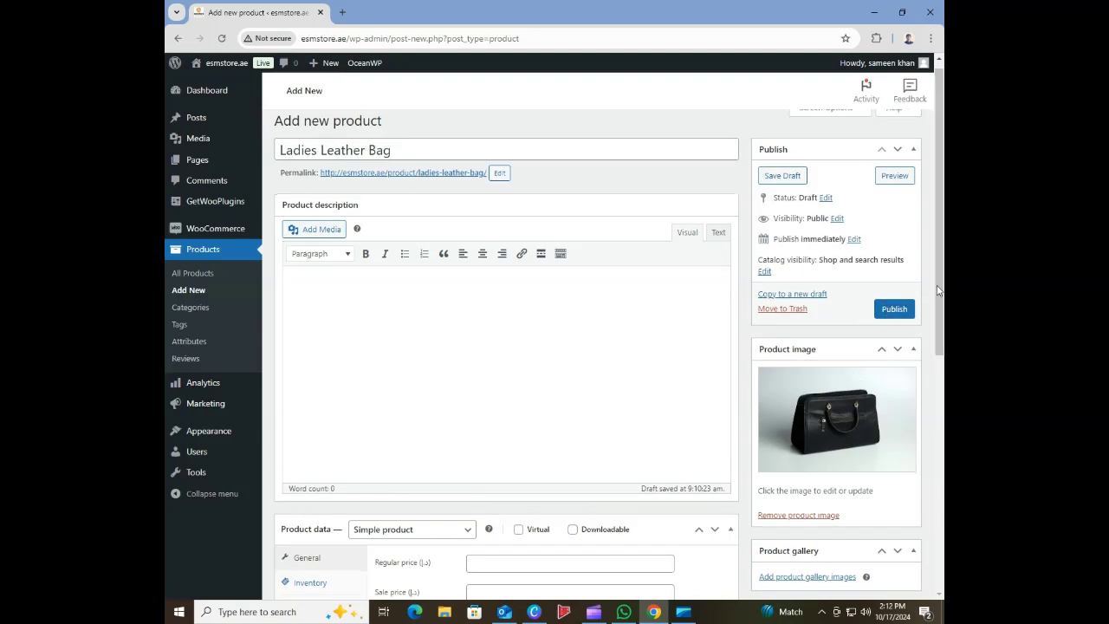
click(904, 309)
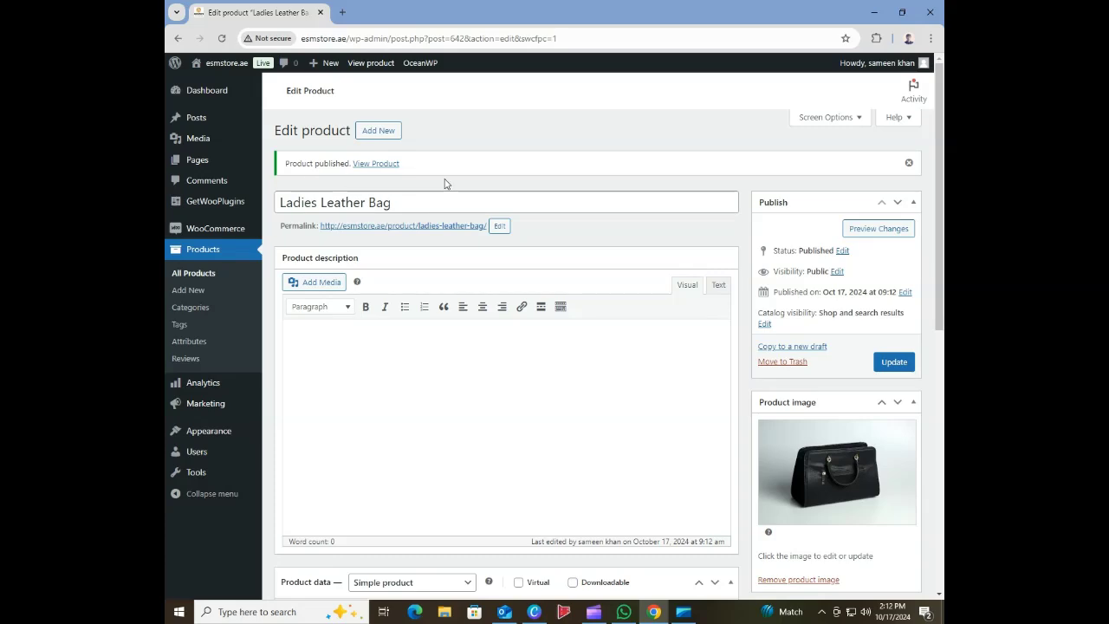
drag(944, 295, 944, 269)
- View the published product's store page in a separate browser tab, checking its image, categories and tags, and close that tab
right_click(355, 163)
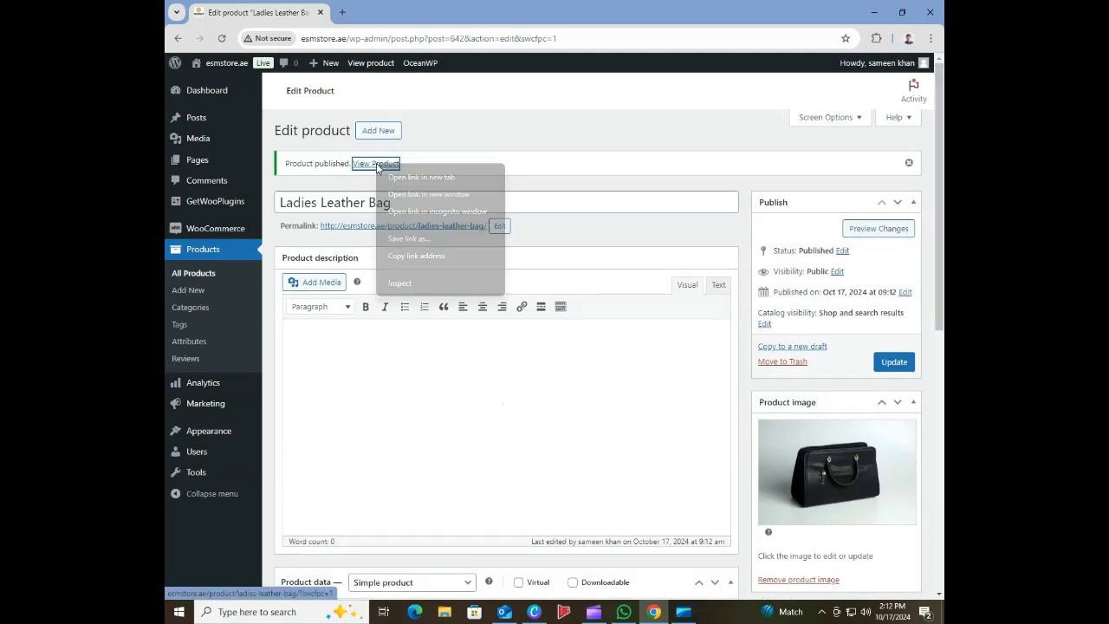
click(397, 177)
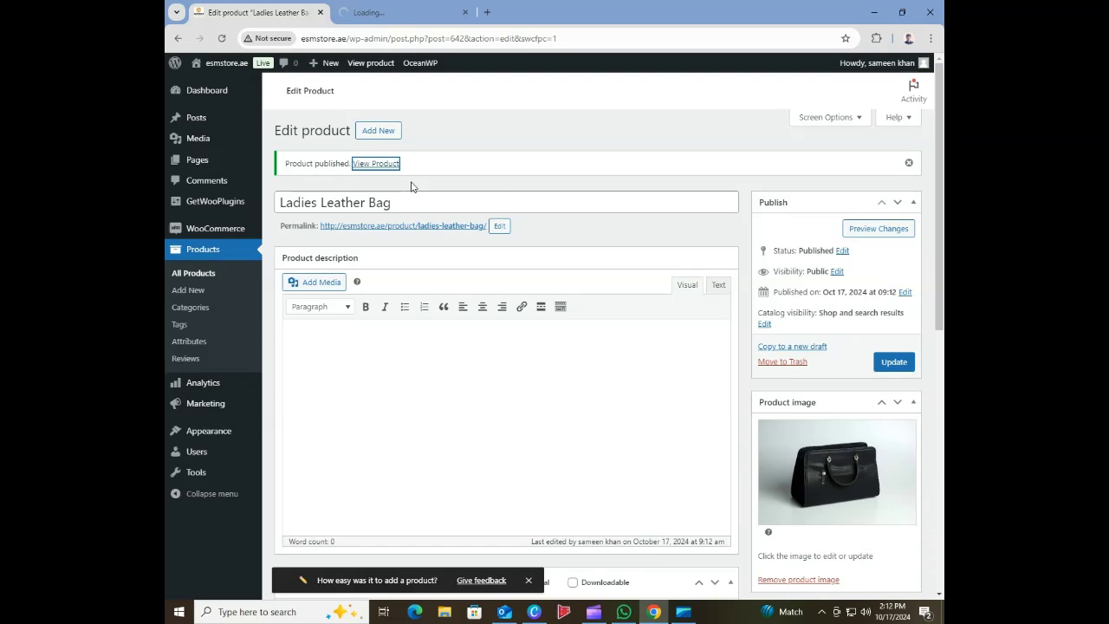
click(394, 12)
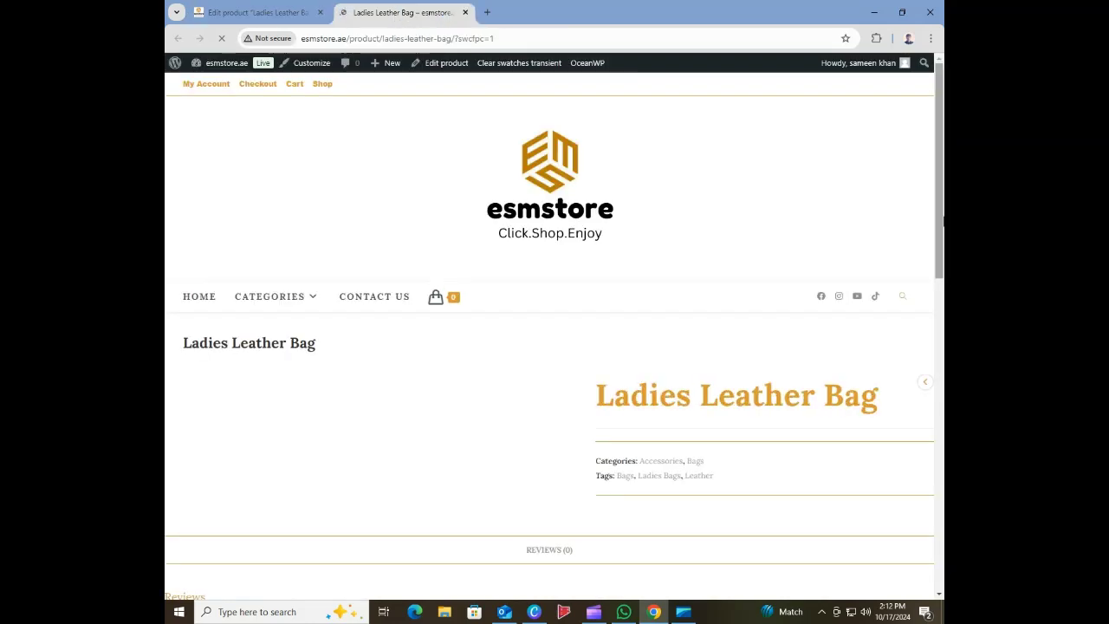
mouse_move(942, 226)
mouse_down()
mouse_move(942, 290)
mouse_move(943, 208)
mouse_up()
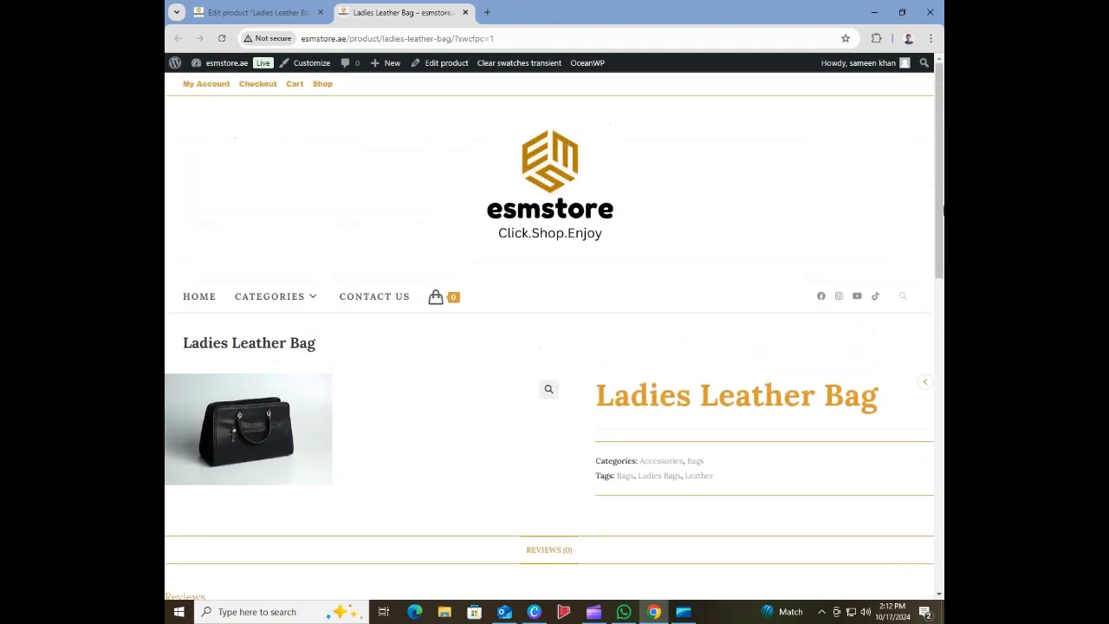
click(465, 13)
- Change the product type to Variable product and keep its tax status as Taxable
drag(938, 284, 939, 429)
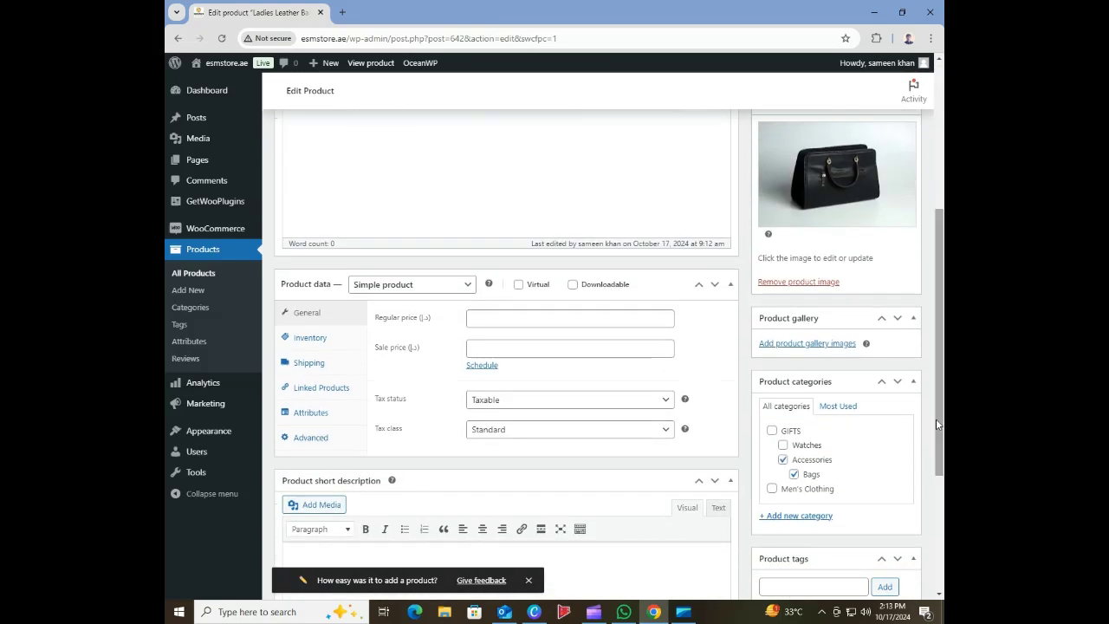
click(384, 288)
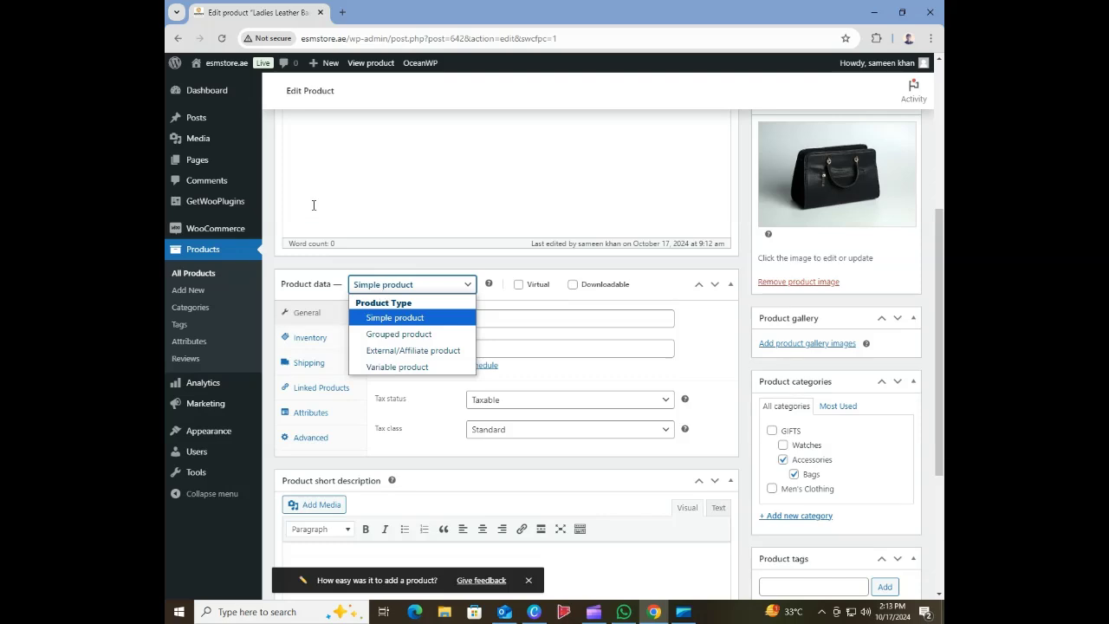
click(400, 368)
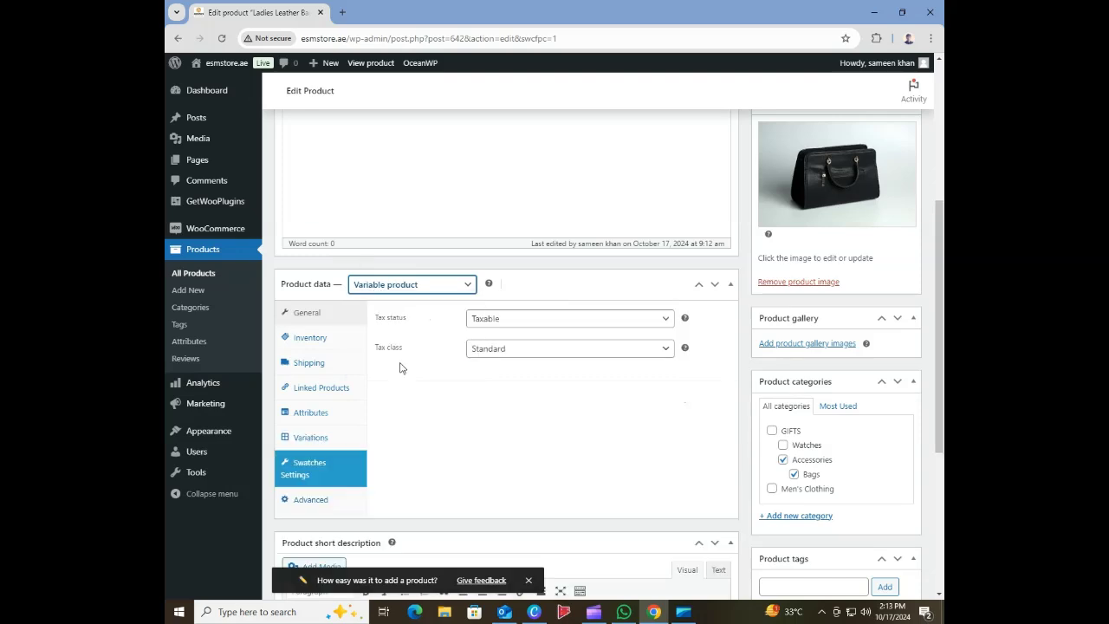
click(568, 323)
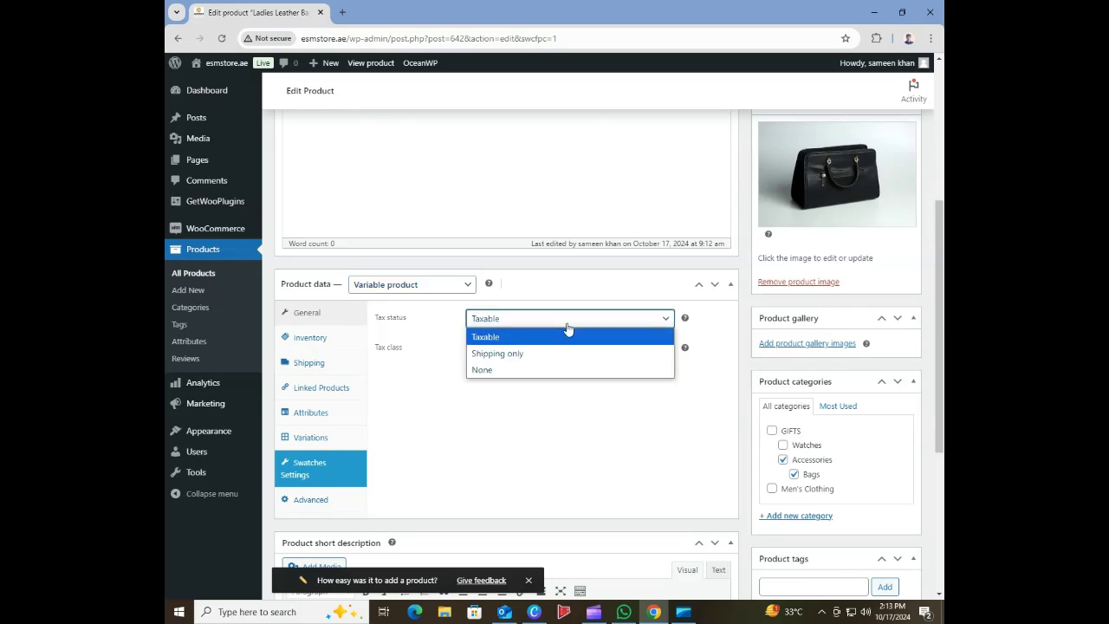
click(567, 329)
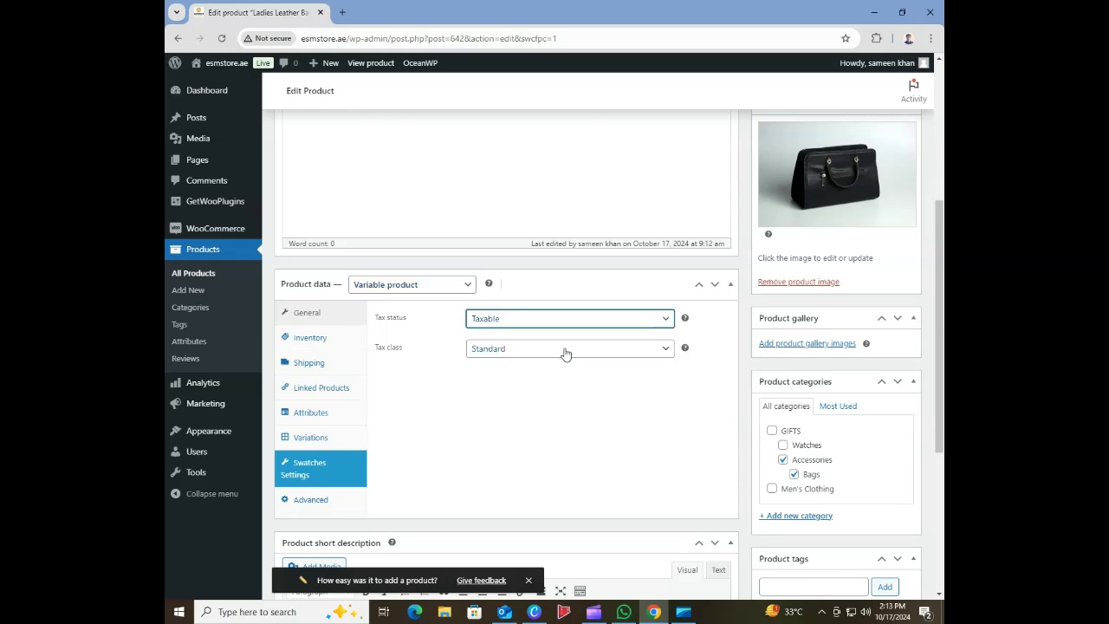
- Keep the product's tax class as Standard and set its SKU to 1005
click(565, 351)
click(565, 351)
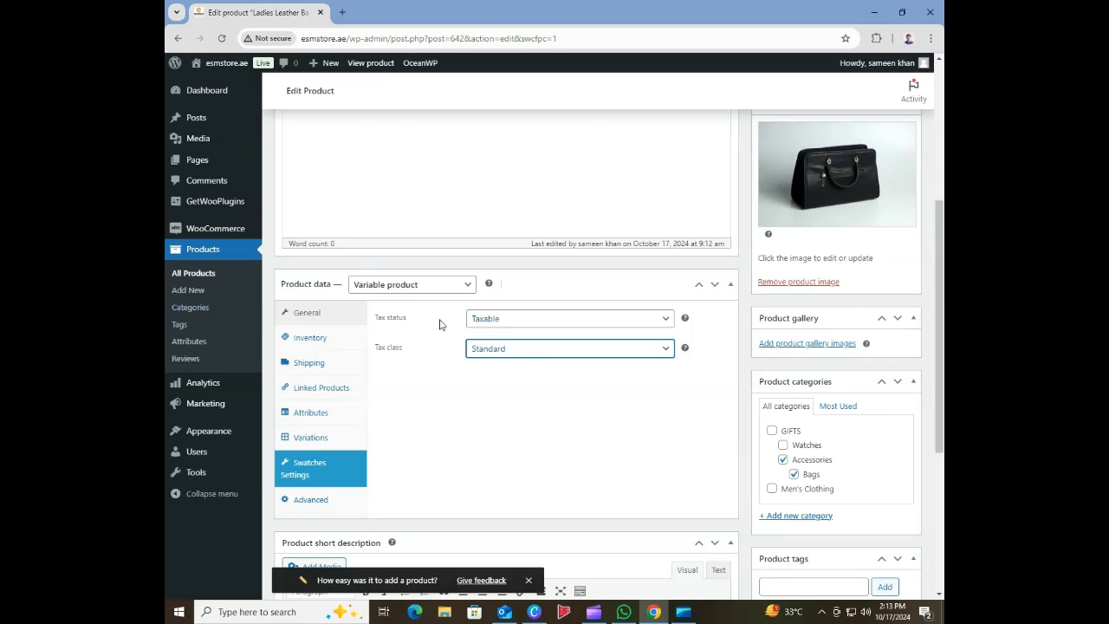
click(331, 343)
click(511, 319)
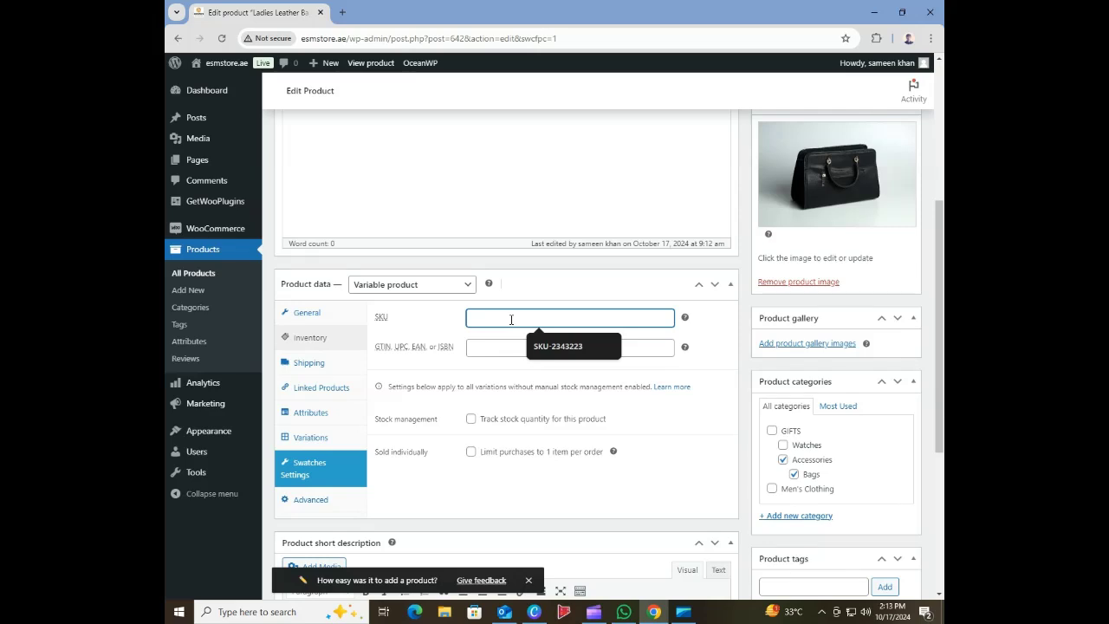
text(1)
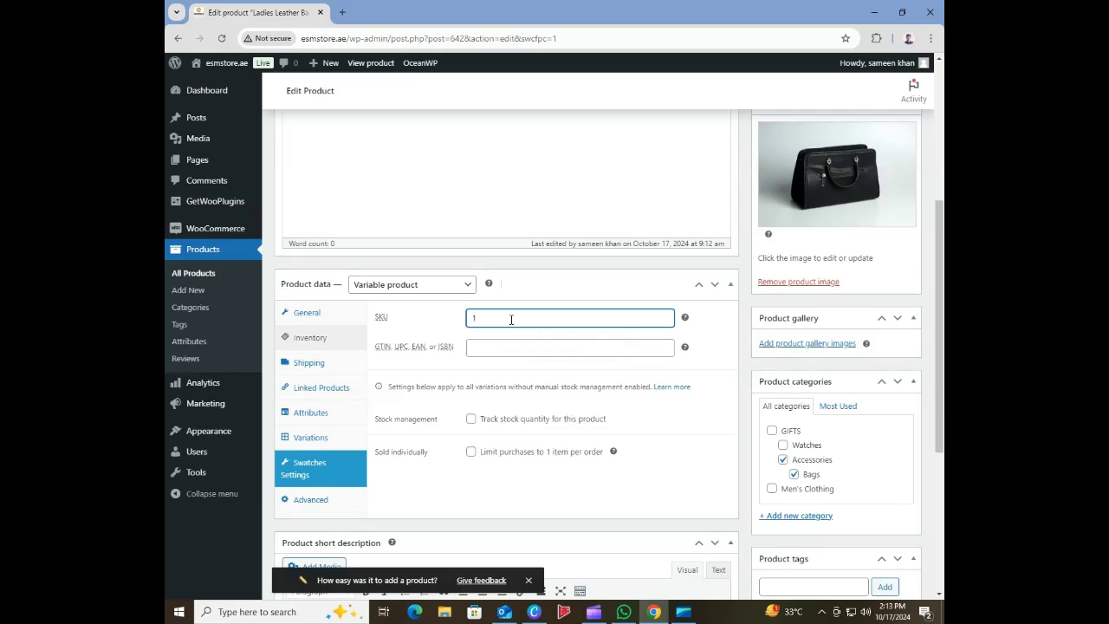
text(005)
- Enable stock quantity tracking for the product and set its low stock threshold to 2
click(471, 420)
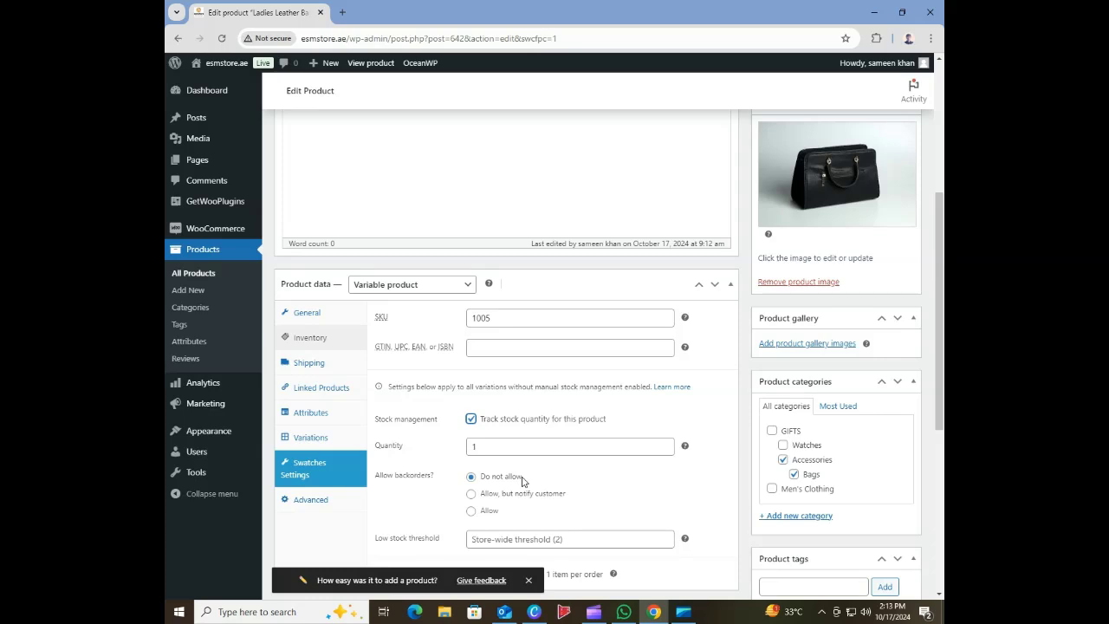
scroll(902, 433, down, 3)
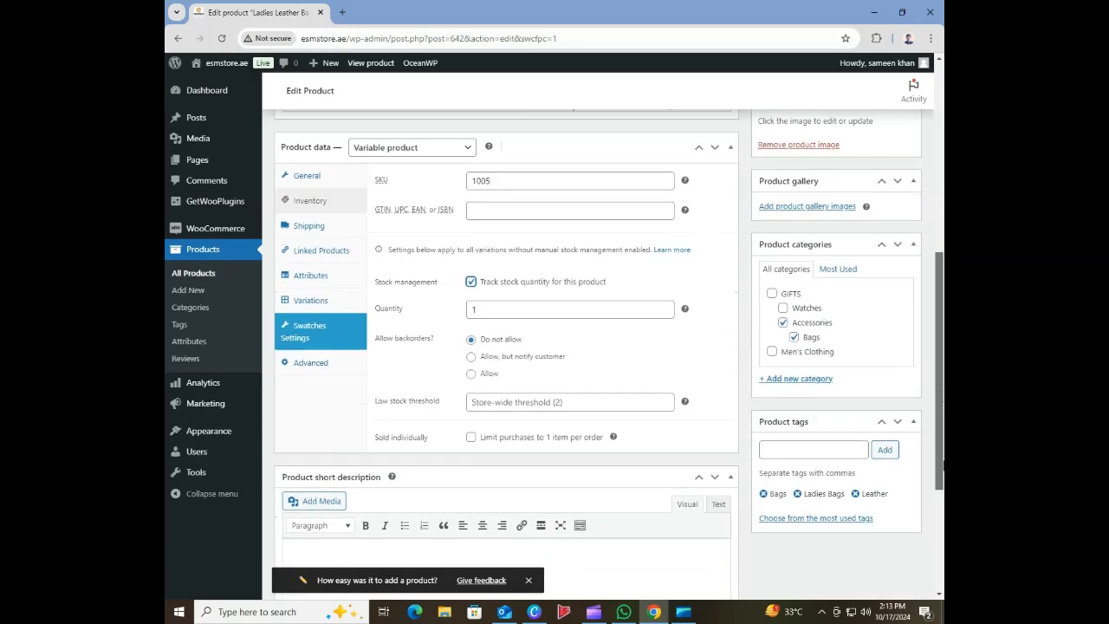
click(654, 401)
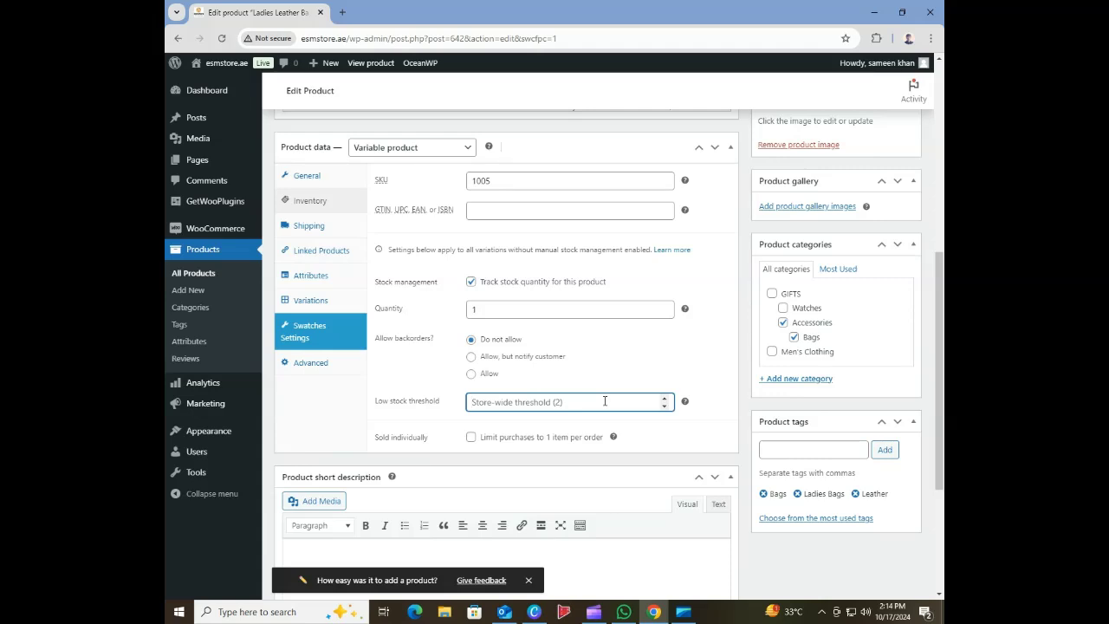
text(2)
- Set the product's shipping weight to 1 kg
click(308, 230)
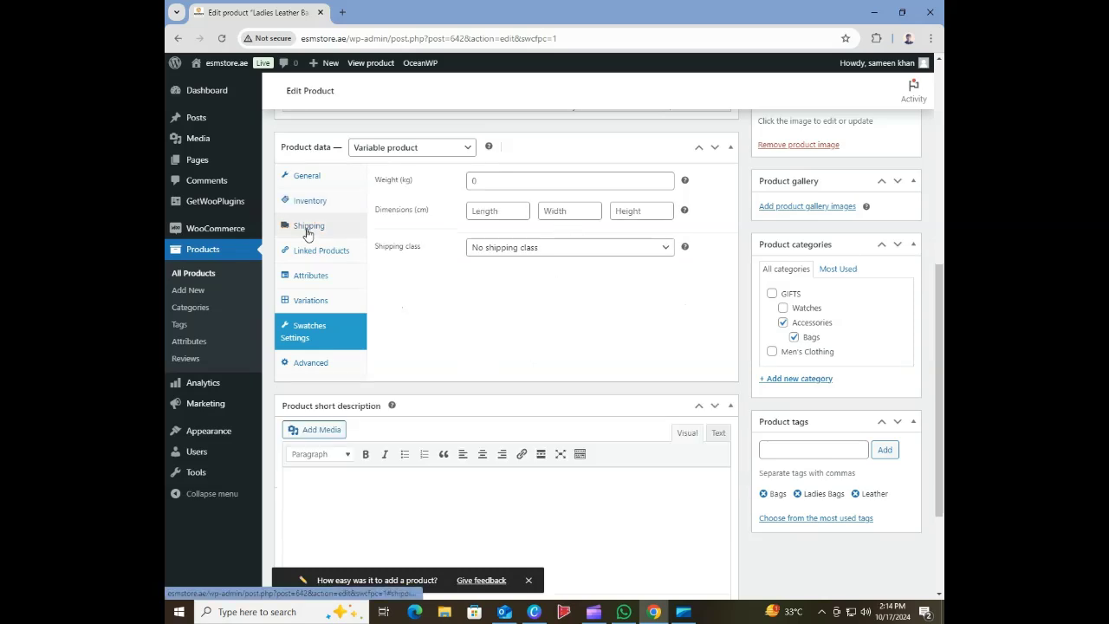
click(512, 180)
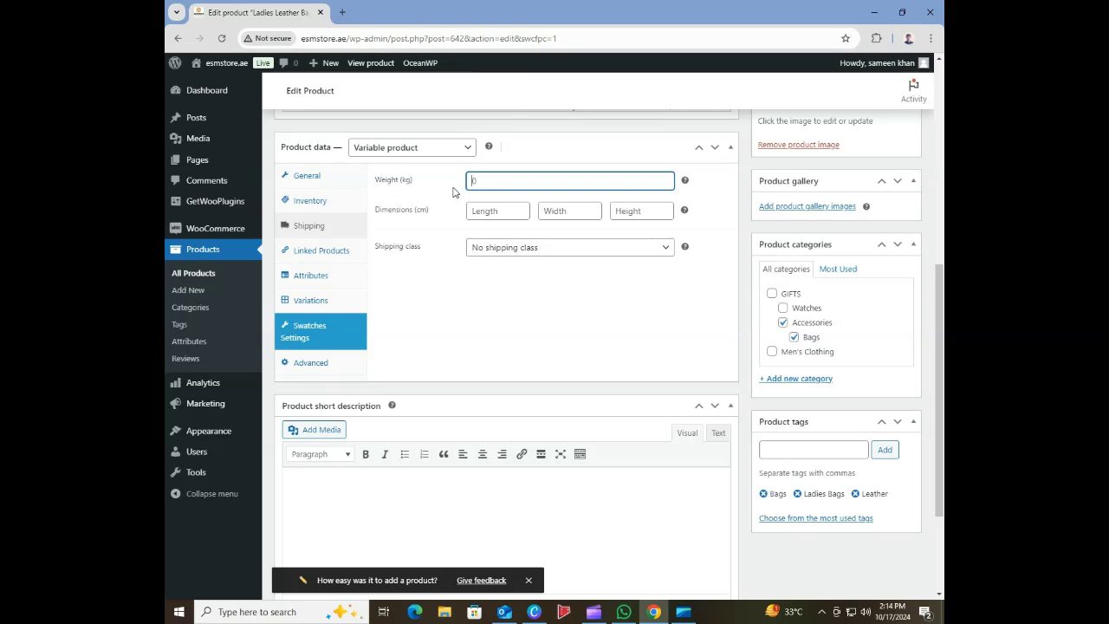
text(1.5)
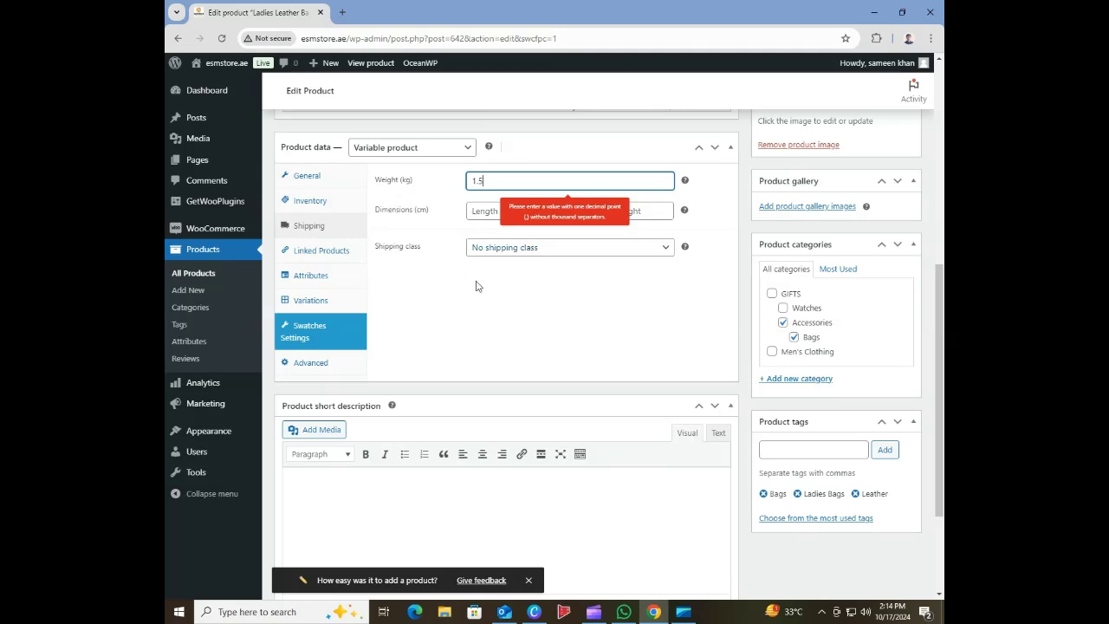
click(476, 286)
click(496, 180)
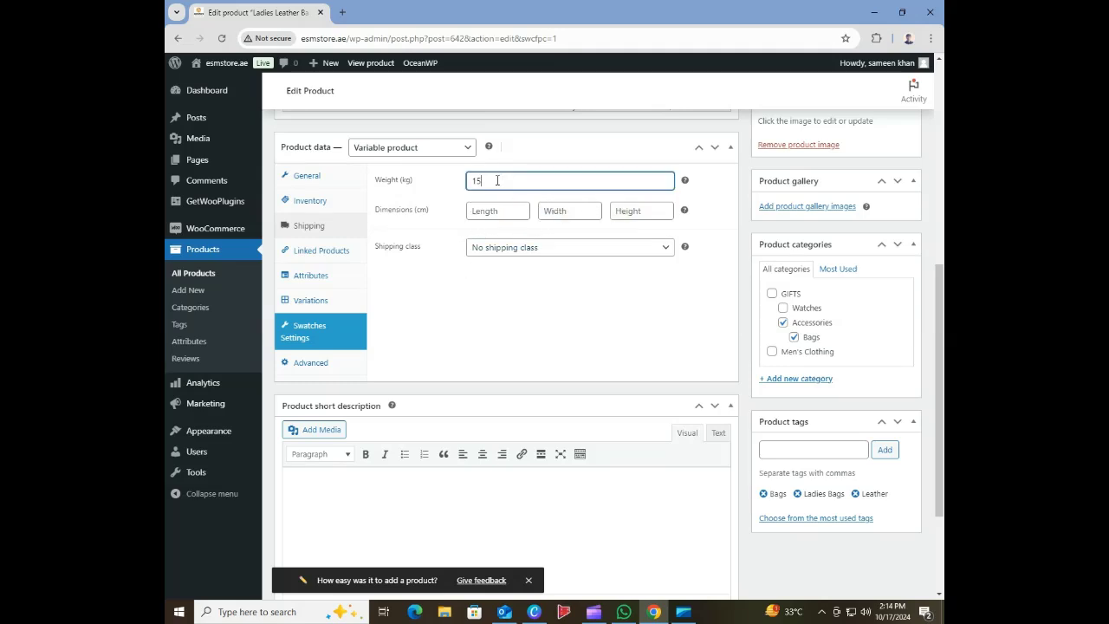
drag(497, 181, 463, 193)
text(1)
click(558, 280)
- Keep the product on No shipping class with blank dimensions, and look through its linked products and attributes settings
click(475, 215)
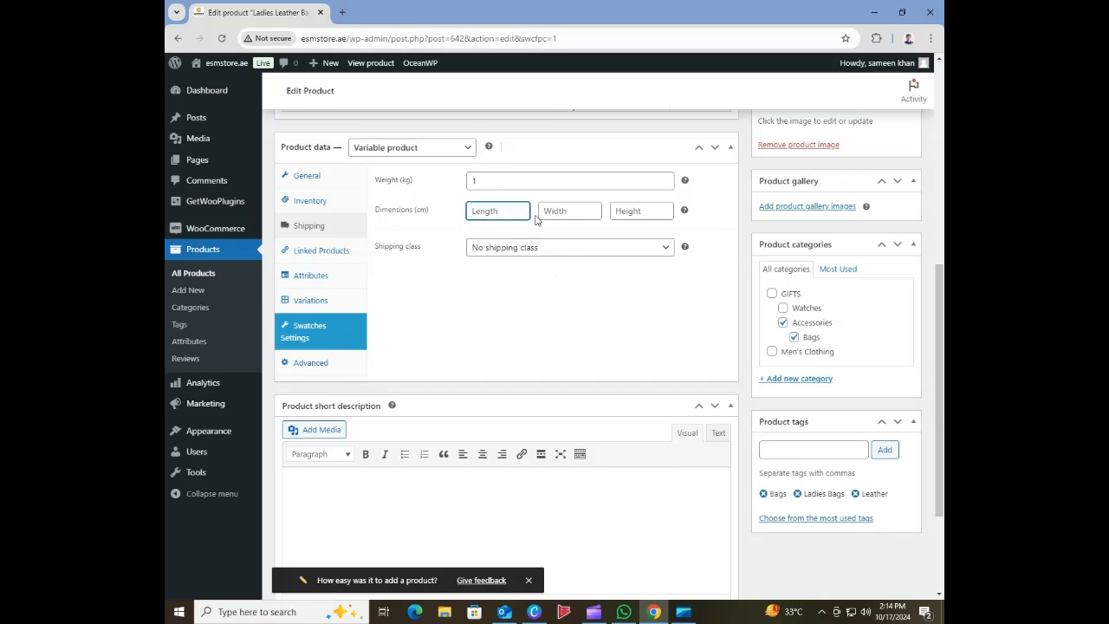
click(546, 250)
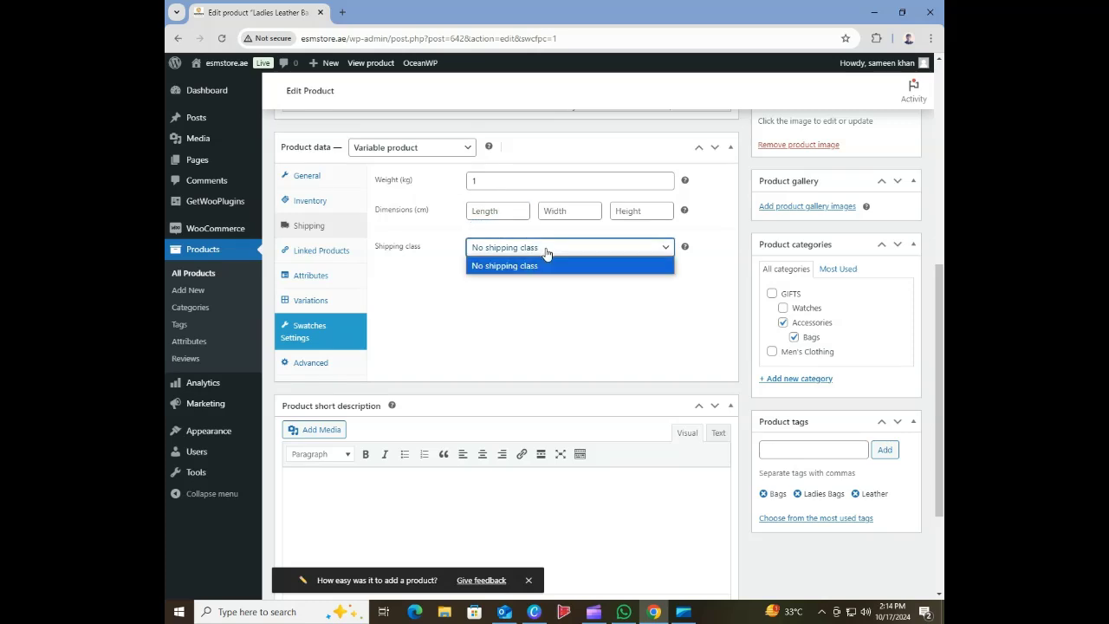
click(535, 250)
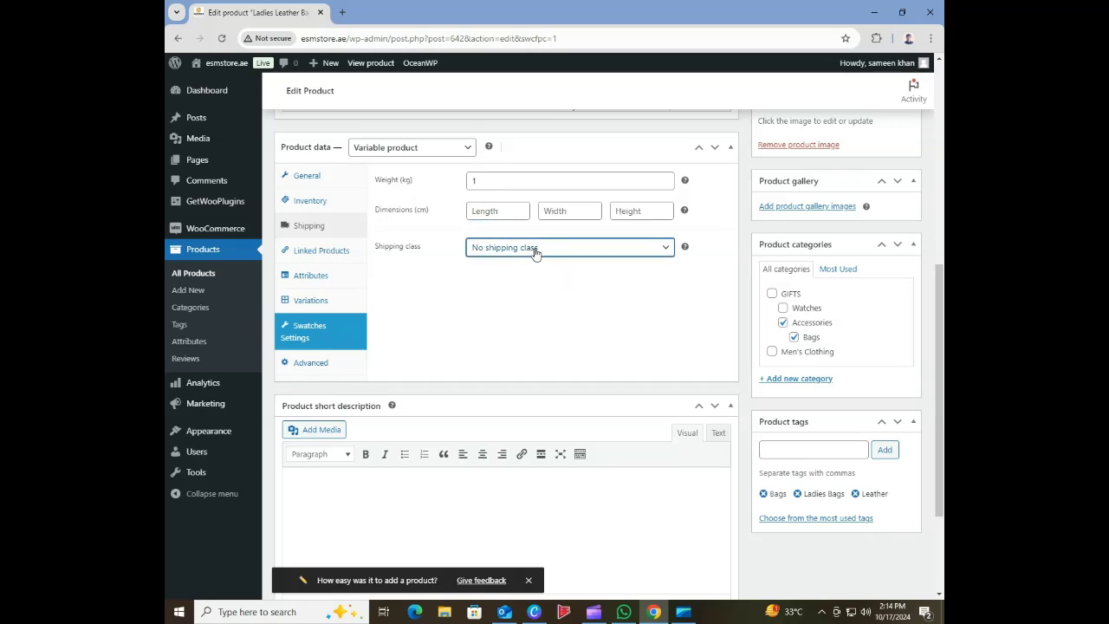
click(344, 253)
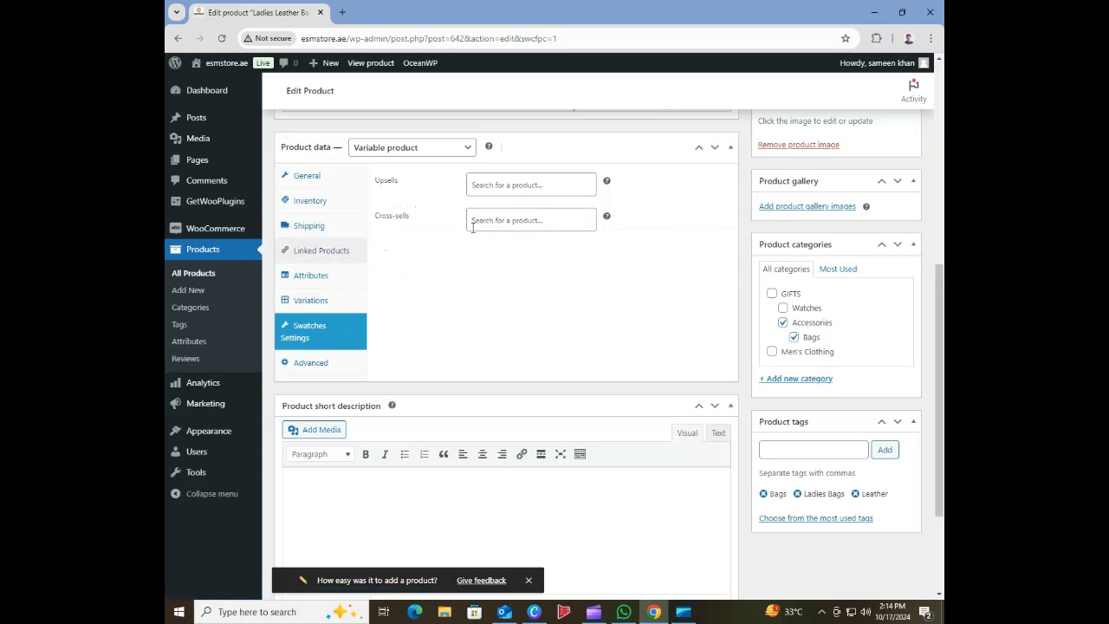
click(343, 277)
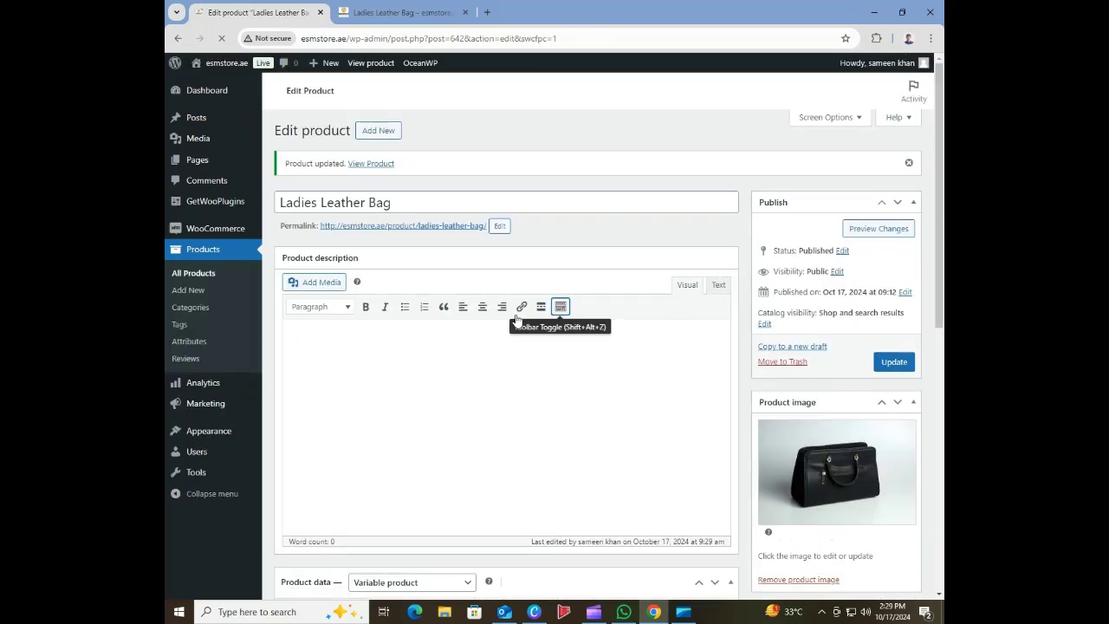
- View the updated product's store page in a new browser tab, checking its price range and color options, and return to the product editor
right_click(379, 173)
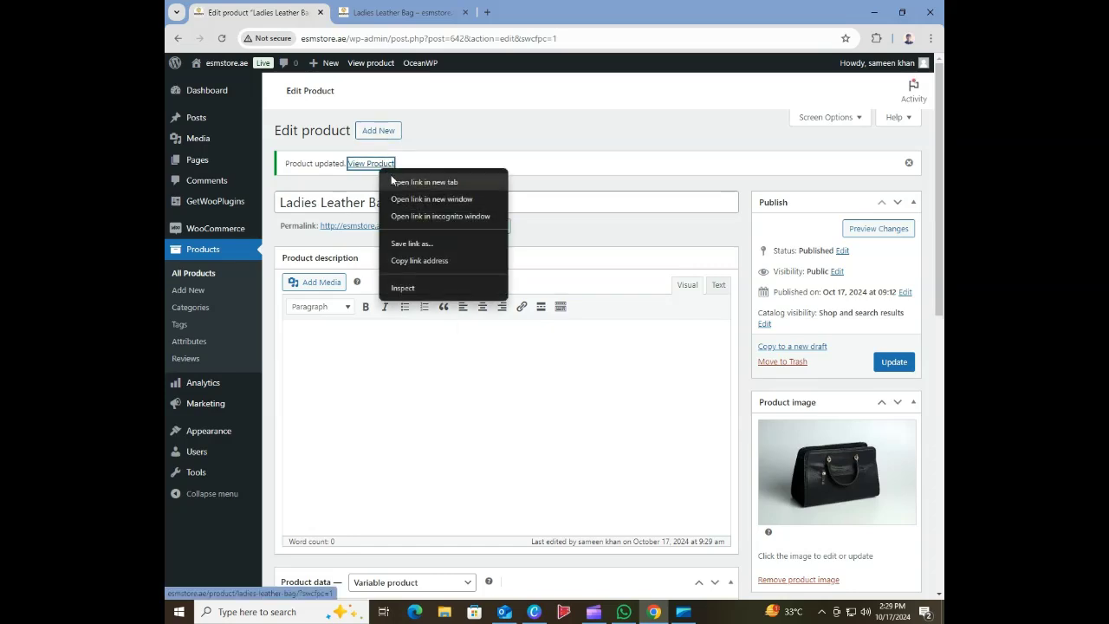
click(393, 182)
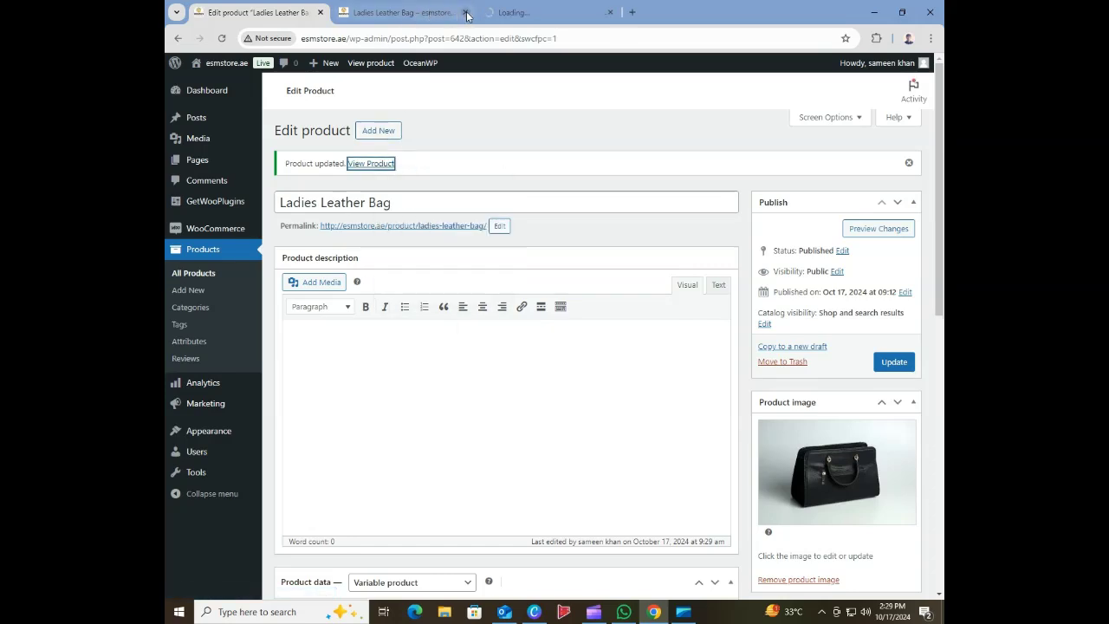
click(403, 10)
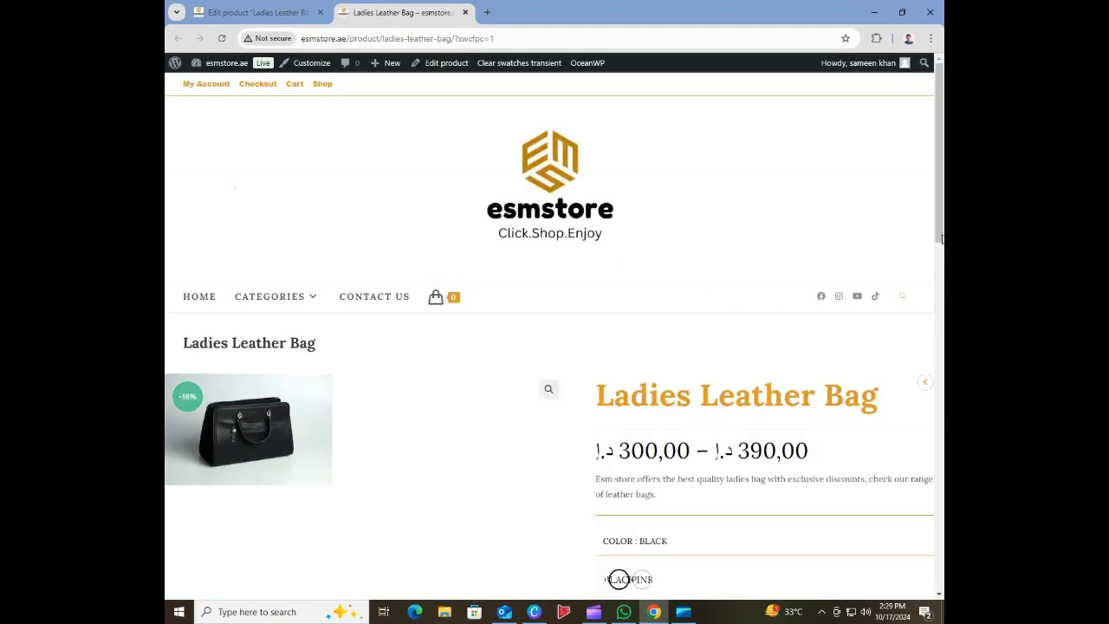
drag(943, 243, 944, 299)
scroll(925, 229, up, 3)
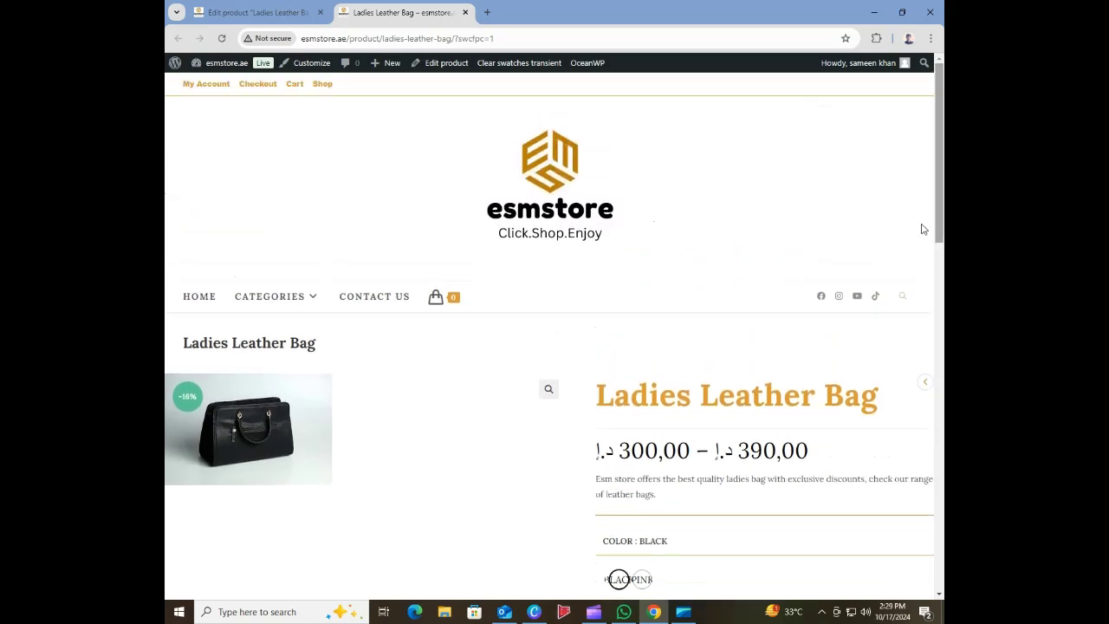
click(260, 13)
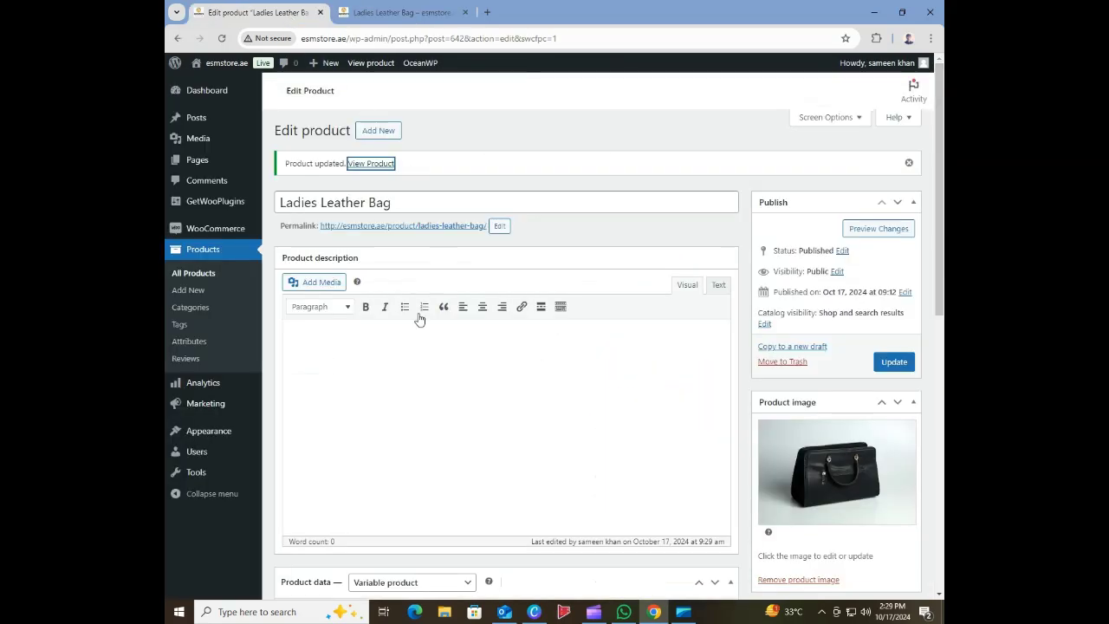
- Create a store-wide product attribute named Bag Colors with the type Color, leaving its slug blank
click(208, 347)
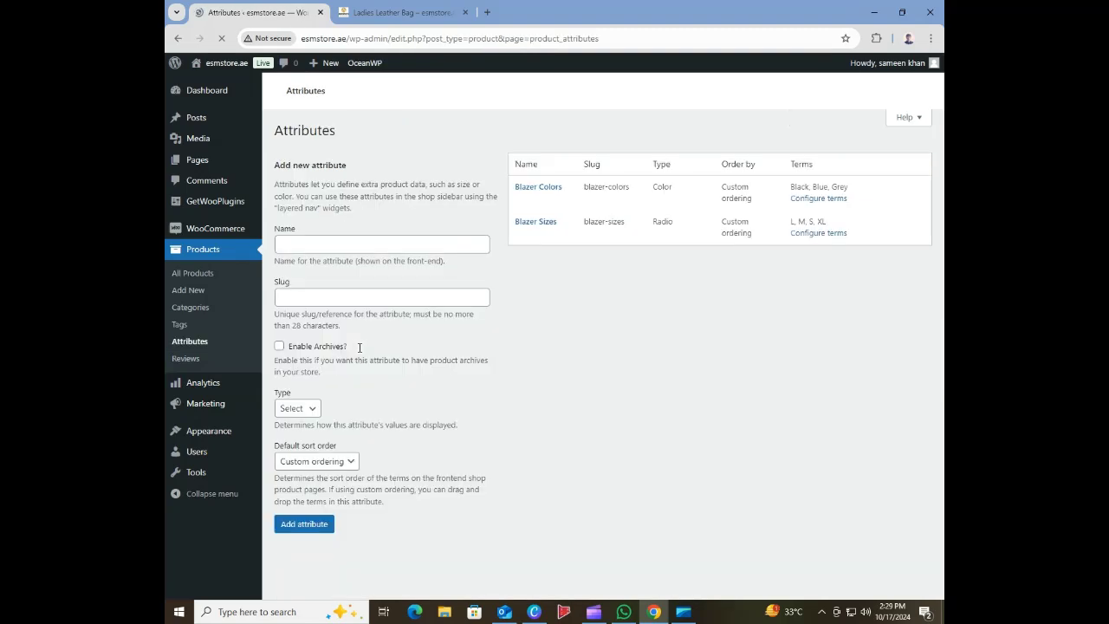
click(330, 249)
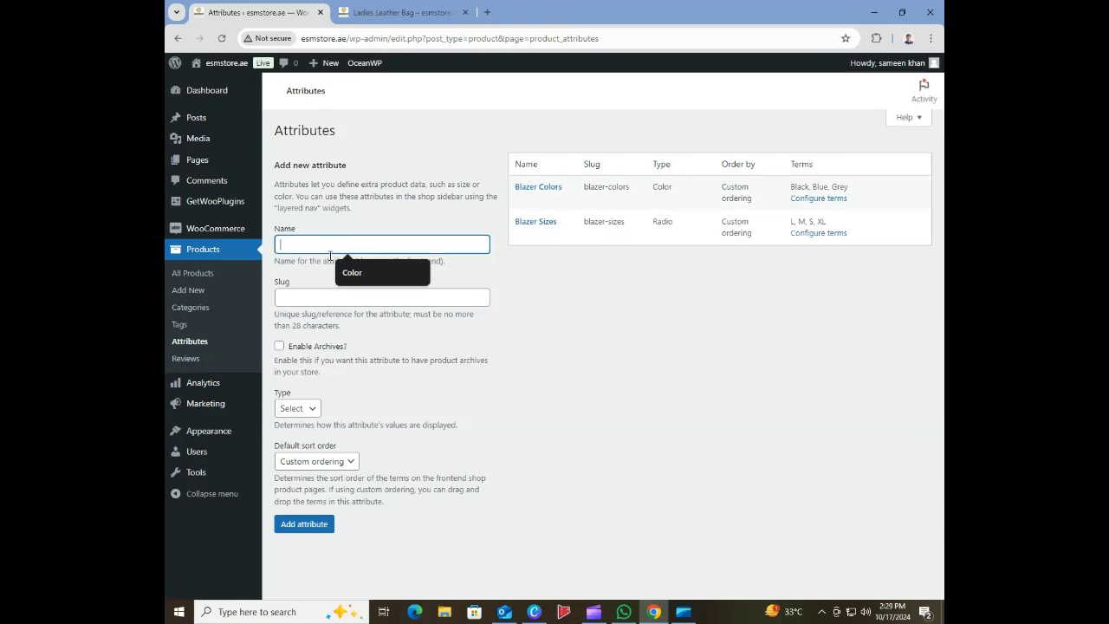
text(Bag Co)
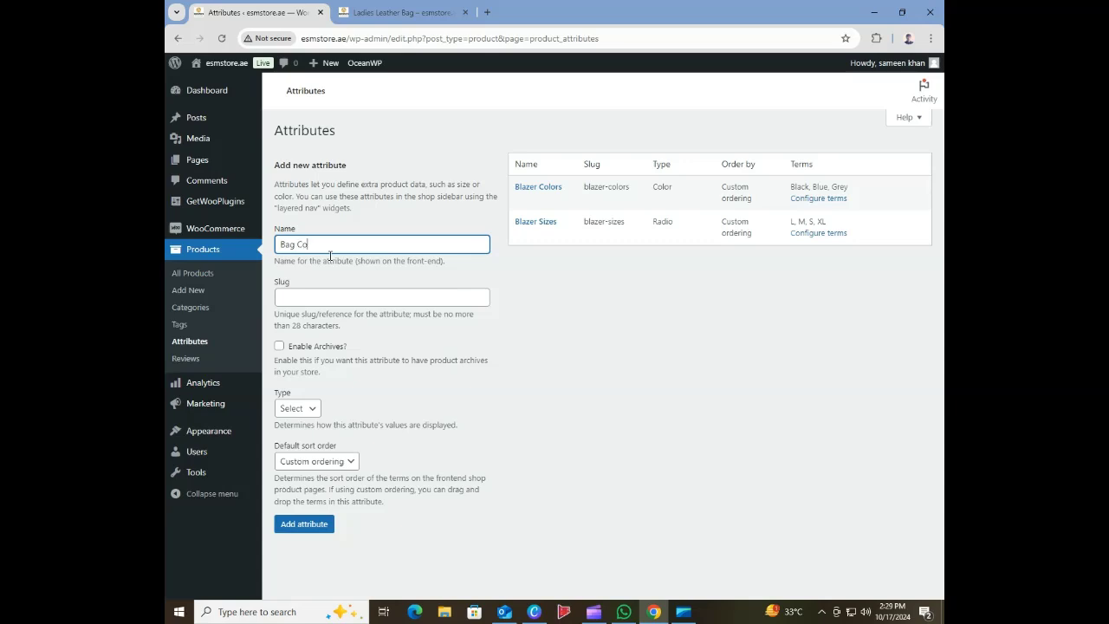
text(lors)
click(298, 410)
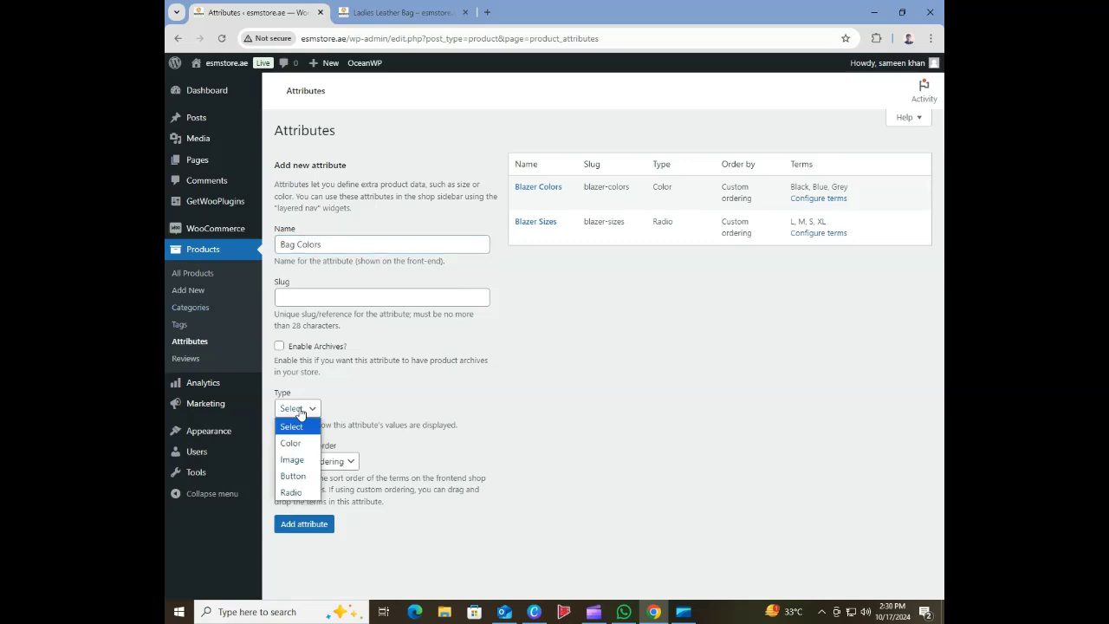
click(300, 444)
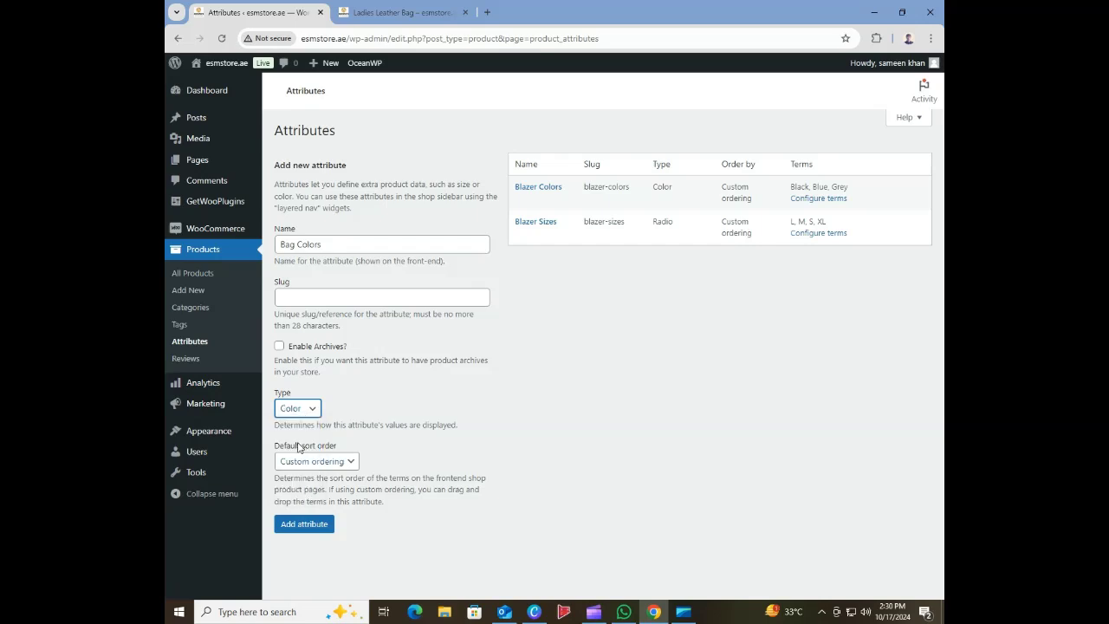
click(303, 295)
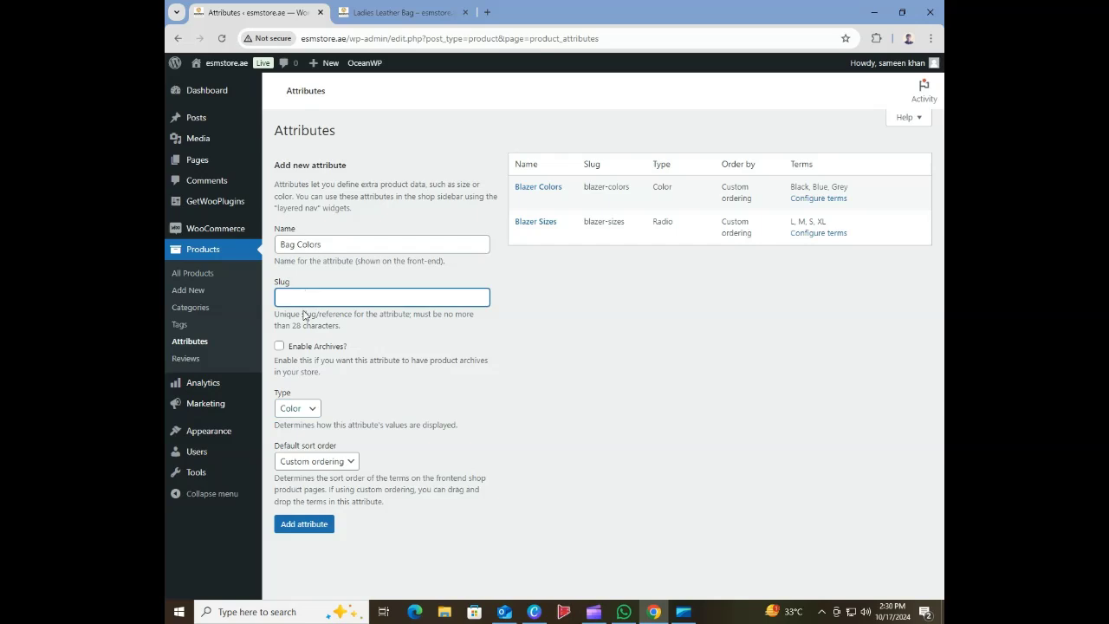
click(325, 530)
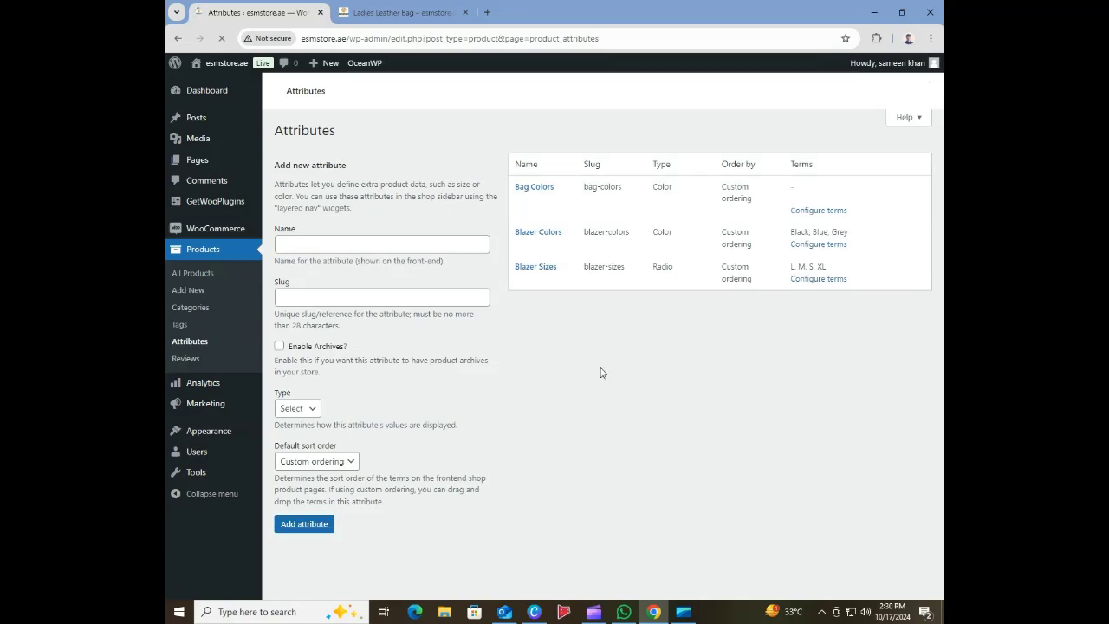
- Add the term Black with the color #000000 to the Bag Colors attribute
click(811, 212)
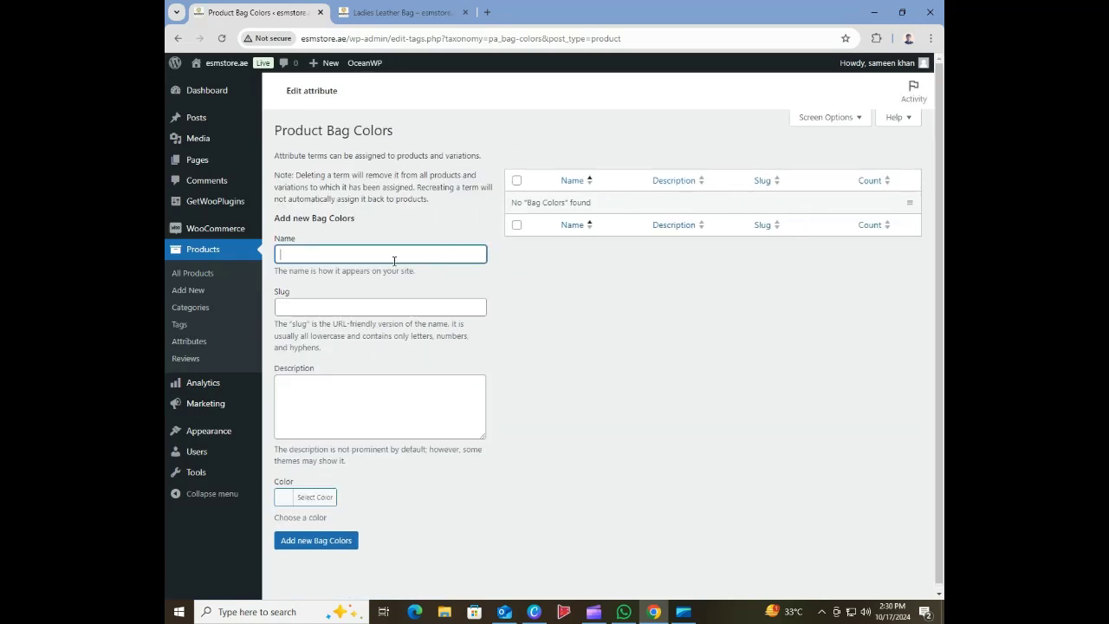
text(Black)
click(384, 401)
click(315, 498)
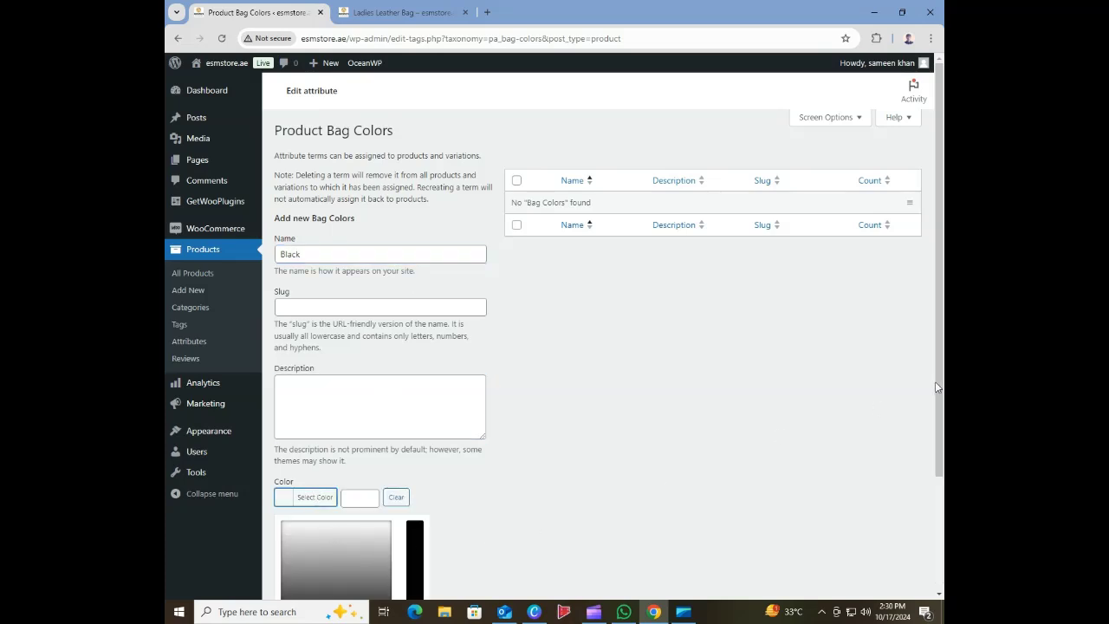
scroll(243, 510, down, 2)
click(287, 490)
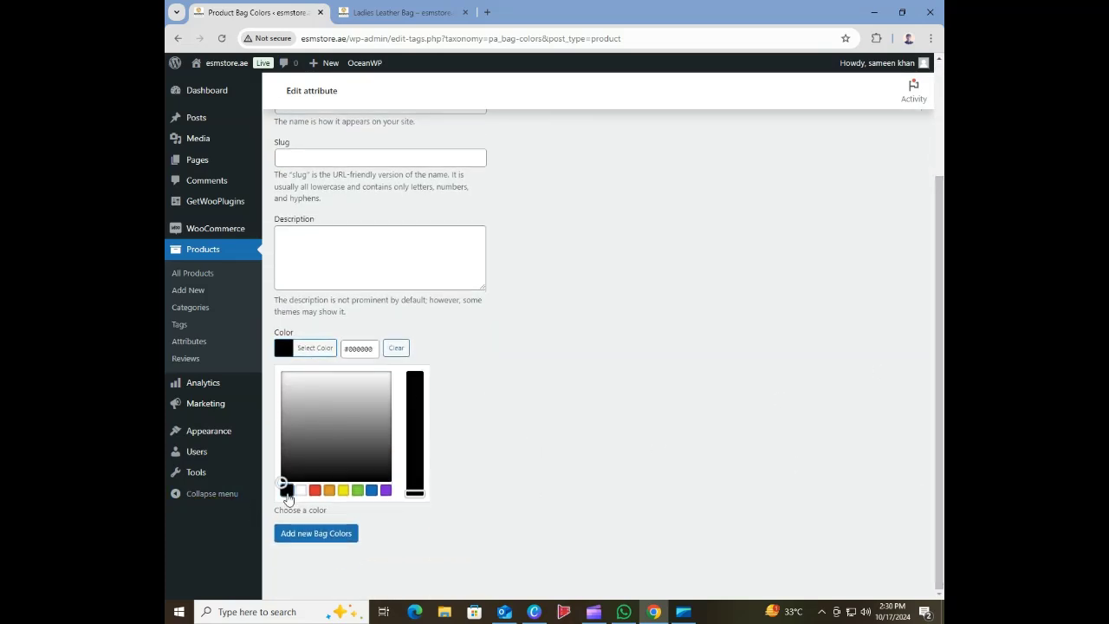
click(330, 536)
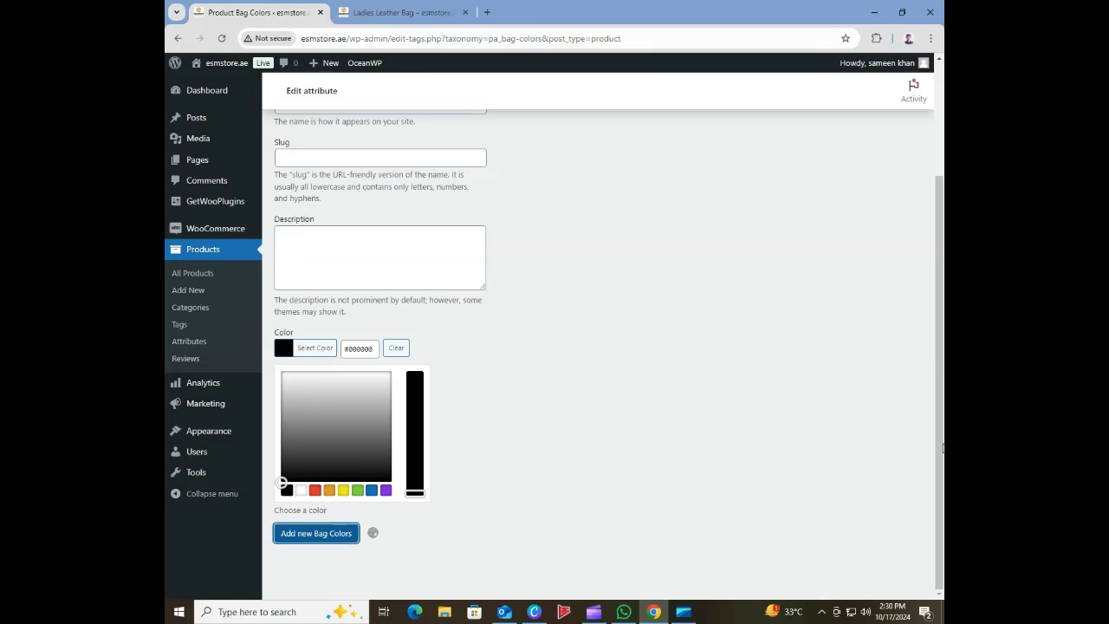
- Add the term Pink to the Bag Colors attribute and set its color to #e5b5d2
drag(943, 448, 943, 371)
click(350, 208)
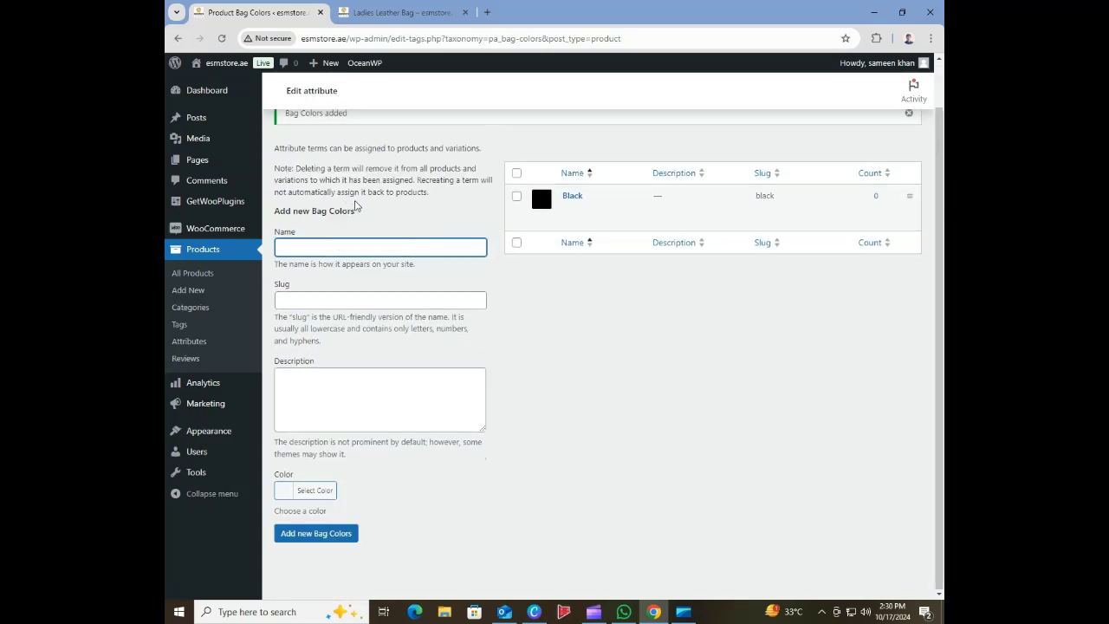
text(Pink)
click(316, 491)
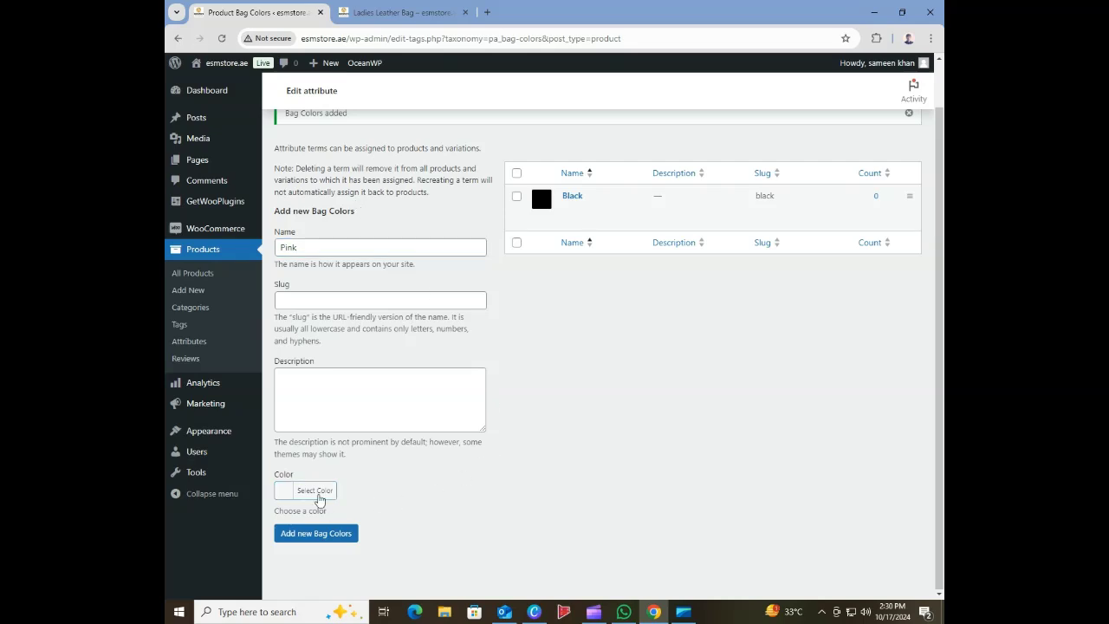
scroll(943, 430, down, 3)
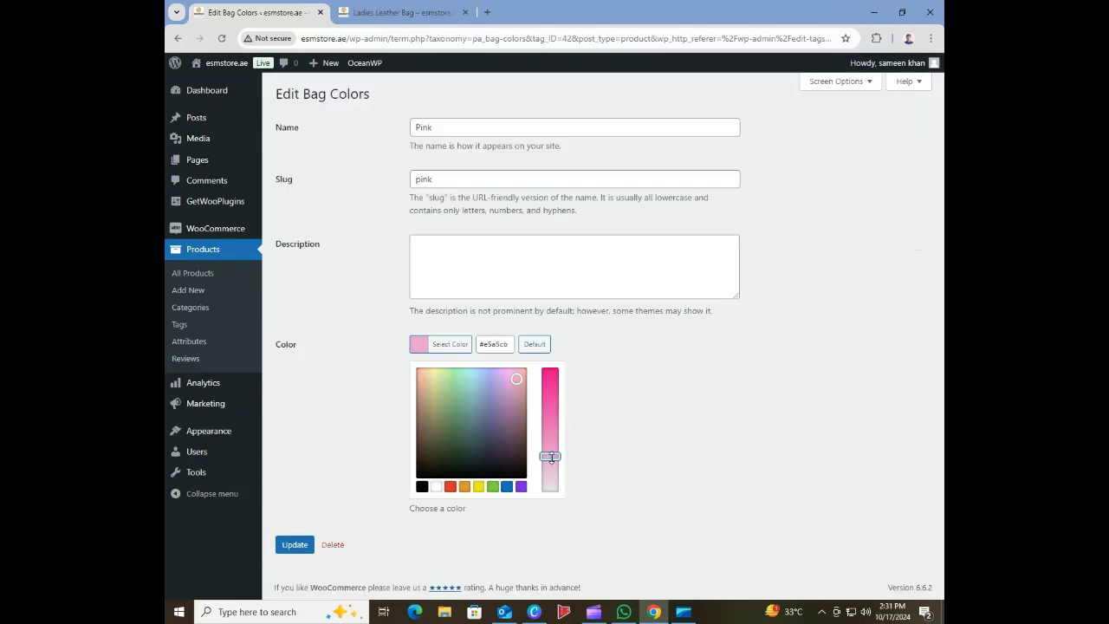
drag(550, 456, 551, 464)
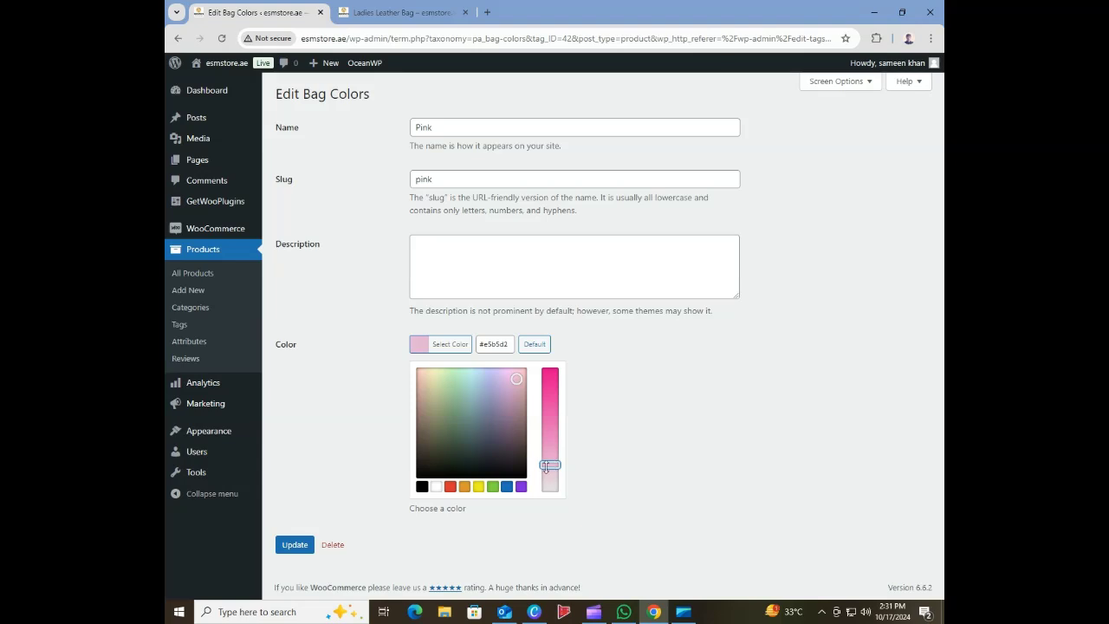
click(288, 548)
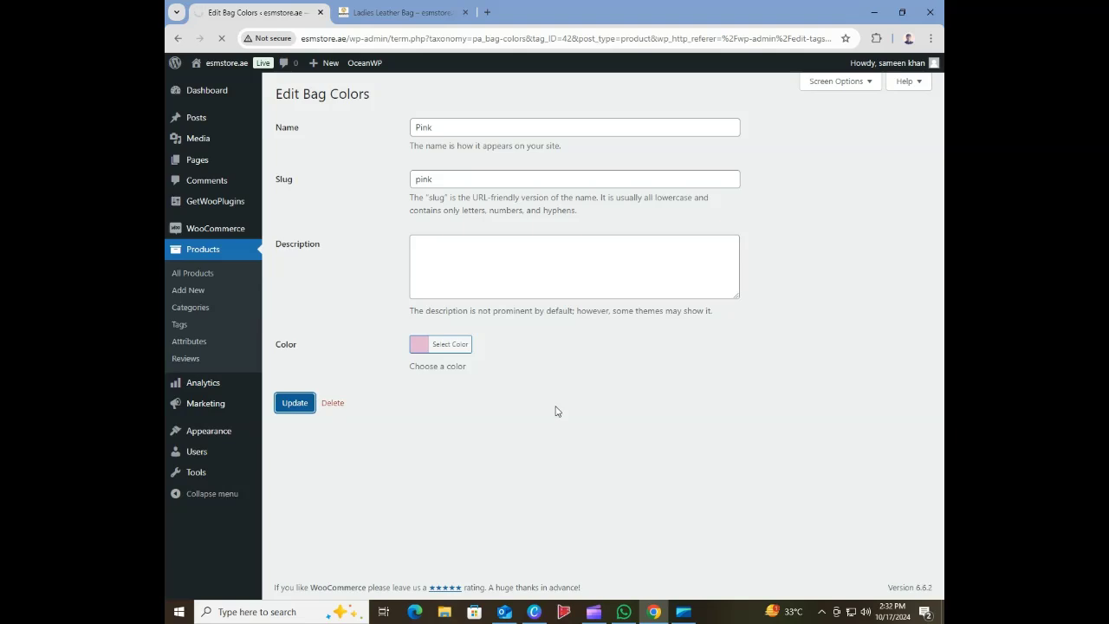
- Open the Ladies Leather Bag for editing from its store page and remove its Color attribute
click(424, 14)
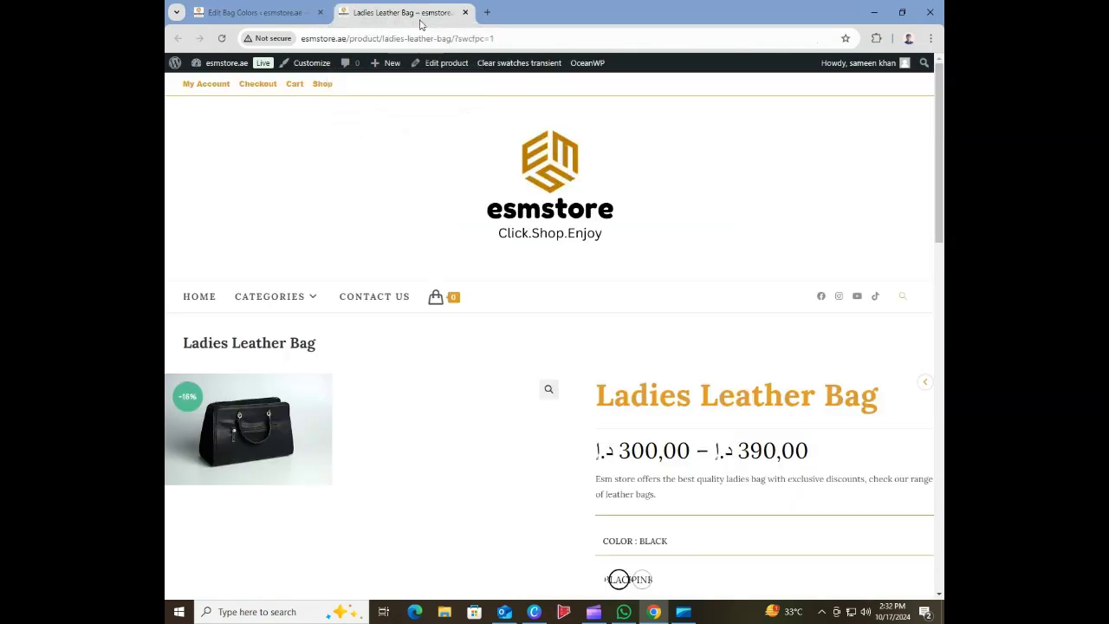
click(451, 65)
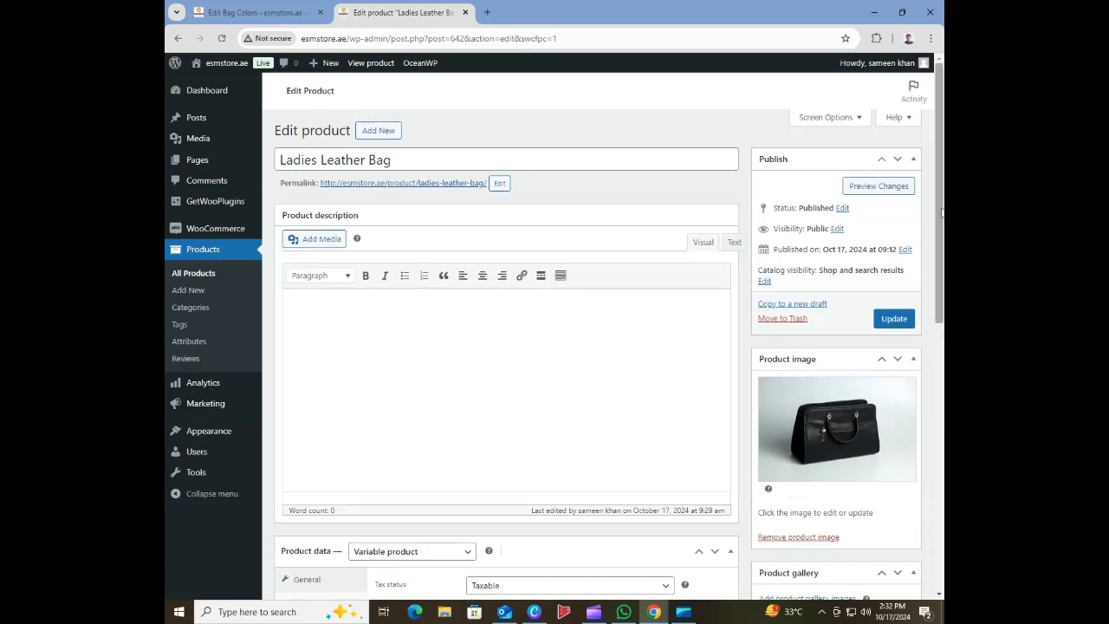
scroll(936, 319, down, 3)
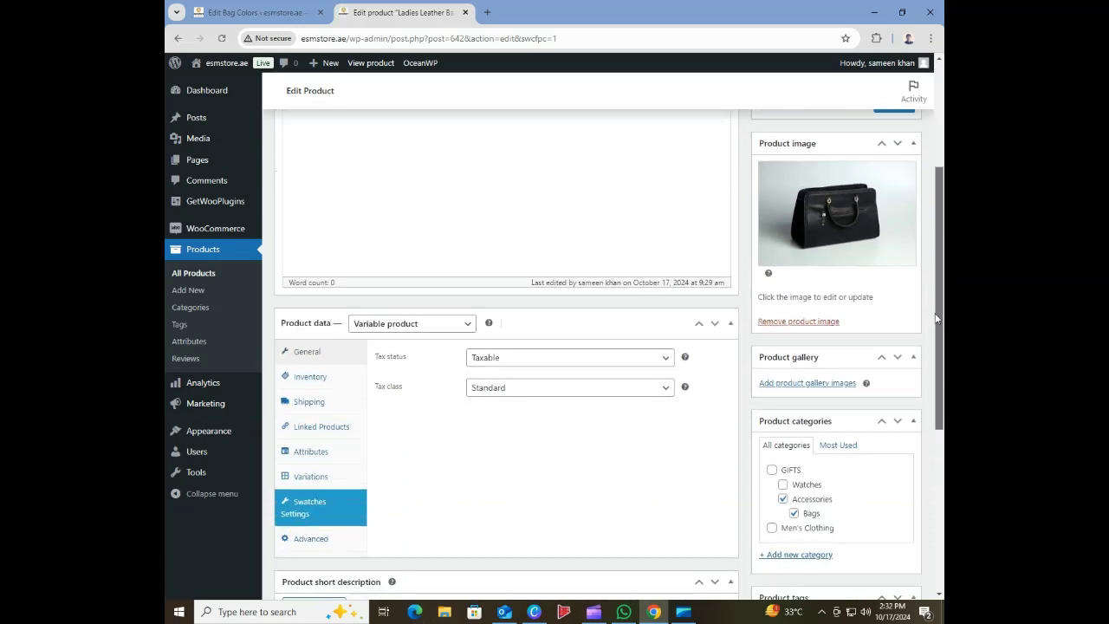
click(319, 452)
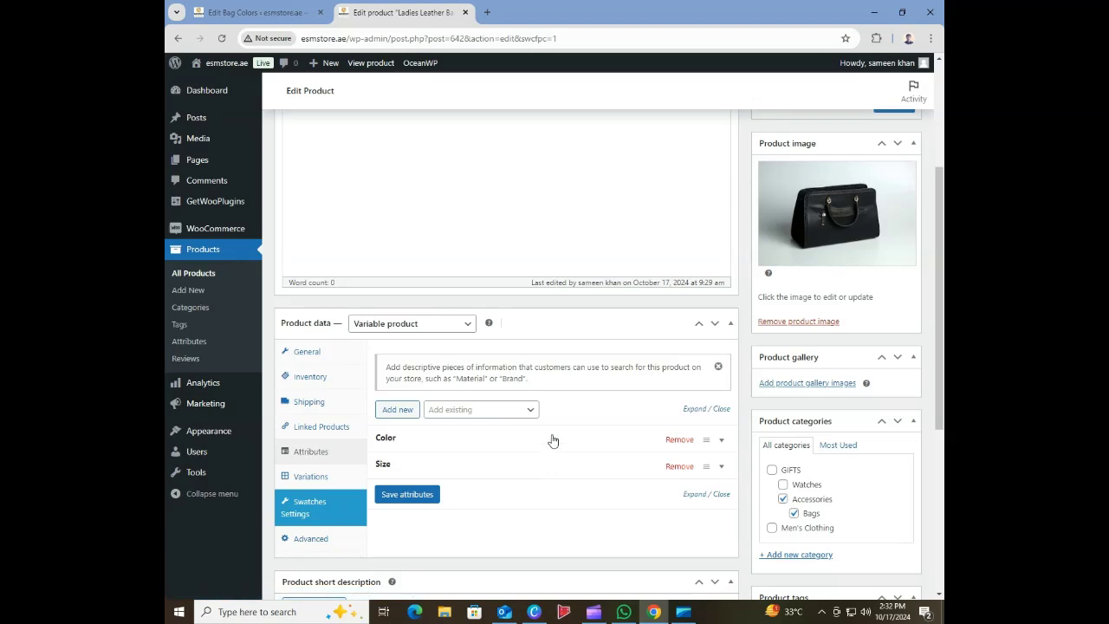
click(676, 441)
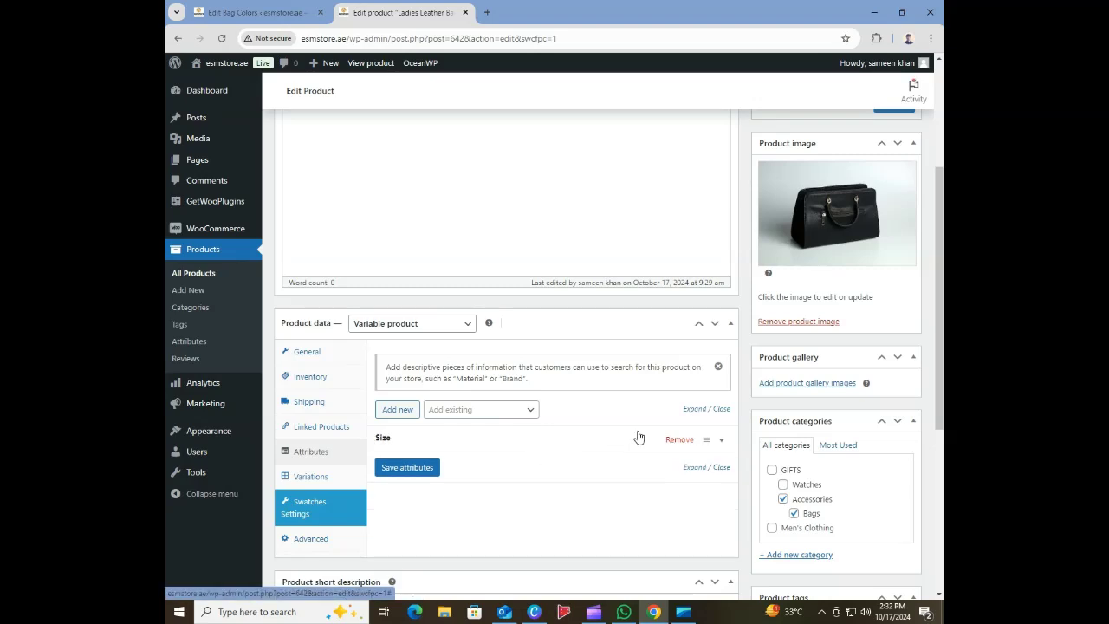
- Replace the product's Size attribute with the existing Bag Colors attribute, using the values Black and Pink, and save the attributes
click(452, 412)
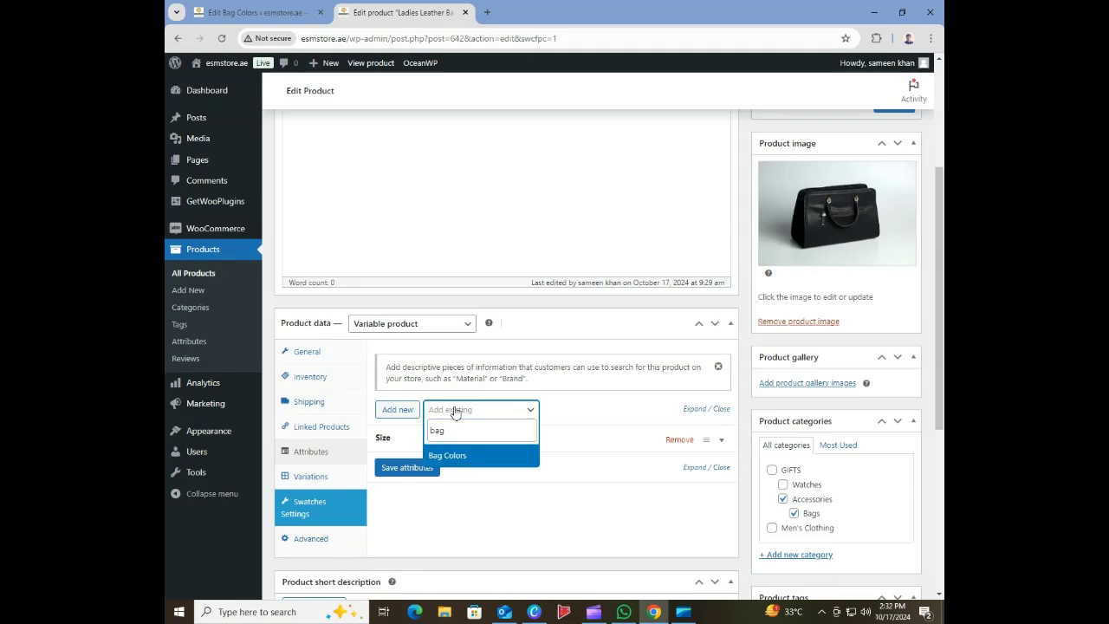
click(474, 459)
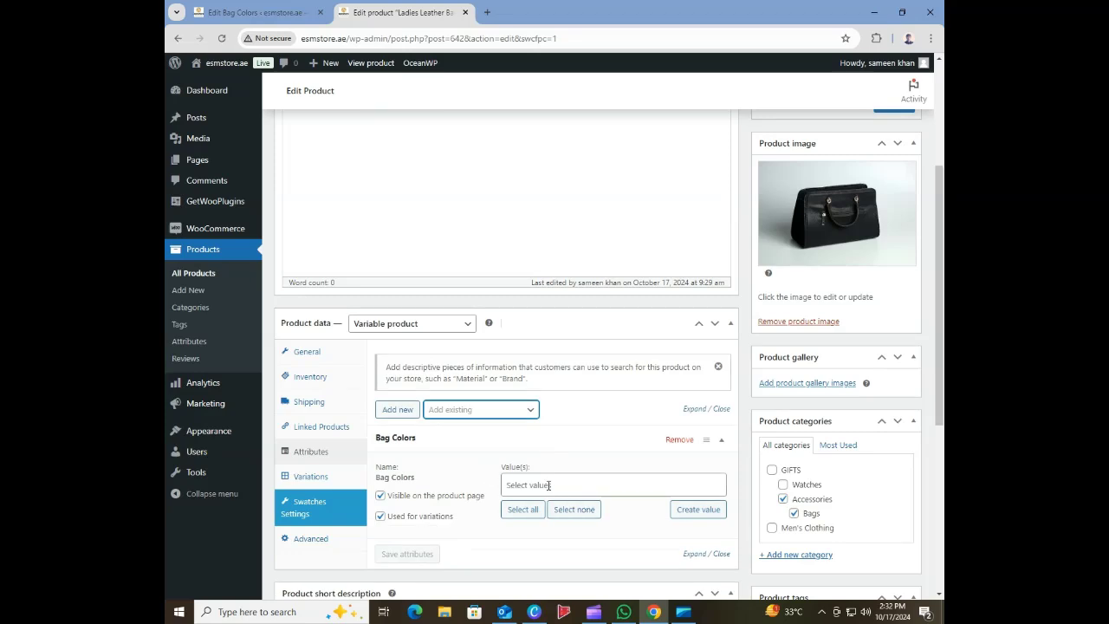
click(548, 485)
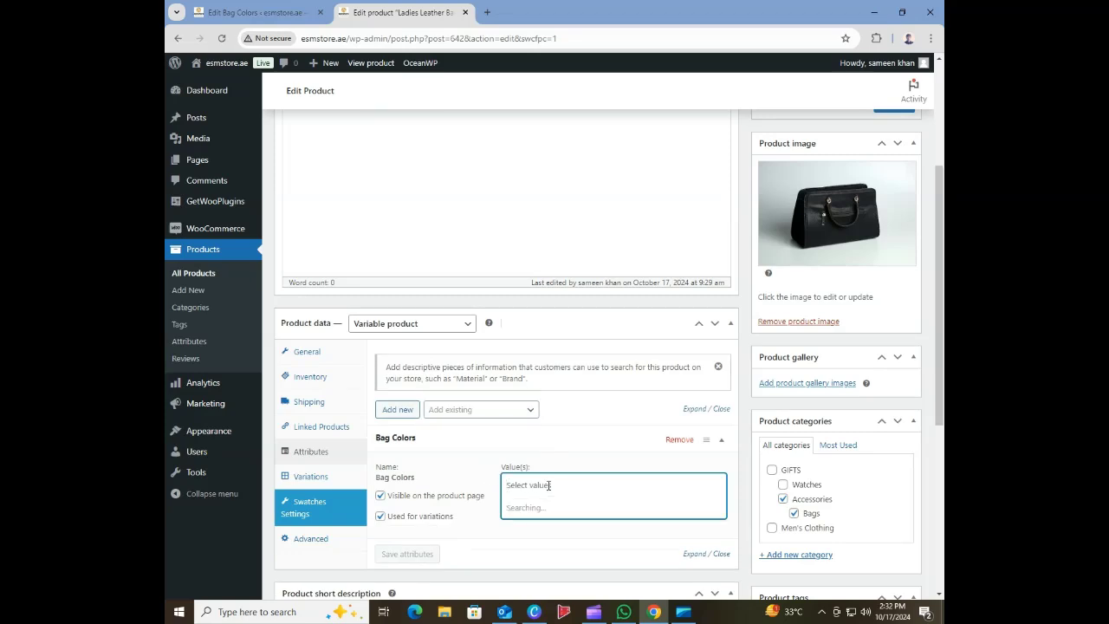
text(b)
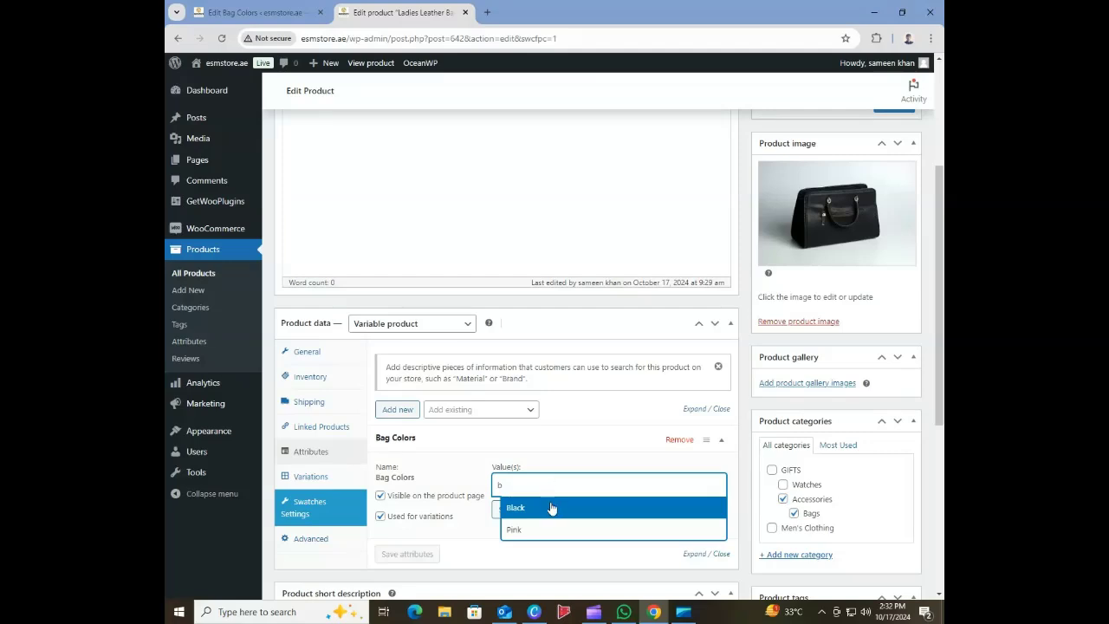
click(551, 507)
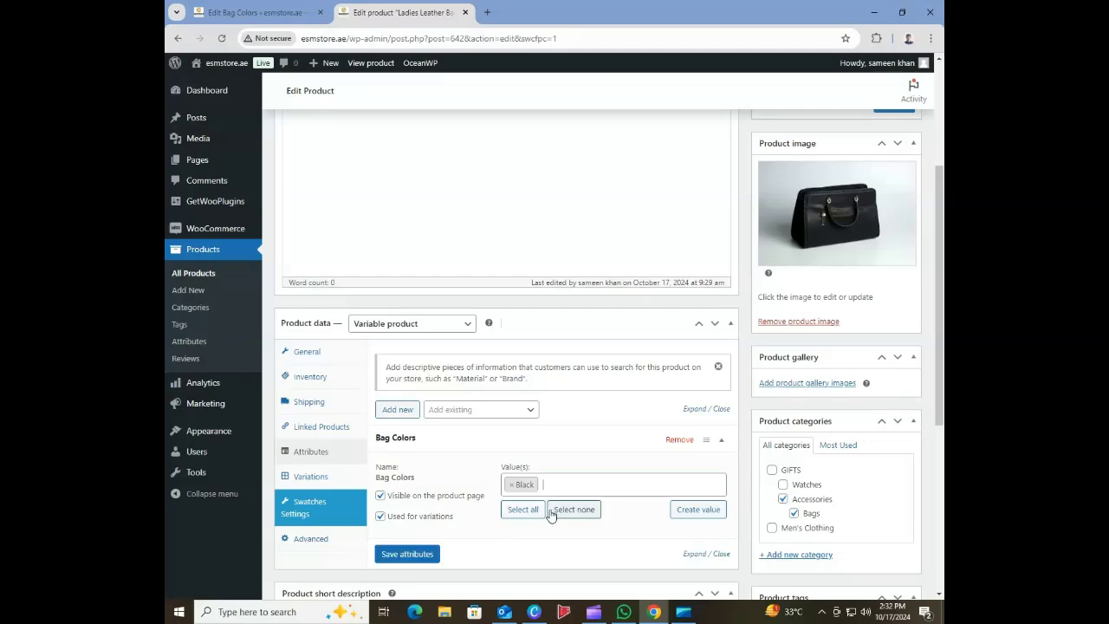
text(pink)
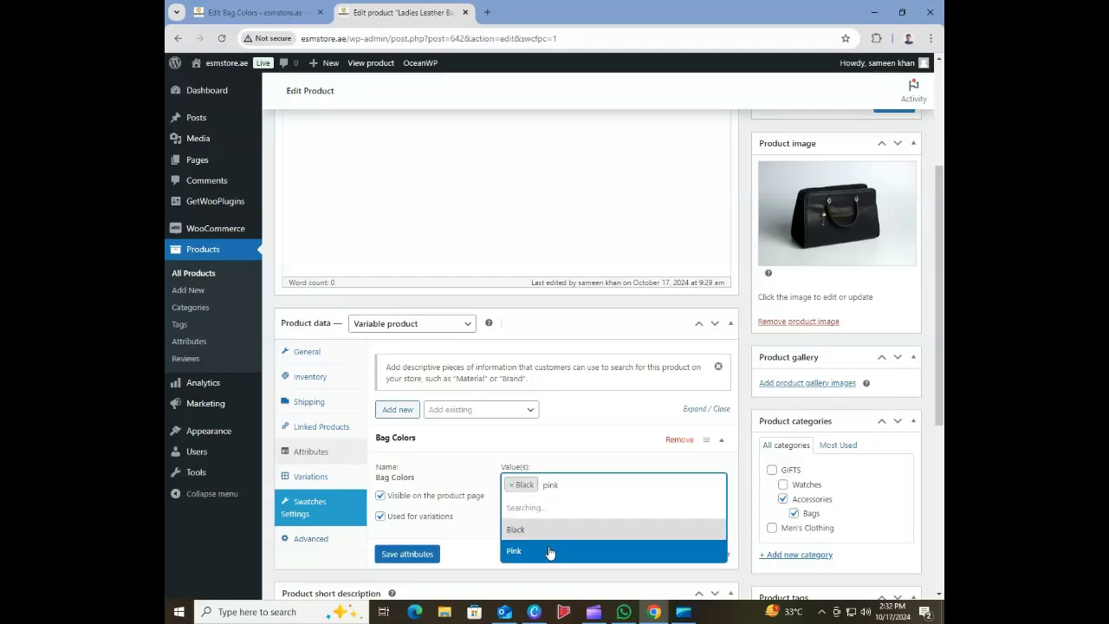
click(550, 551)
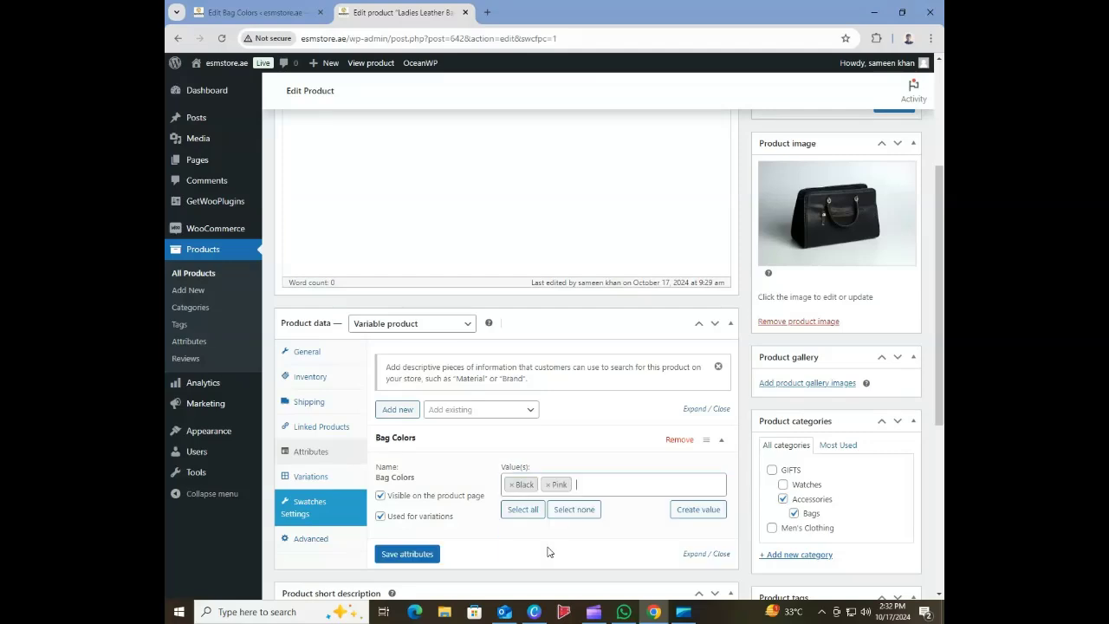
click(420, 555)
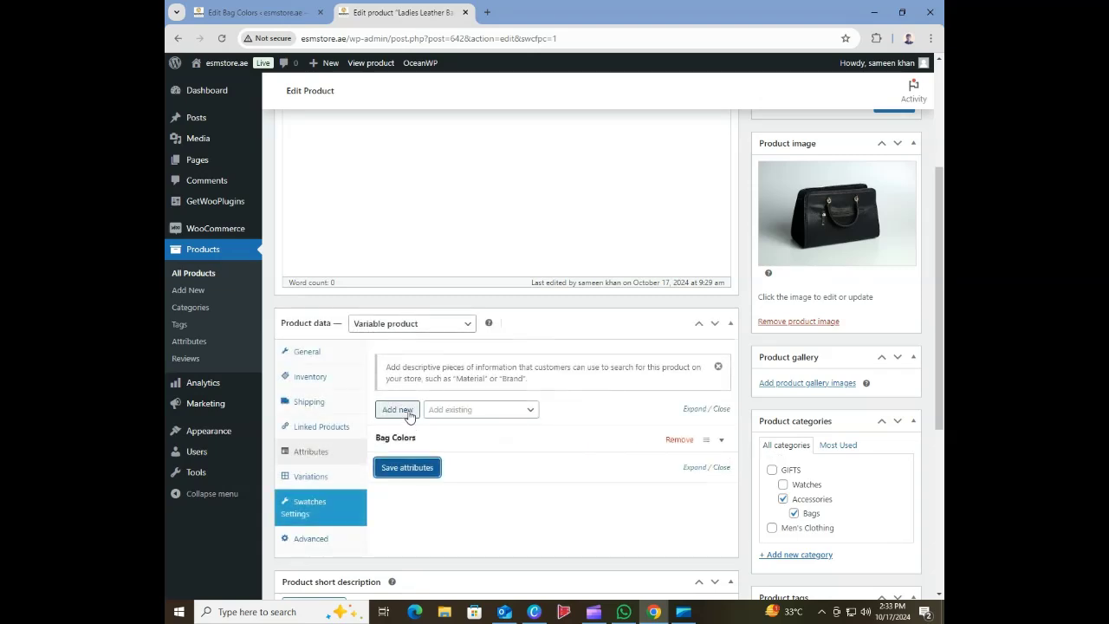
- Add the existing Blazer Sizes attribute to the product alongside Bag Colors
click(508, 412)
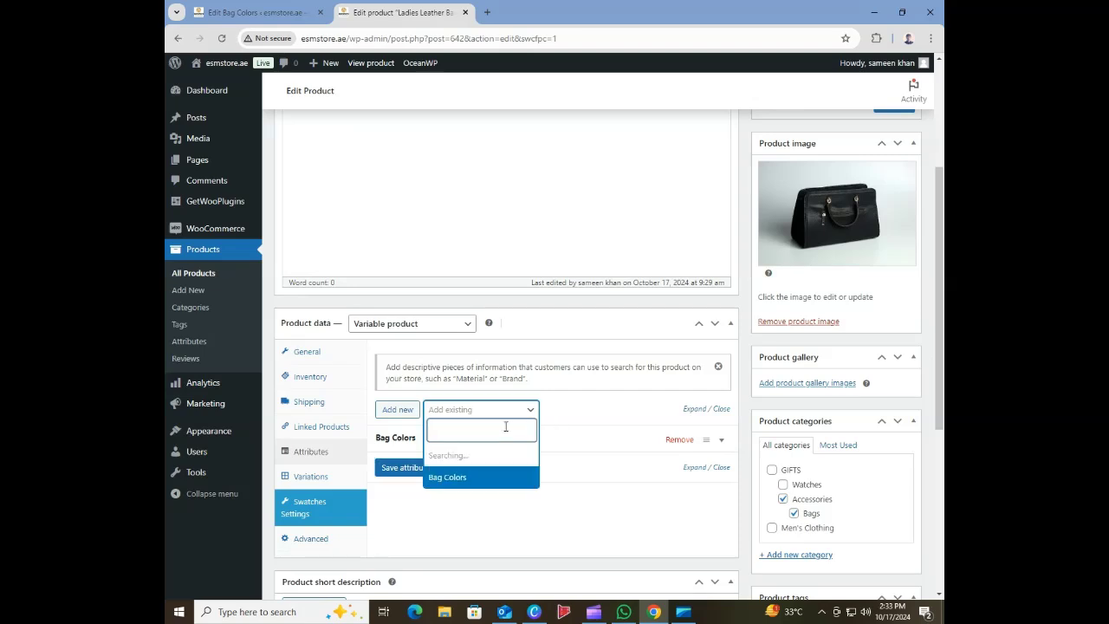
text(size)
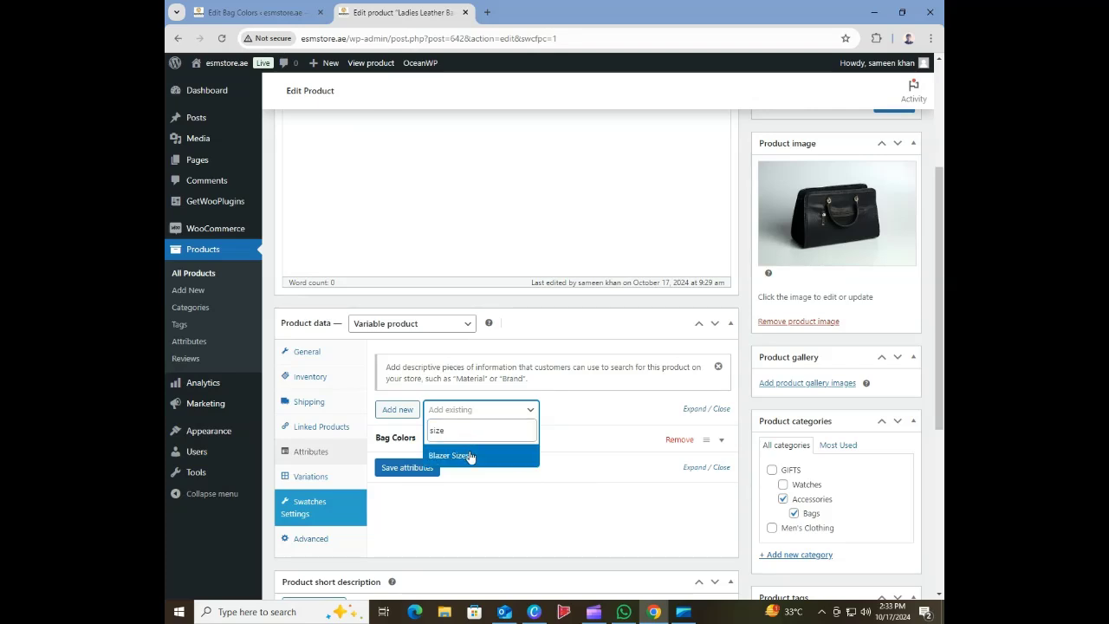
click(469, 457)
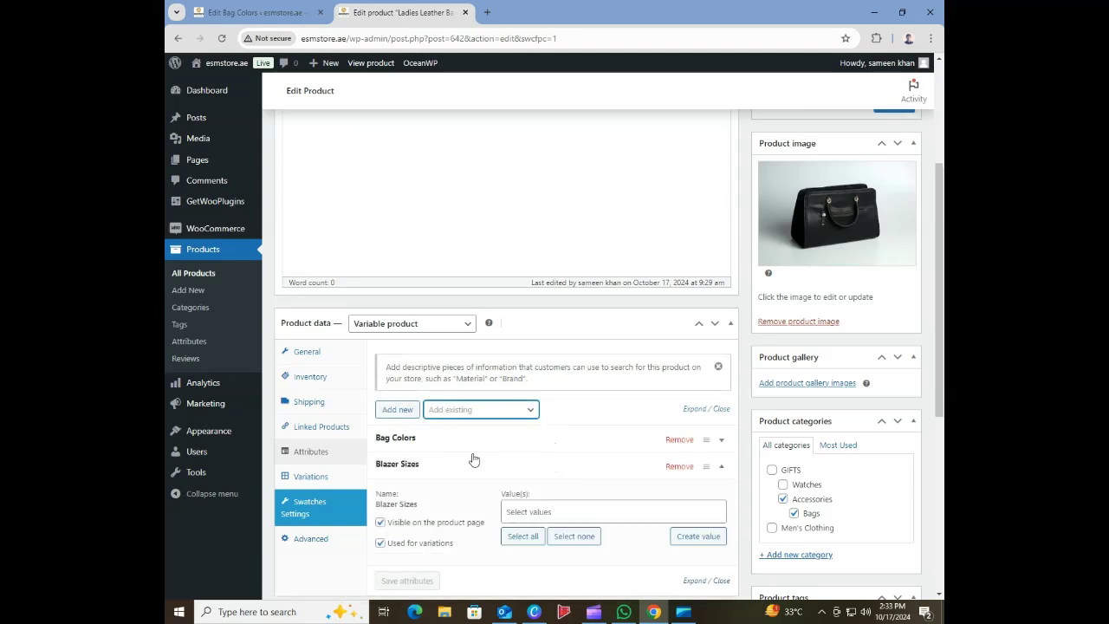
click(537, 512)
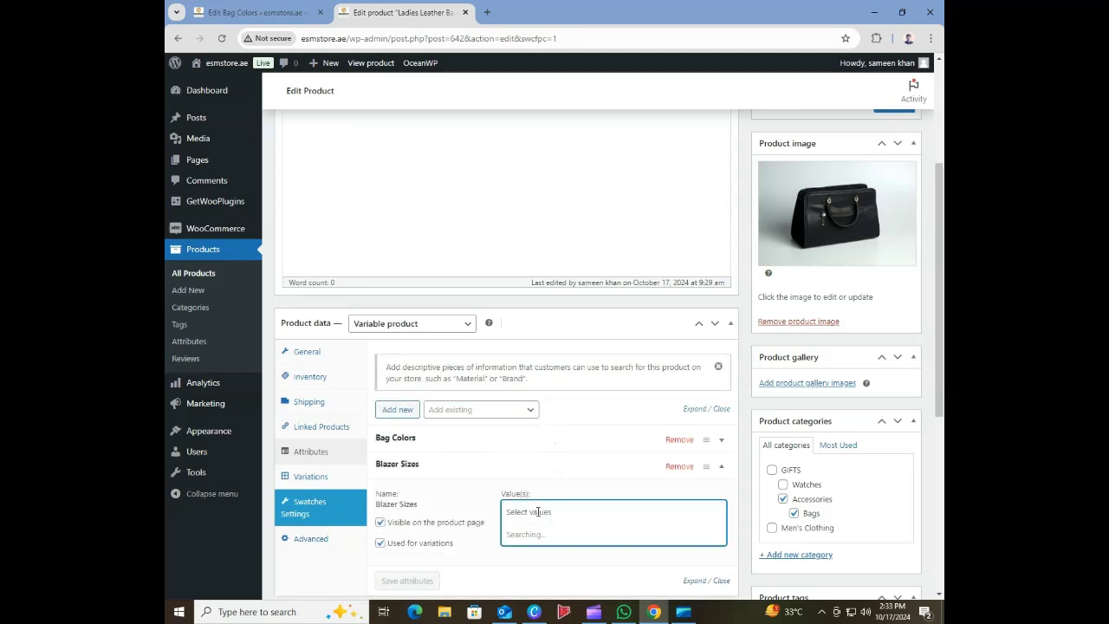
text(s)
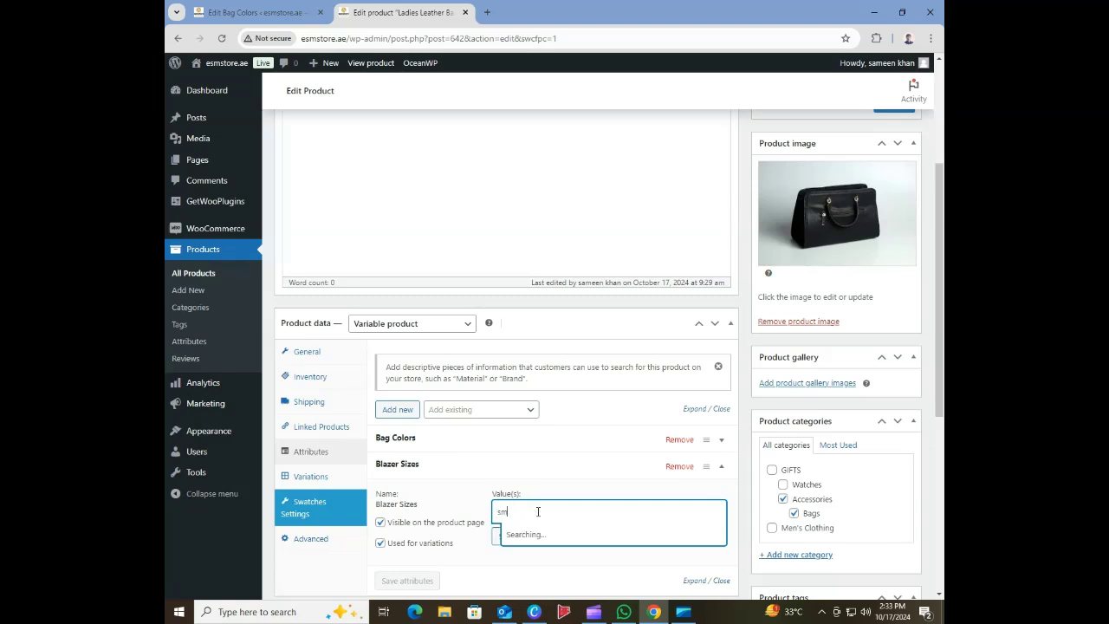
key(BackSpace)
text(small)
drag(527, 513, 472, 518)
click(635, 471)
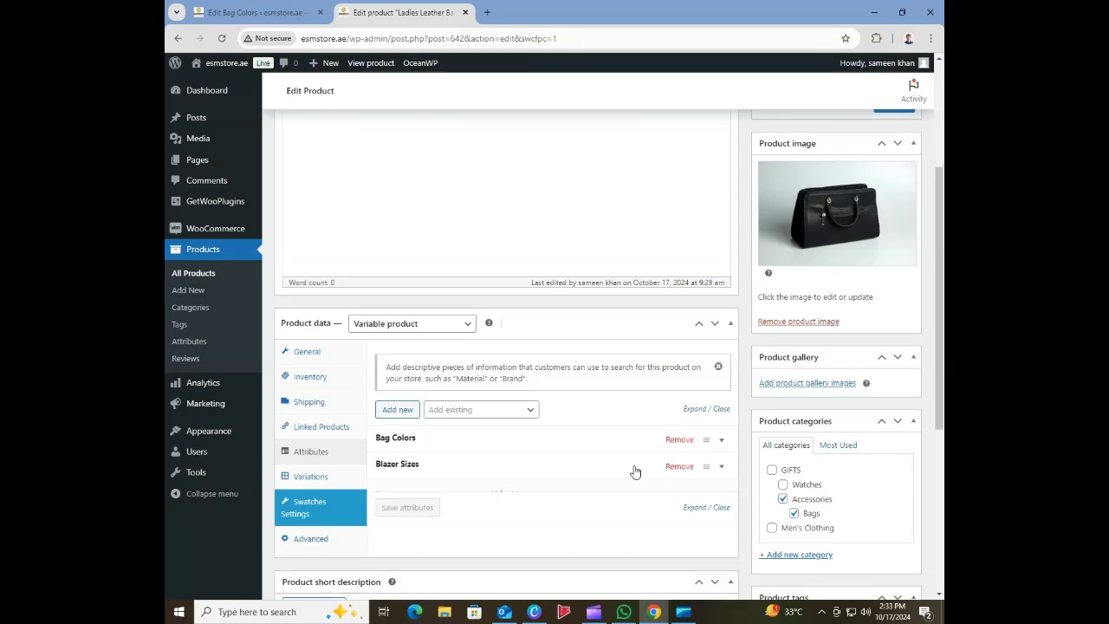
click(596, 475)
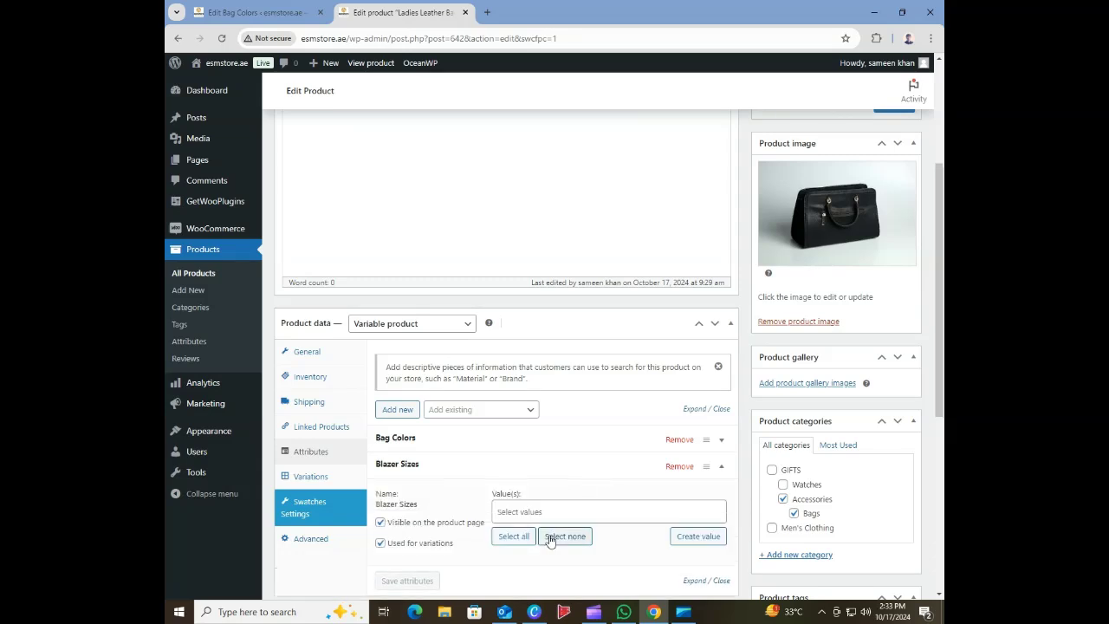
- Assign all the values L, M, S and XL to the Blazer Sizes attribute and save the attributes
click(513, 538)
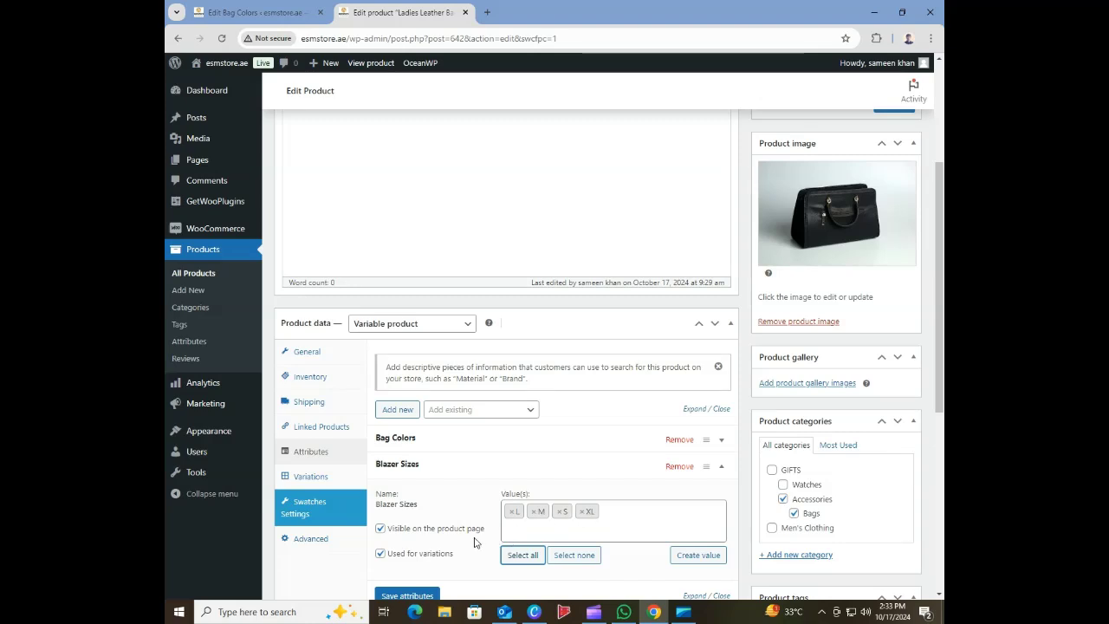
click(428, 597)
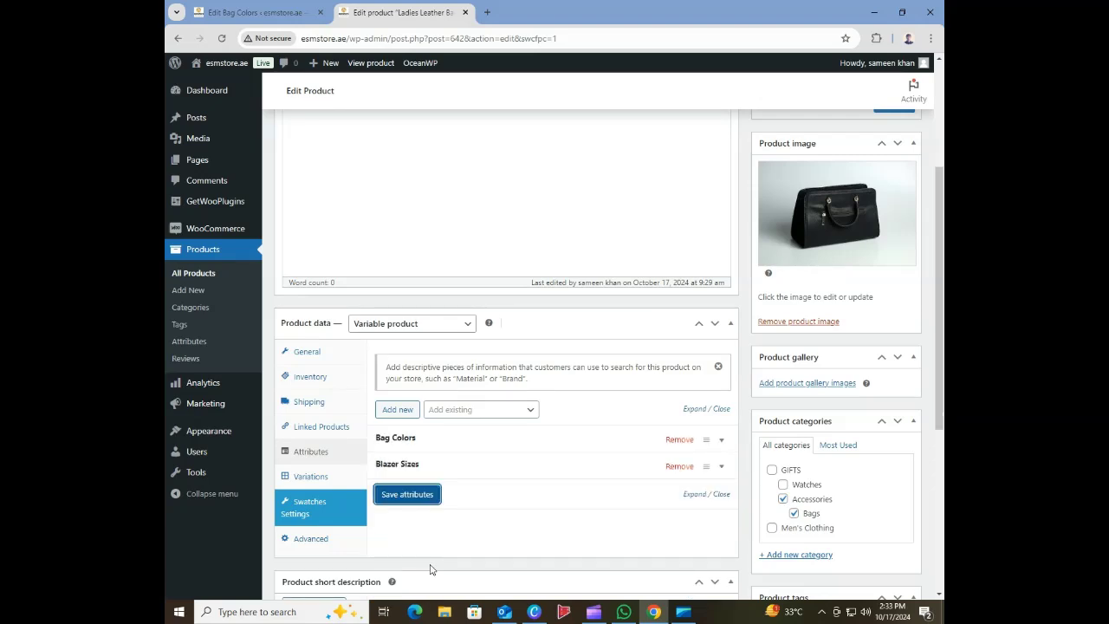
- In the product's variations, set variation #643 to the bag color Black and the size S
click(332, 479)
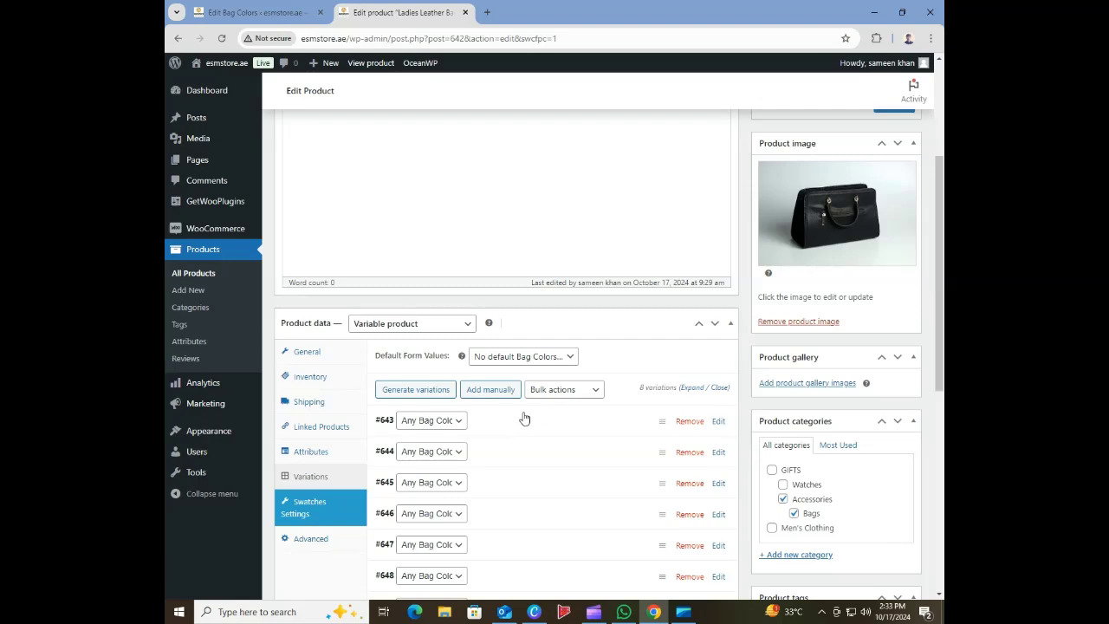
scroll(936, 343, down, 2)
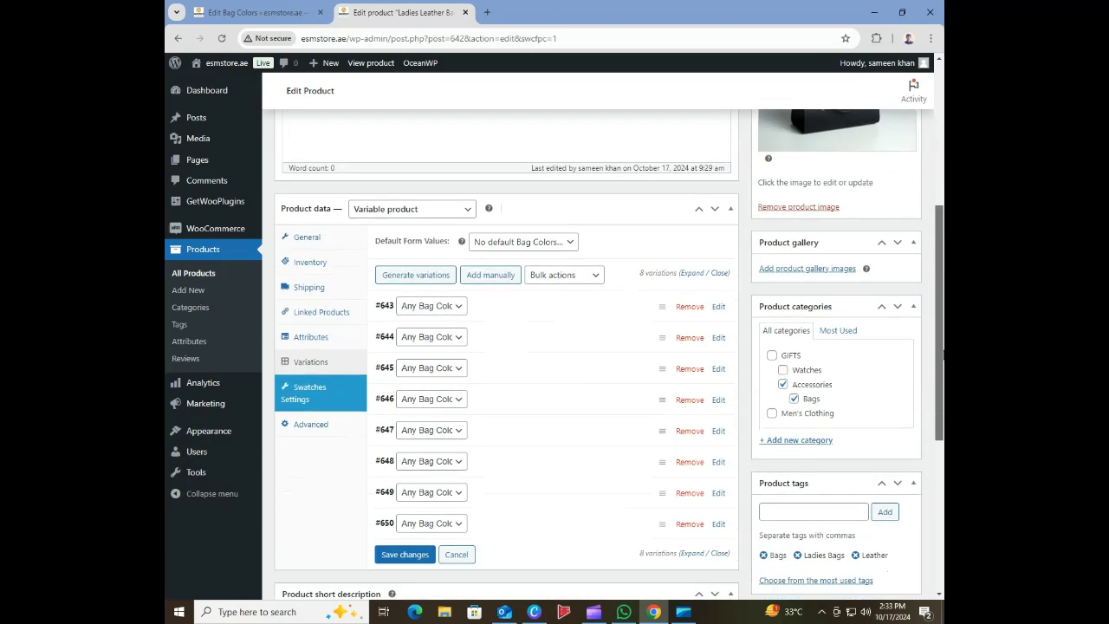
click(534, 241)
click(531, 275)
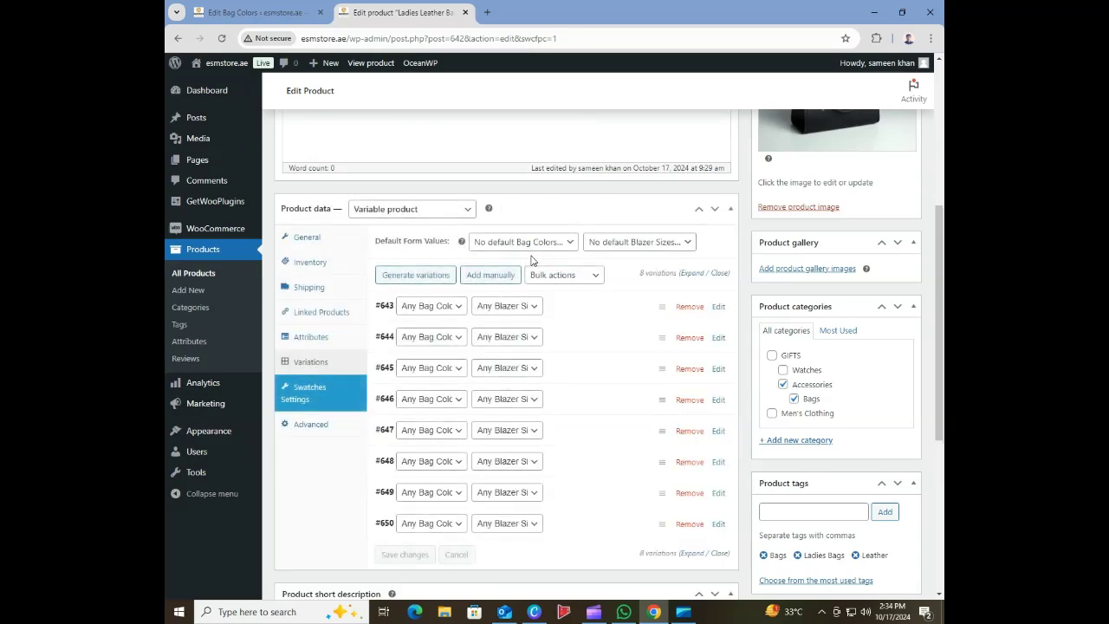
click(440, 307)
click(444, 344)
click(495, 306)
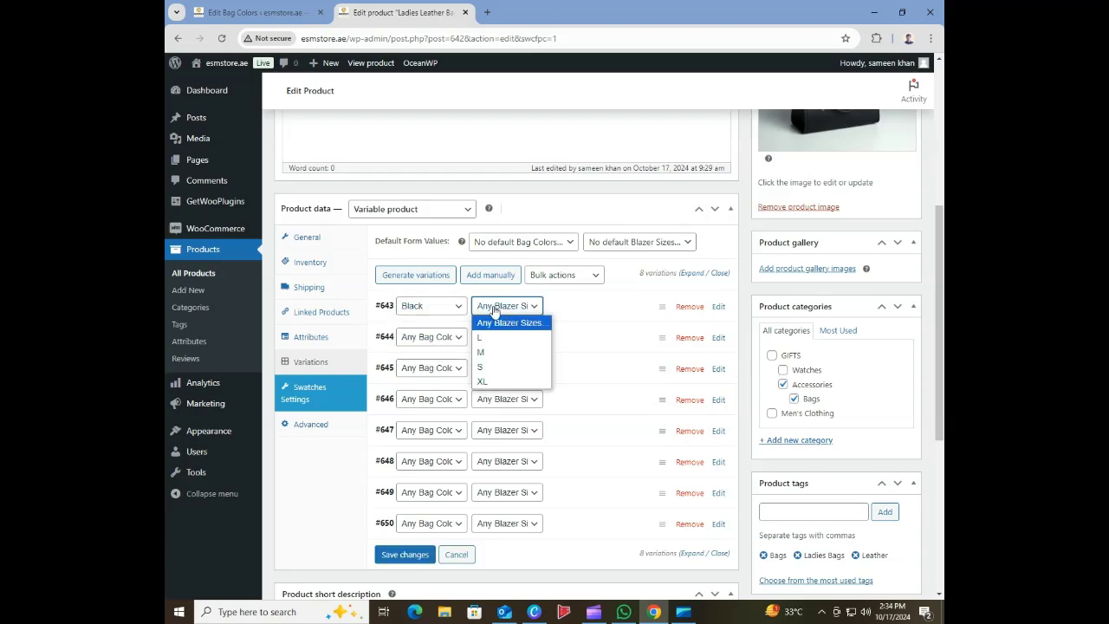
click(497, 368)
- Set variation #644 to Black with size M and variation #645 to Black with size L
click(440, 337)
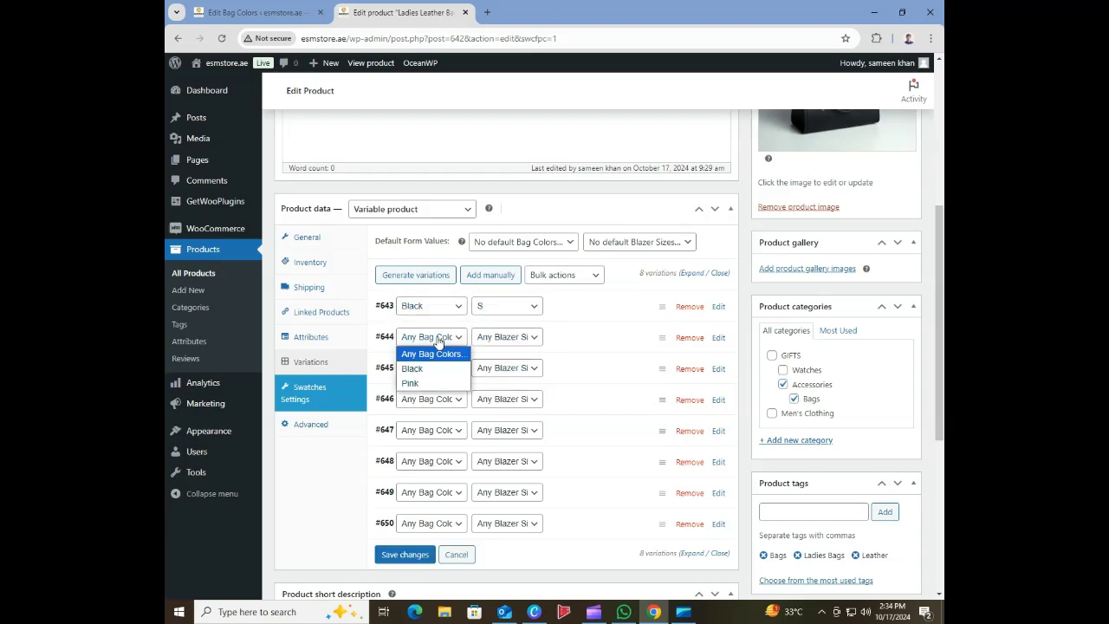
click(438, 368)
click(500, 345)
click(503, 383)
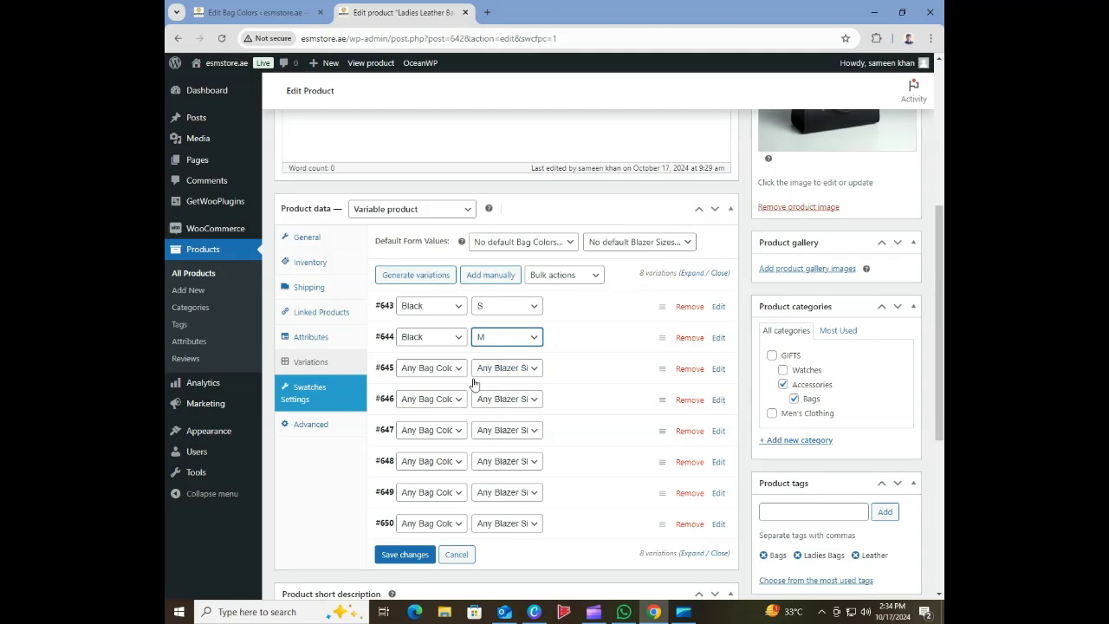
click(446, 368)
click(449, 406)
click(500, 371)
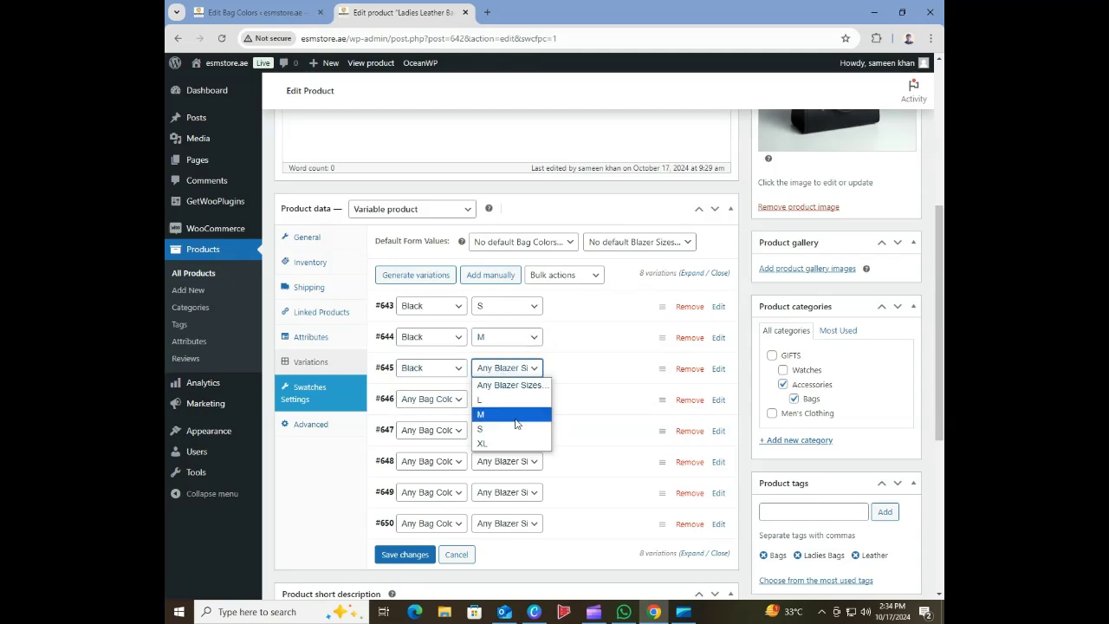
click(501, 428)
- Set variation #646 to the bag color Black and the size XL
click(433, 399)
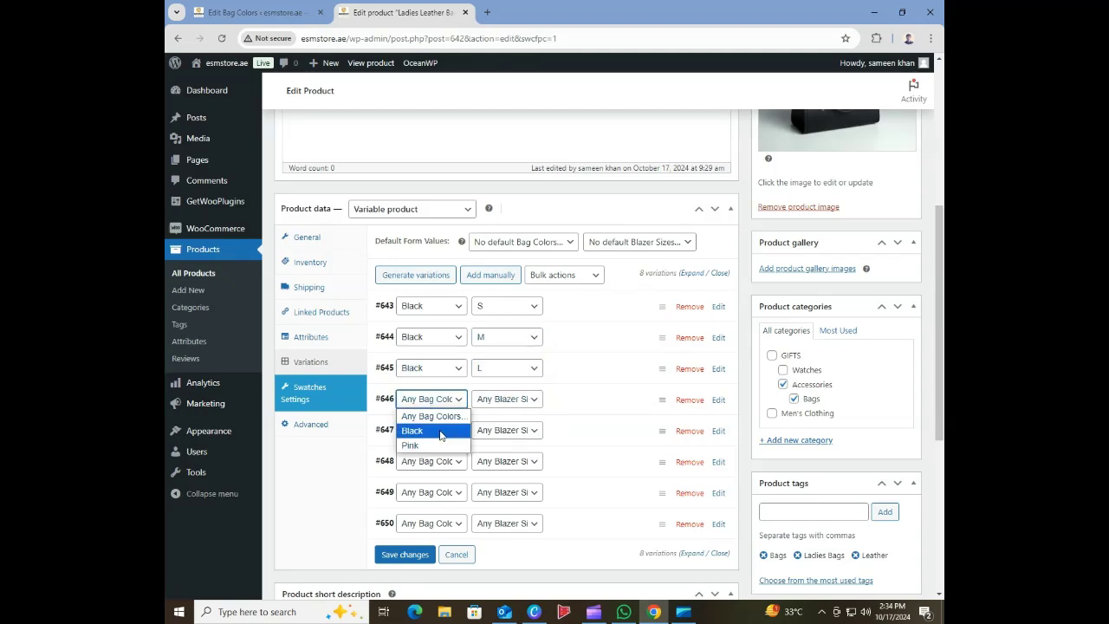
click(438, 428)
click(502, 399)
click(495, 474)
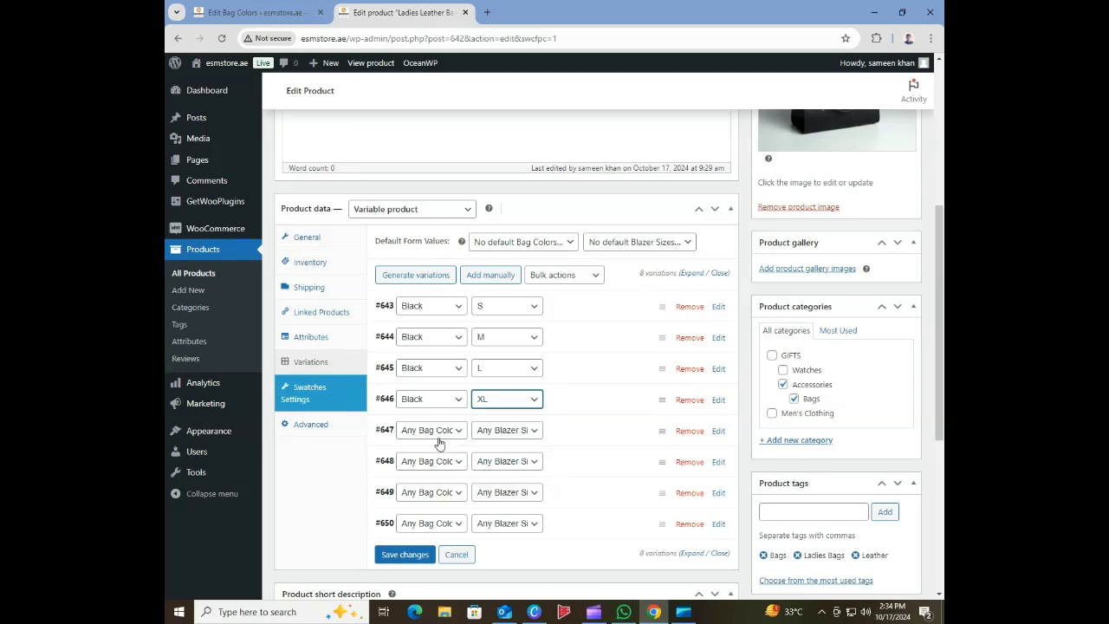
- Set variation #647 to Pink with size S and variation #648 to Pink with size M
click(434, 432)
click(449, 477)
click(504, 430)
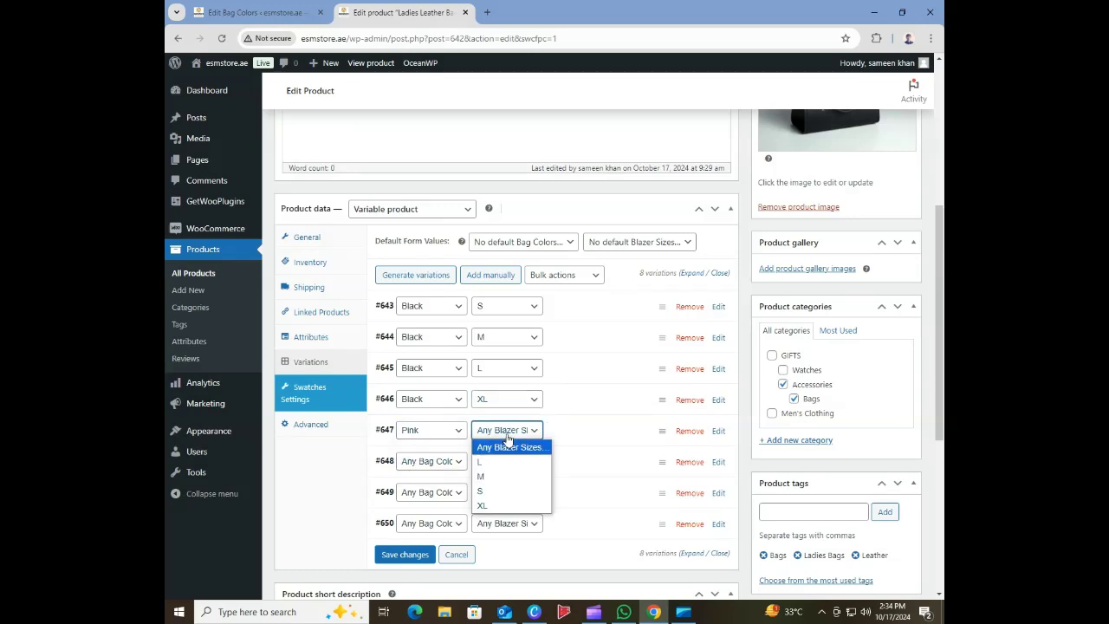
click(503, 461)
click(425, 461)
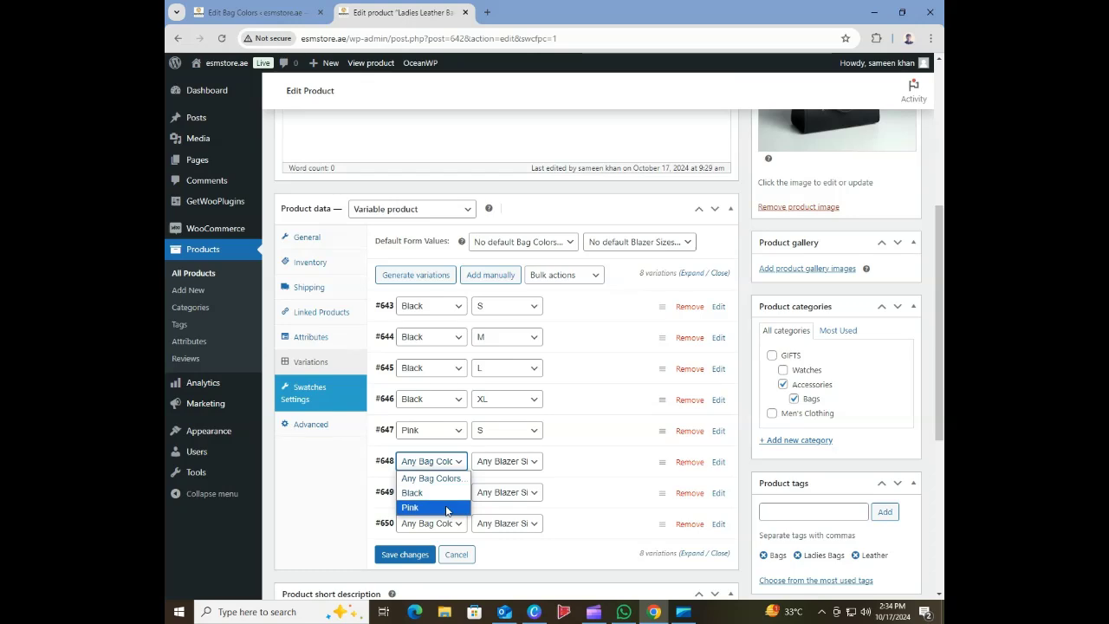
click(412, 506)
click(503, 461)
click(502, 506)
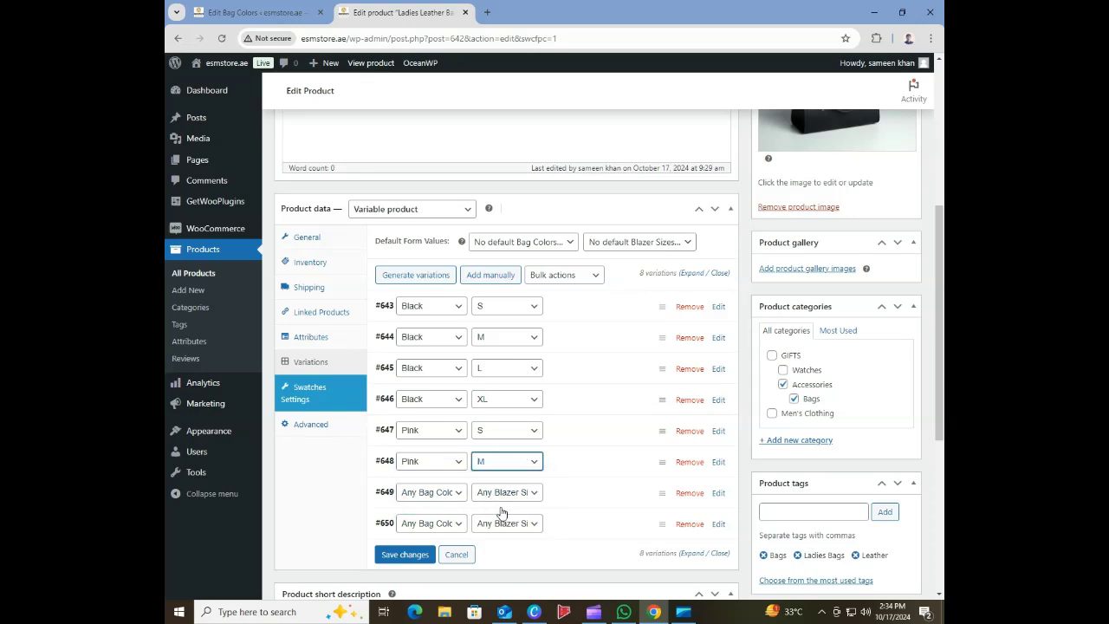
- Set variation #649 to Pink with size L and variation #650 to Pink with size XL
click(442, 493)
click(451, 538)
click(505, 492)
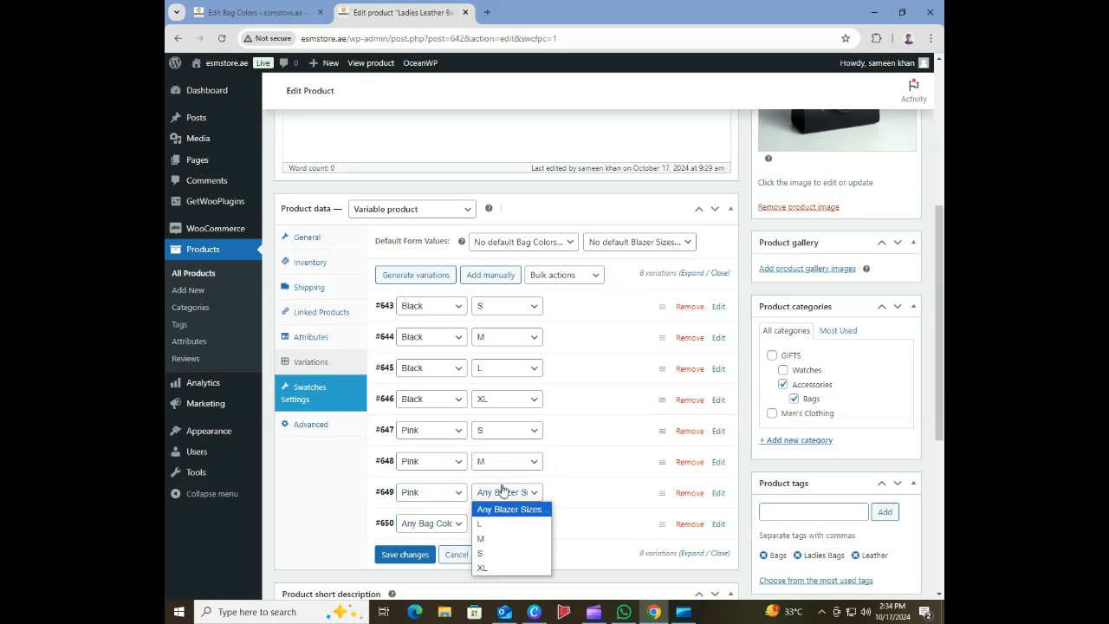
click(502, 552)
click(451, 524)
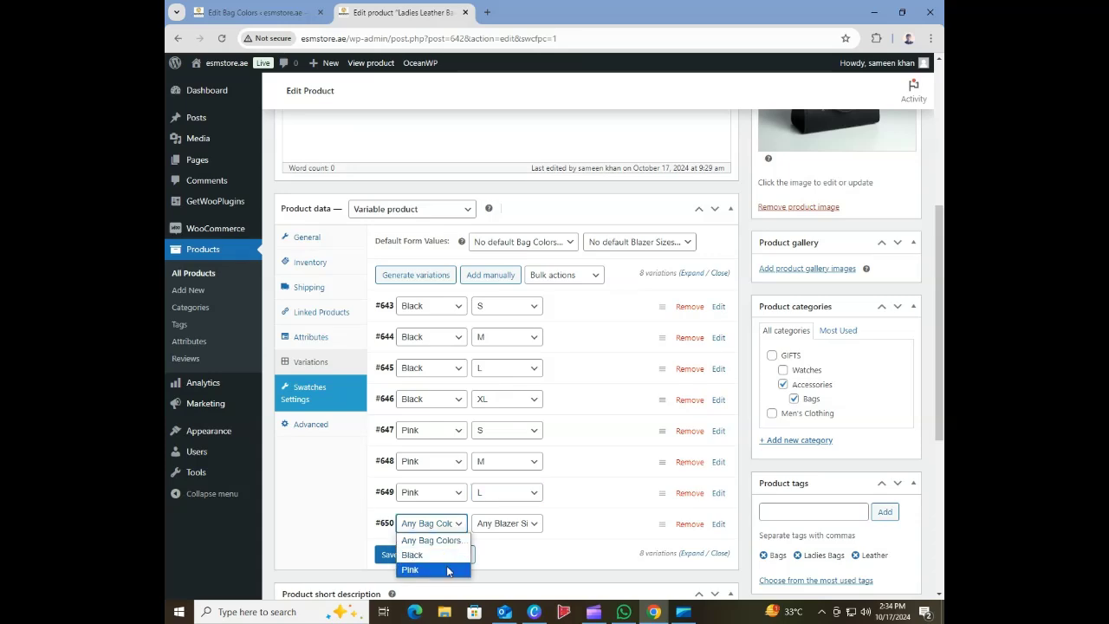
click(429, 569)
click(506, 525)
click(506, 506)
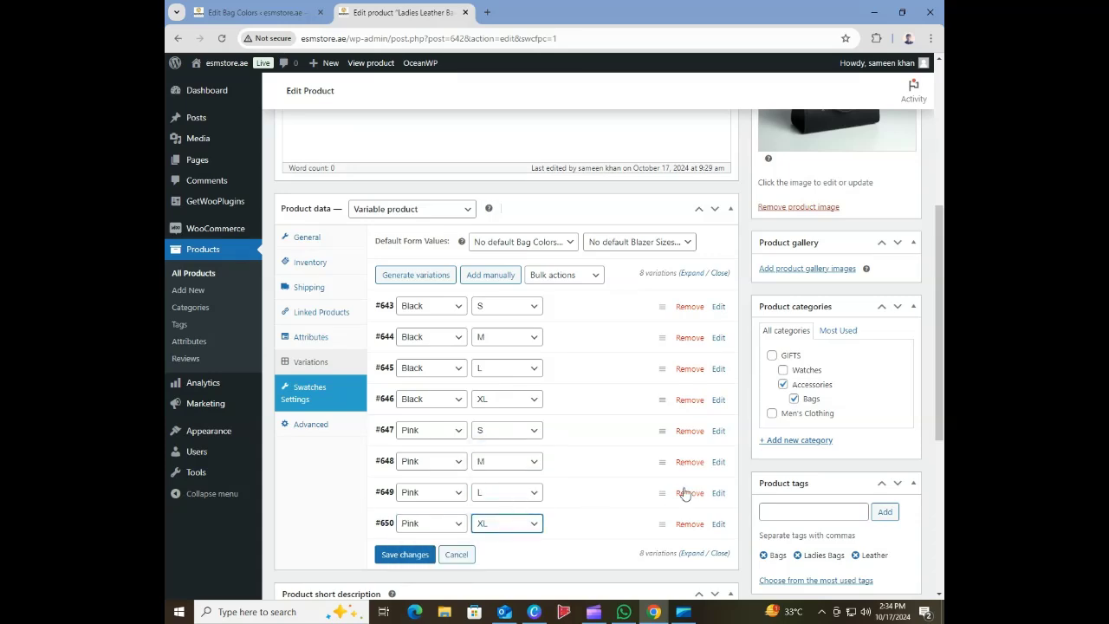
- Expand the Black variations #643 to #646 one by one to review their image, SKU, price and stock settings
scroll(943, 327, down, 2)
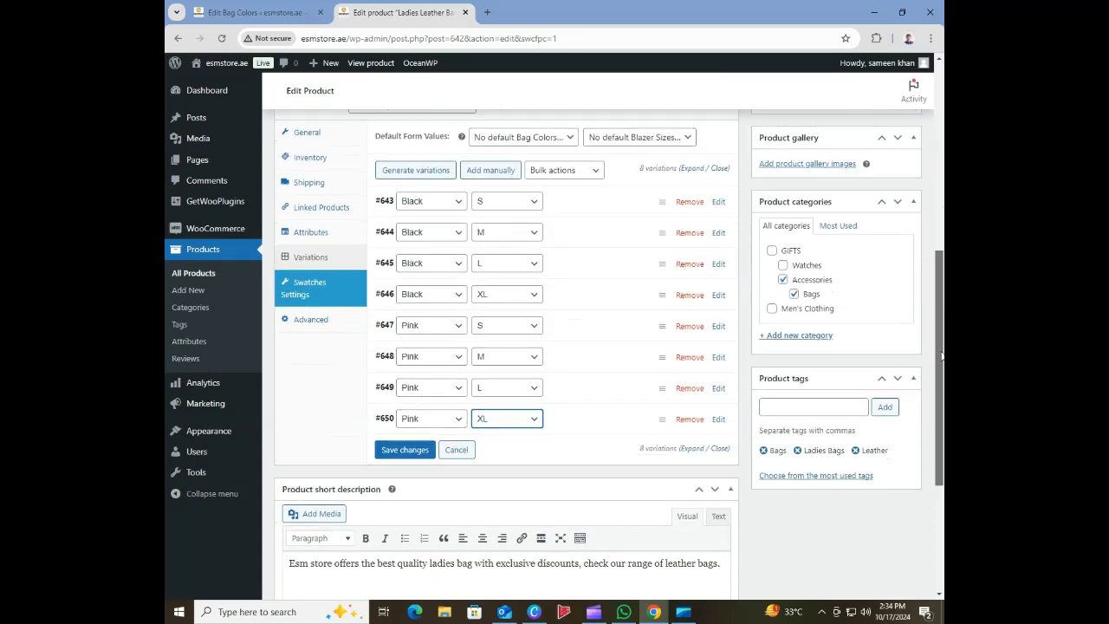
click(608, 204)
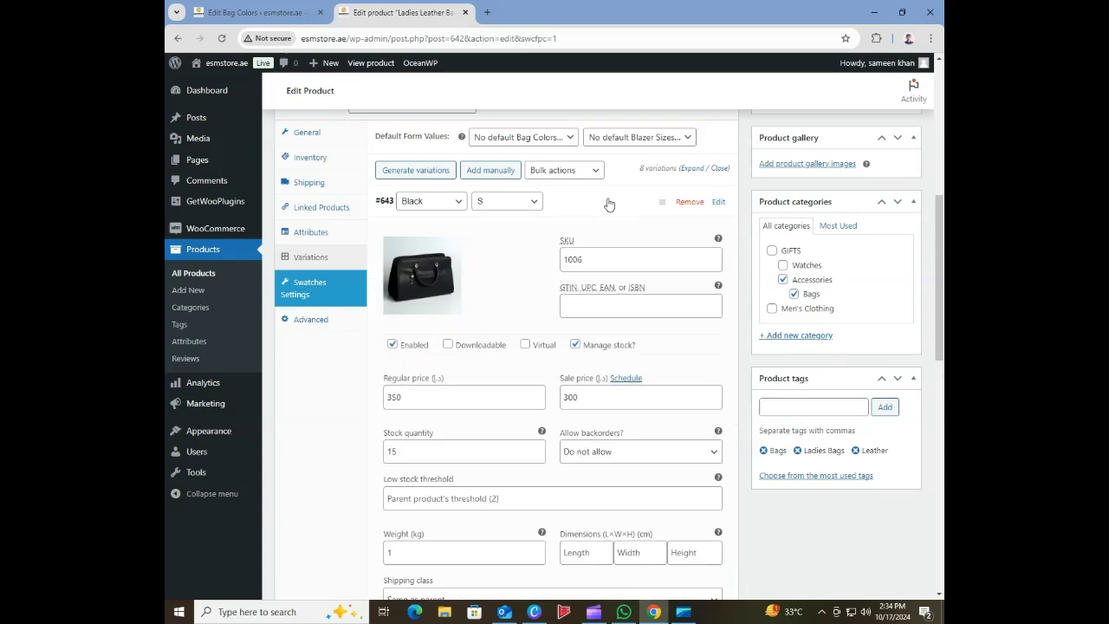
click(609, 204)
click(611, 249)
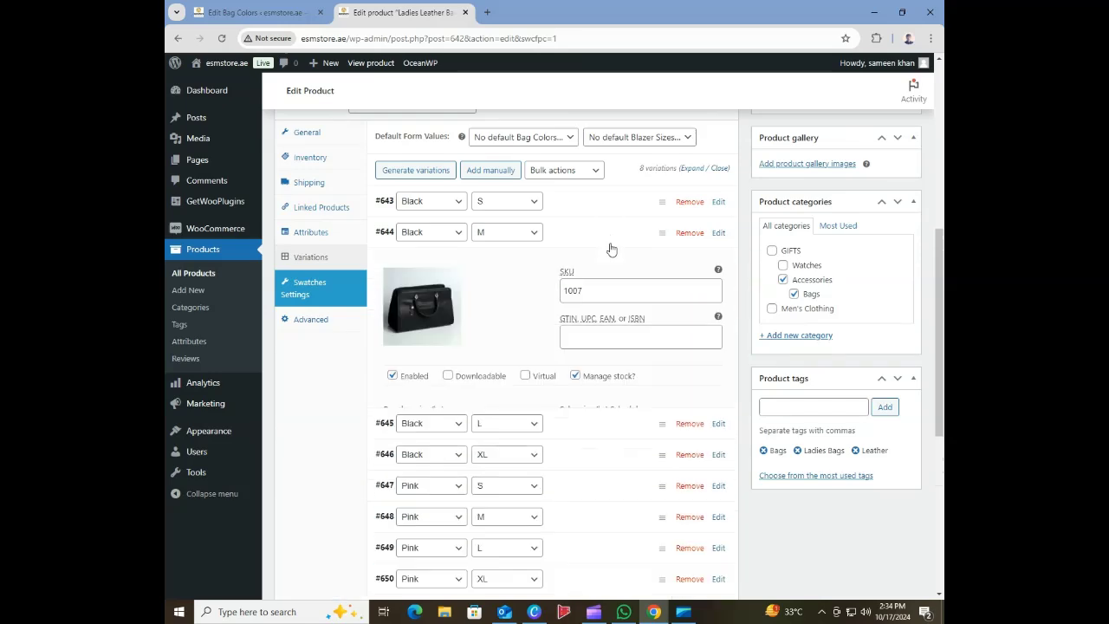
click(611, 249)
click(610, 271)
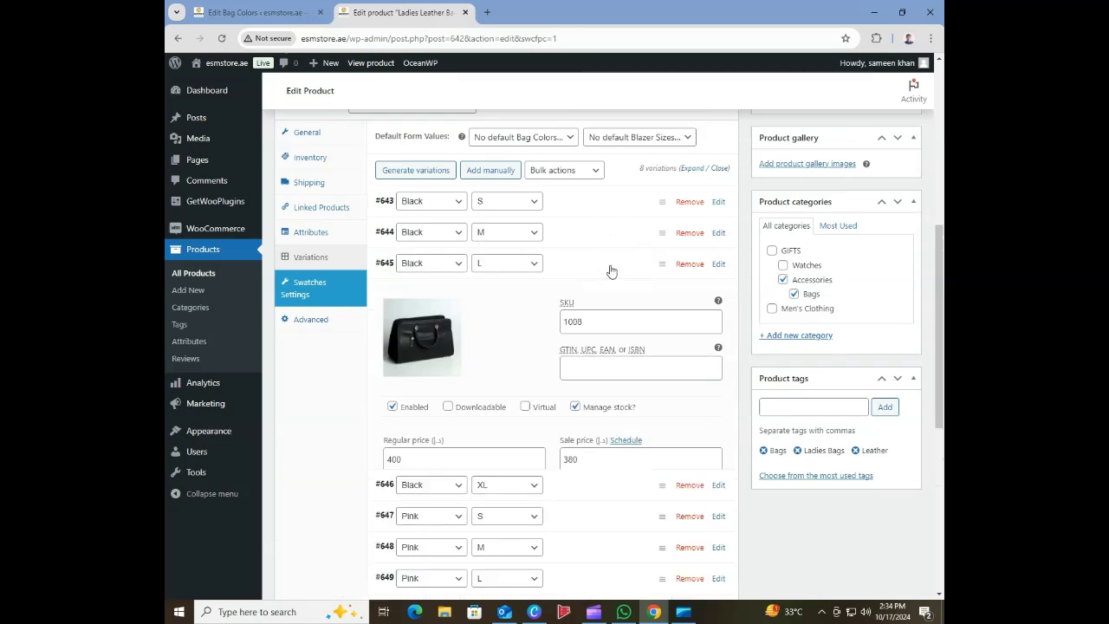
click(611, 271)
click(601, 299)
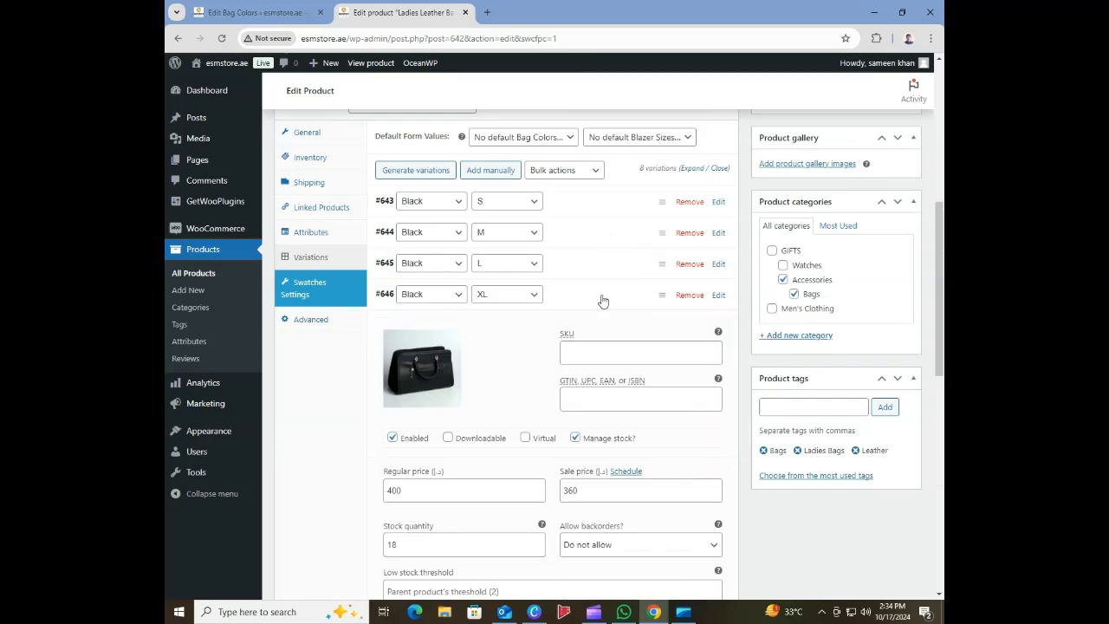
click(602, 299)
- Review the image, SKU and price settings of the Pink variations #647 and #648, collapsing each again
click(596, 327)
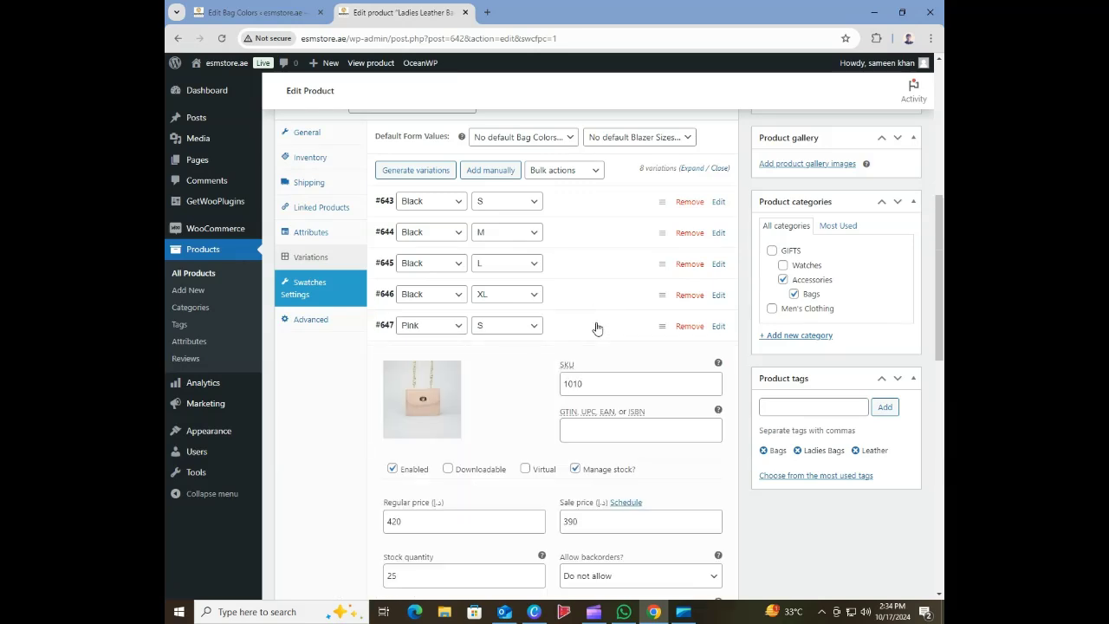
click(596, 328)
click(596, 357)
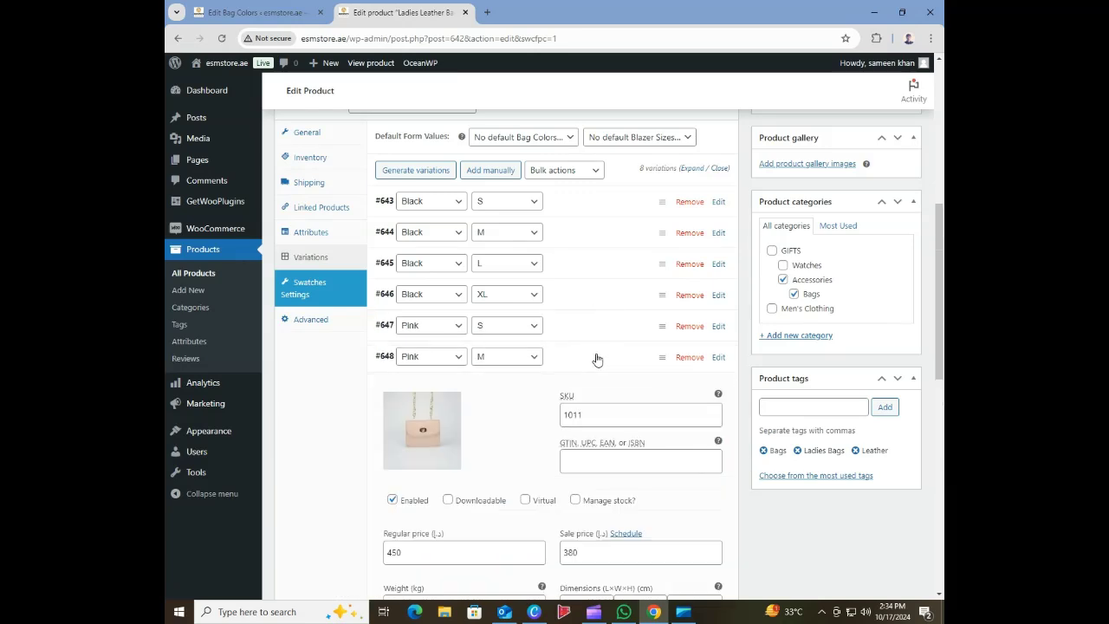
click(598, 357)
scroll(611, 355, down, 2)
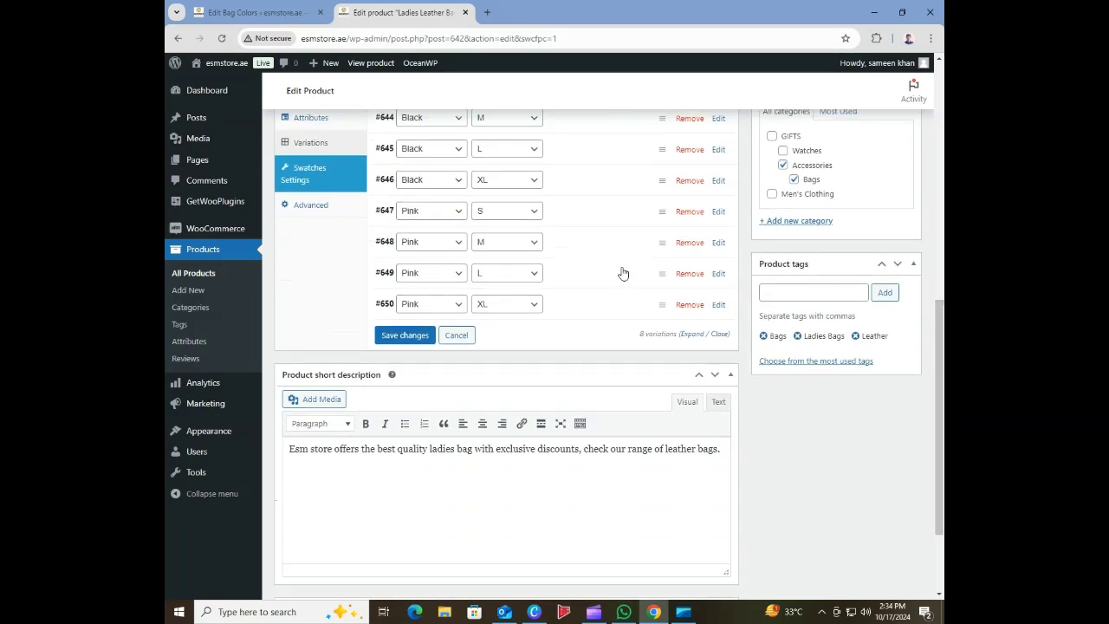
click(592, 250)
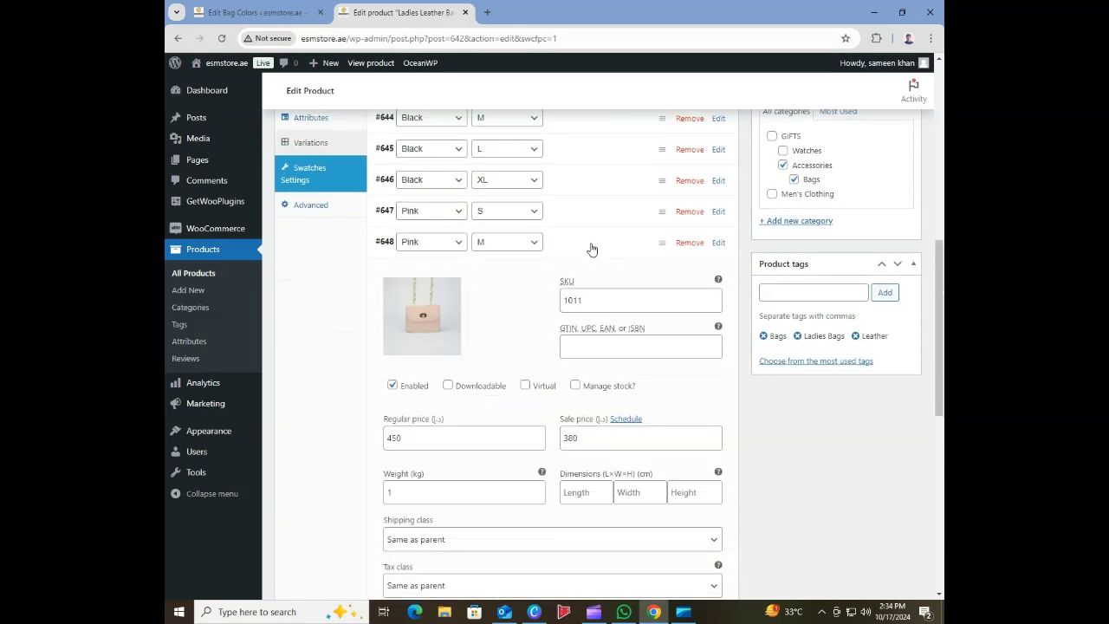
mouse_move(941, 390)
mouse_down()
mouse_move(941, 447)
mouse_move(943, 390)
mouse_up()
click(604, 246)
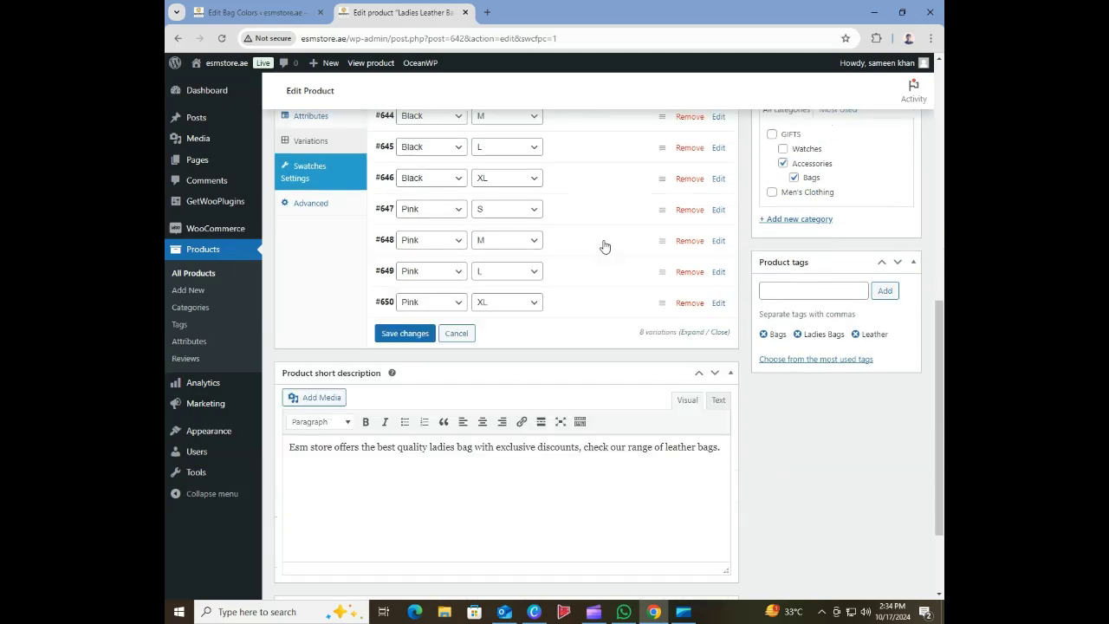
- Save the variation changes and update the Ladies Leather Bag product
click(399, 332)
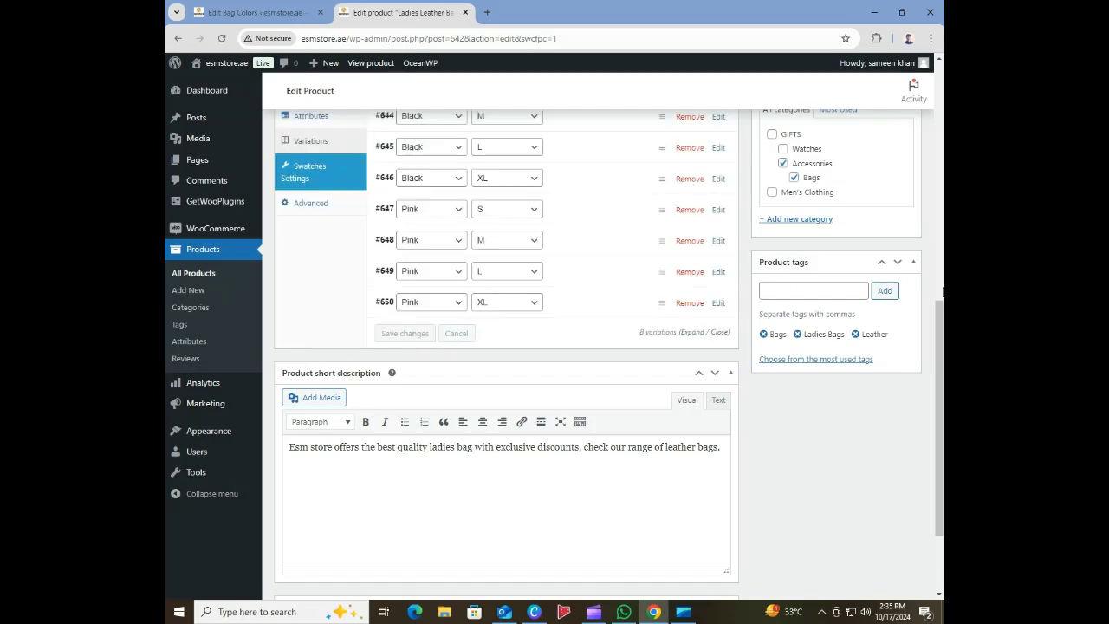
scroll(942, 292, up, 5)
scroll(943, 333, down, 1)
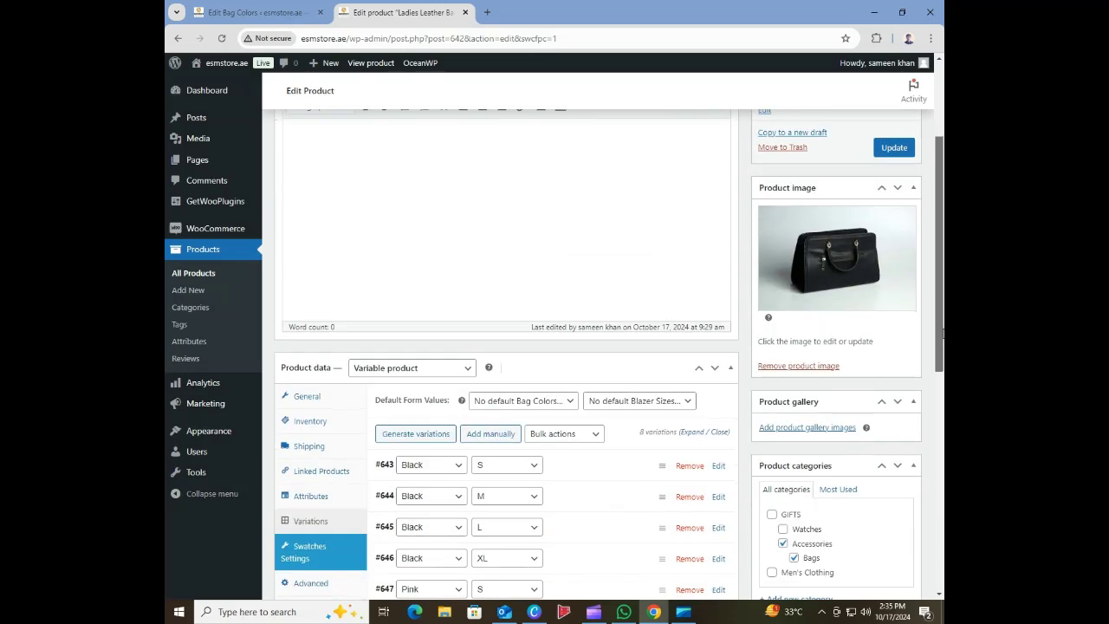
drag(943, 334, 944, 387)
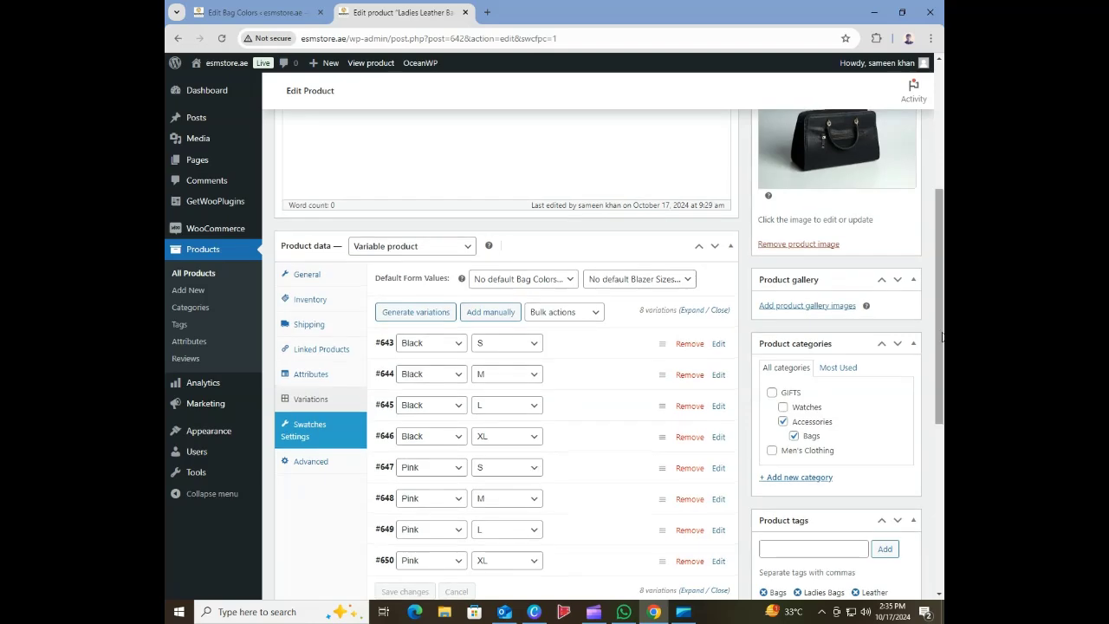
scroll(919, 342, up, 4)
click(893, 319)
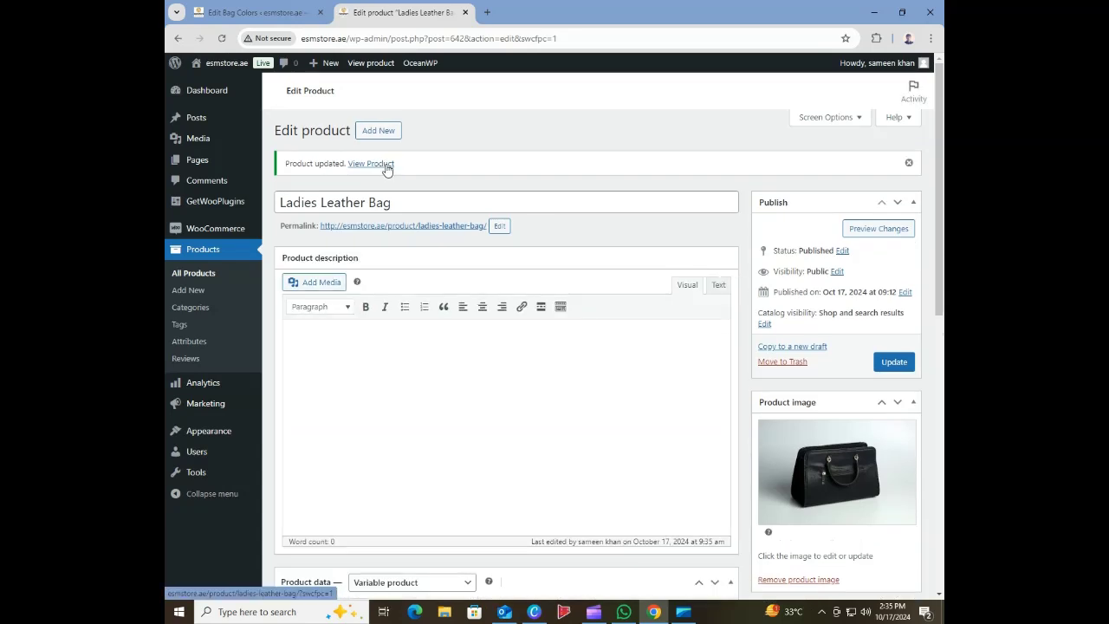
- Open the updated product's store page in a new browser tab and switch to it
right_click(387, 169)
click(408, 173)
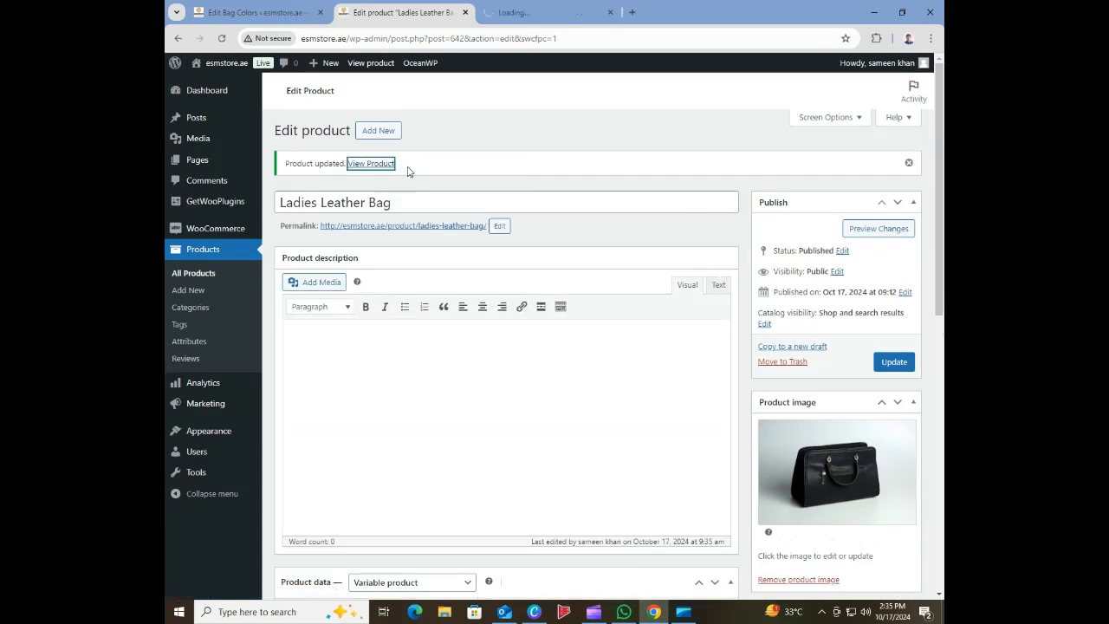
click(546, 14)
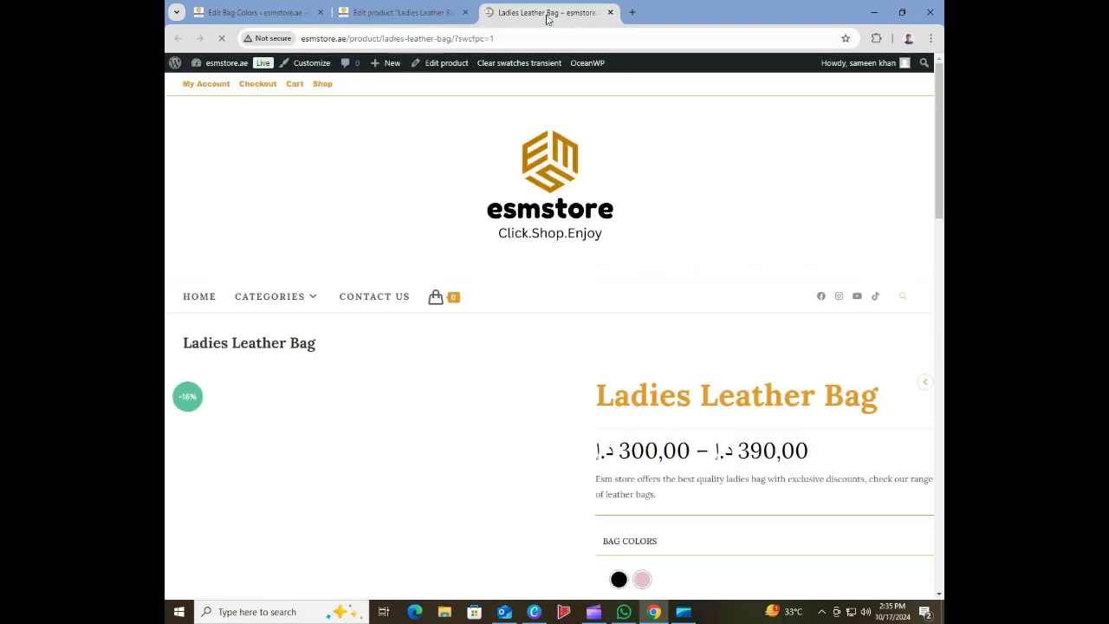
- On the store page, select the Black bag and check the description, price and stock for sizes L, M, S and XL
drag(940, 216, 943, 308)
click(619, 305)
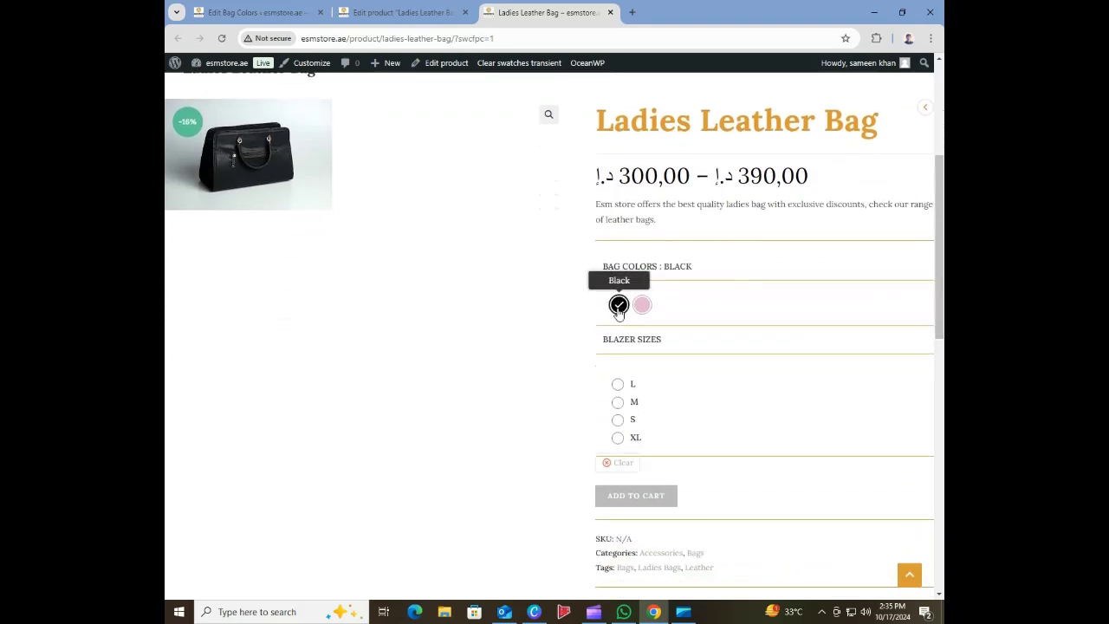
click(618, 384)
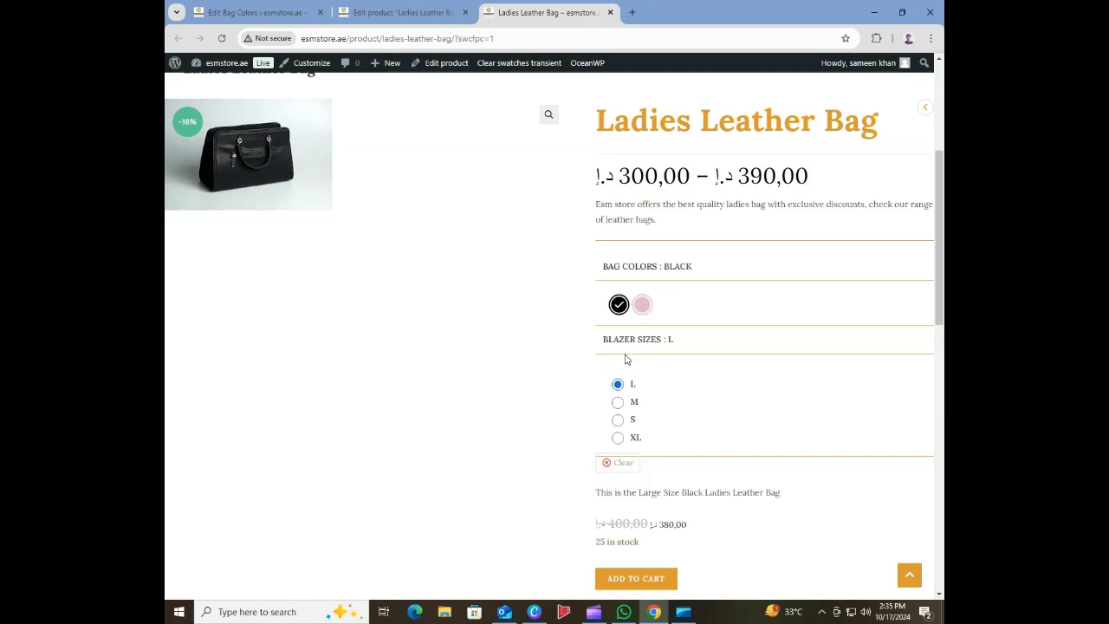
click(618, 402)
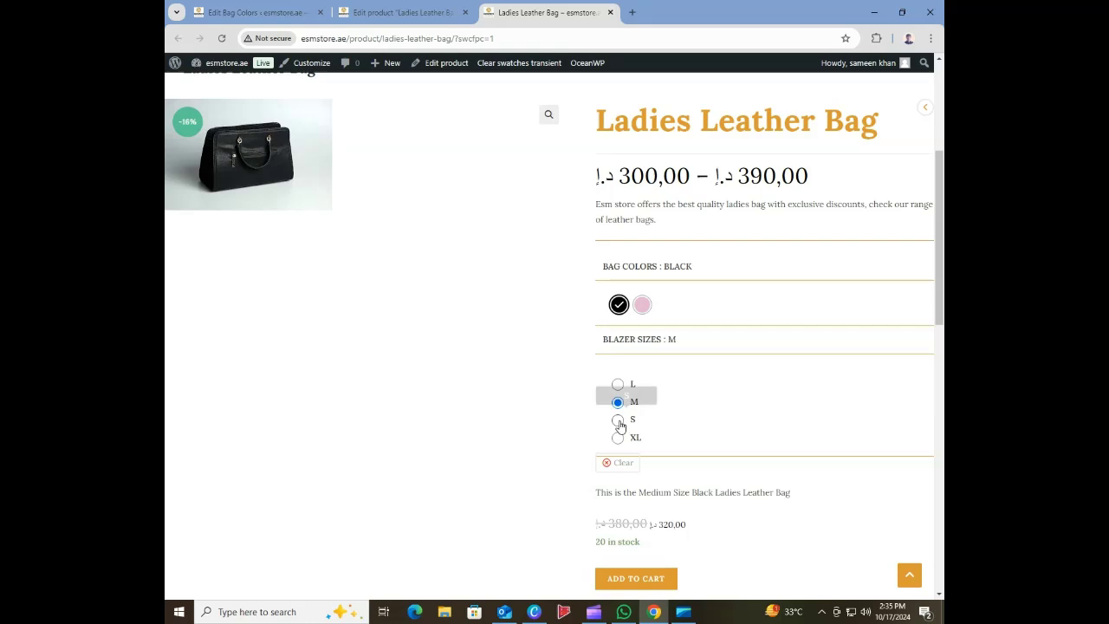
click(618, 420)
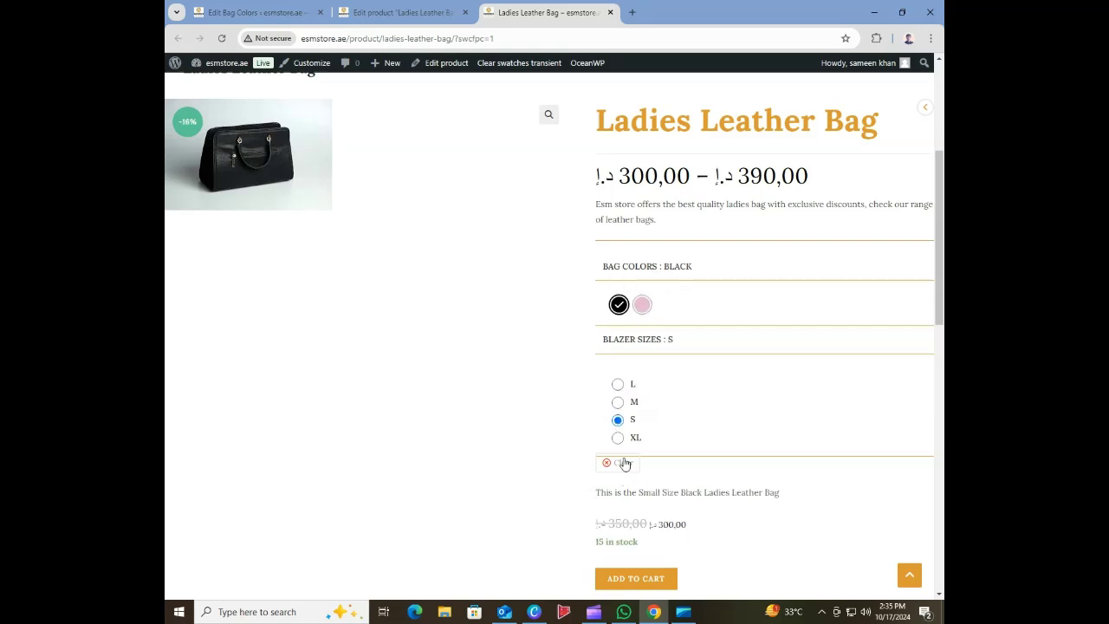
click(618, 437)
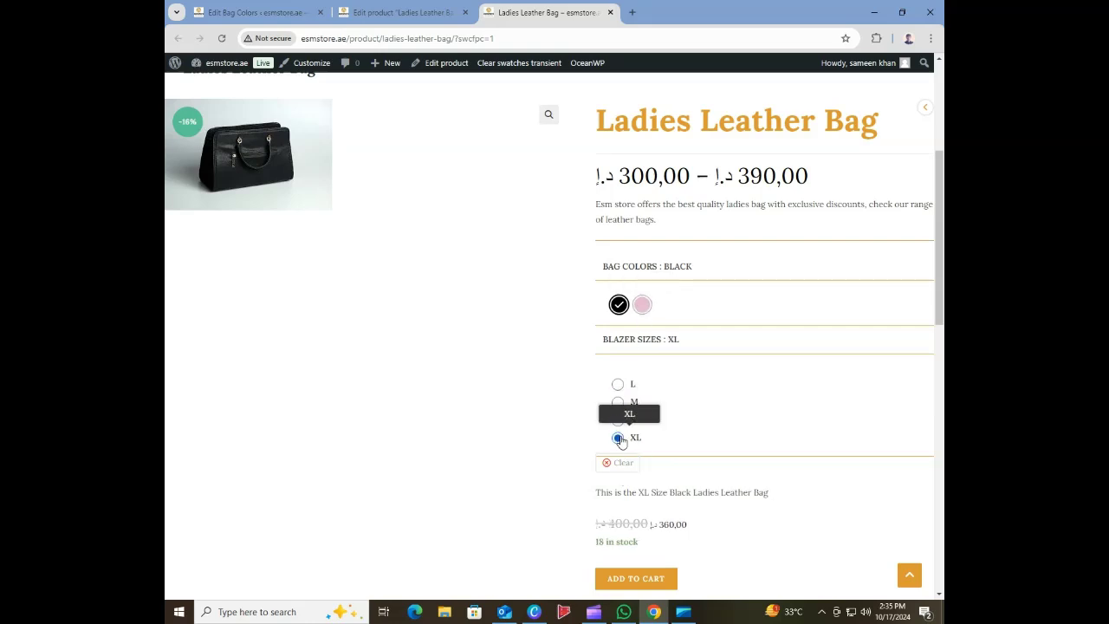
- Switch to the Pink bag and check its image, description and price for each of the sizes L, M, S and XL
click(642, 306)
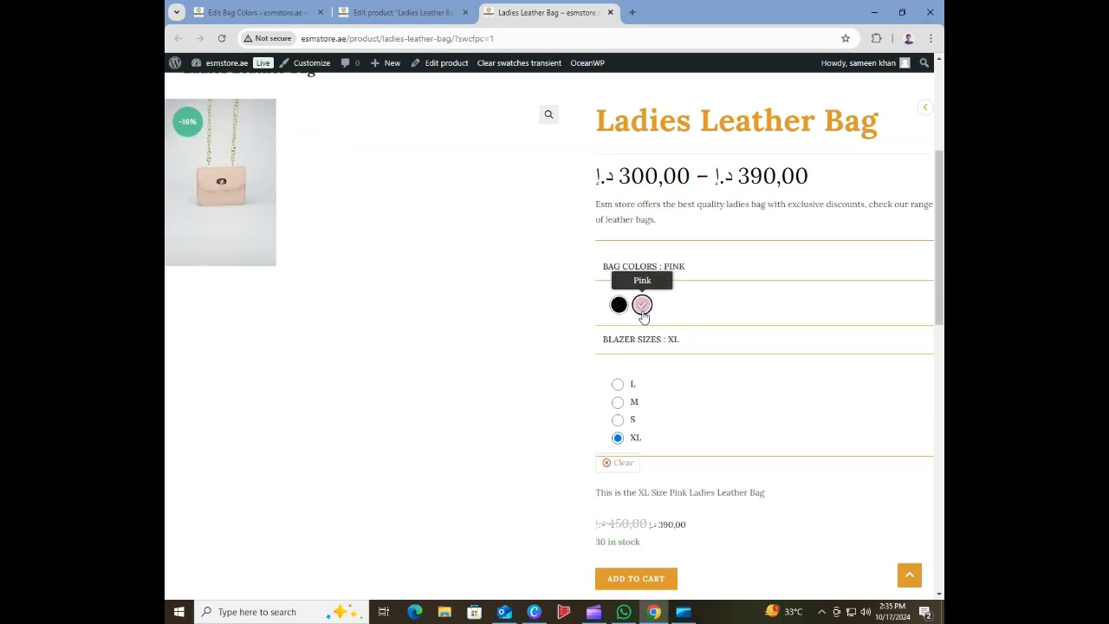
click(618, 384)
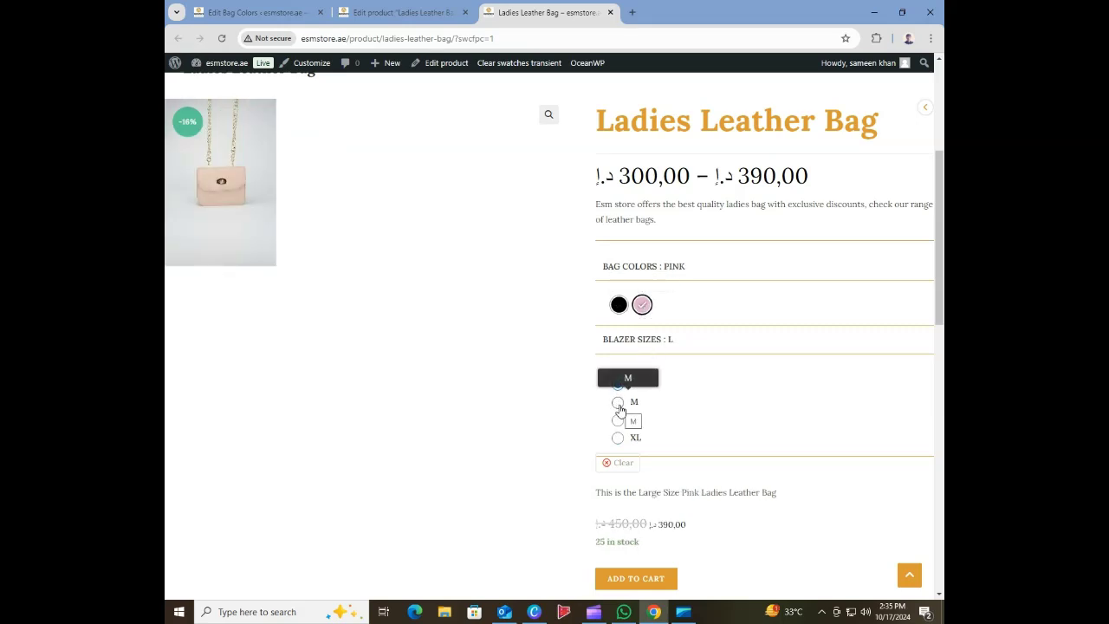
click(618, 402)
click(618, 422)
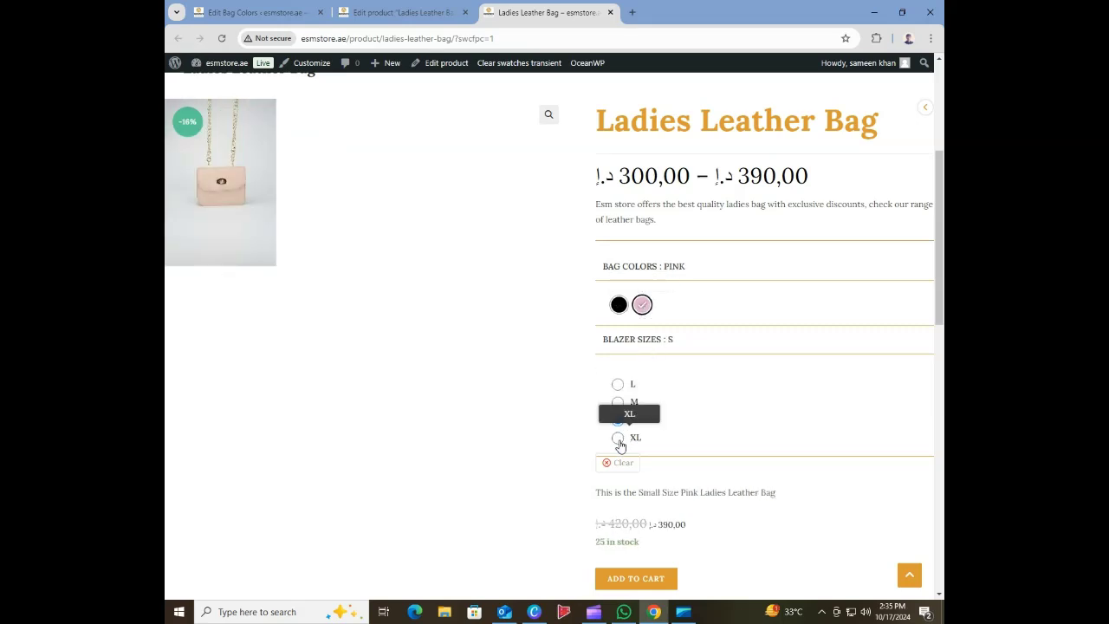
click(618, 438)
click(618, 423)
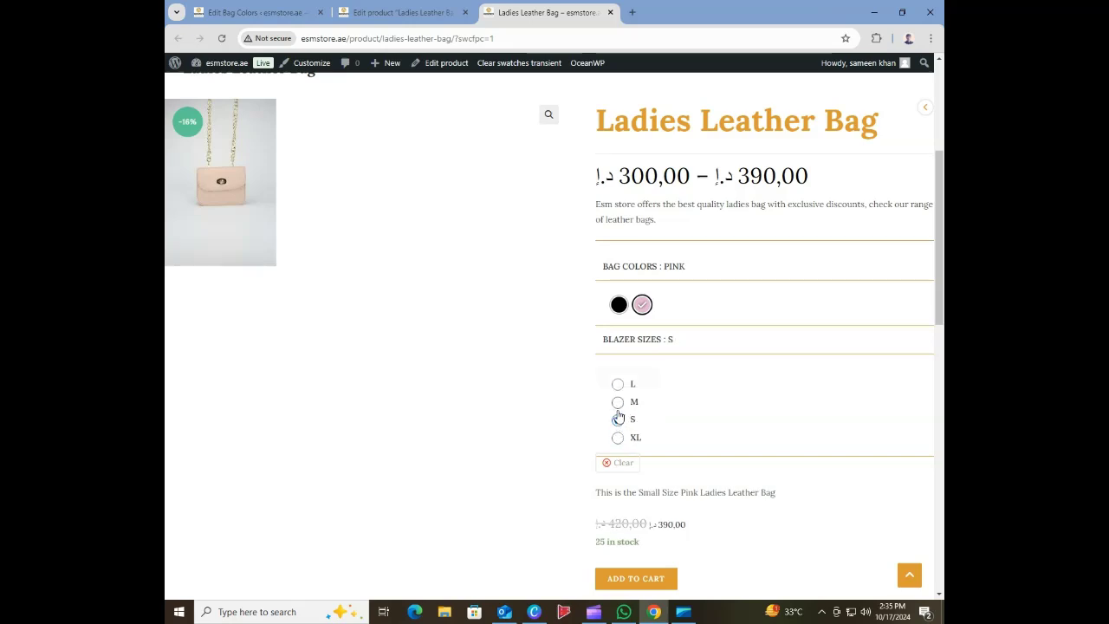
click(618, 402)
click(618, 384)
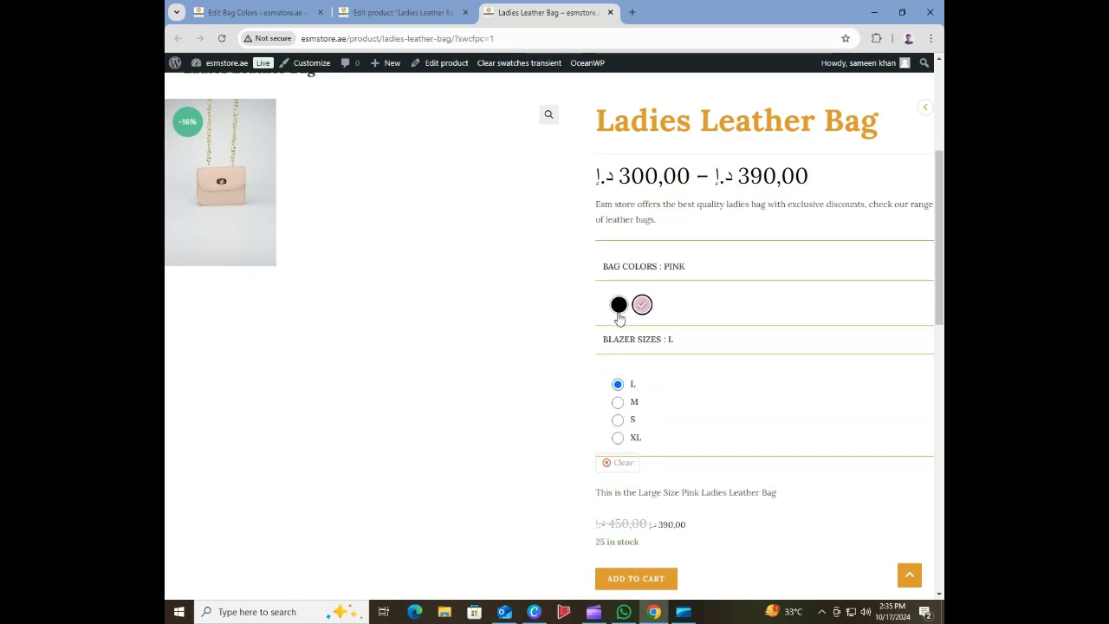
- Recheck the store page's image, description, price and stock for the Black bag in M, S and XL and the Pink bag in S
click(619, 304)
click(618, 401)
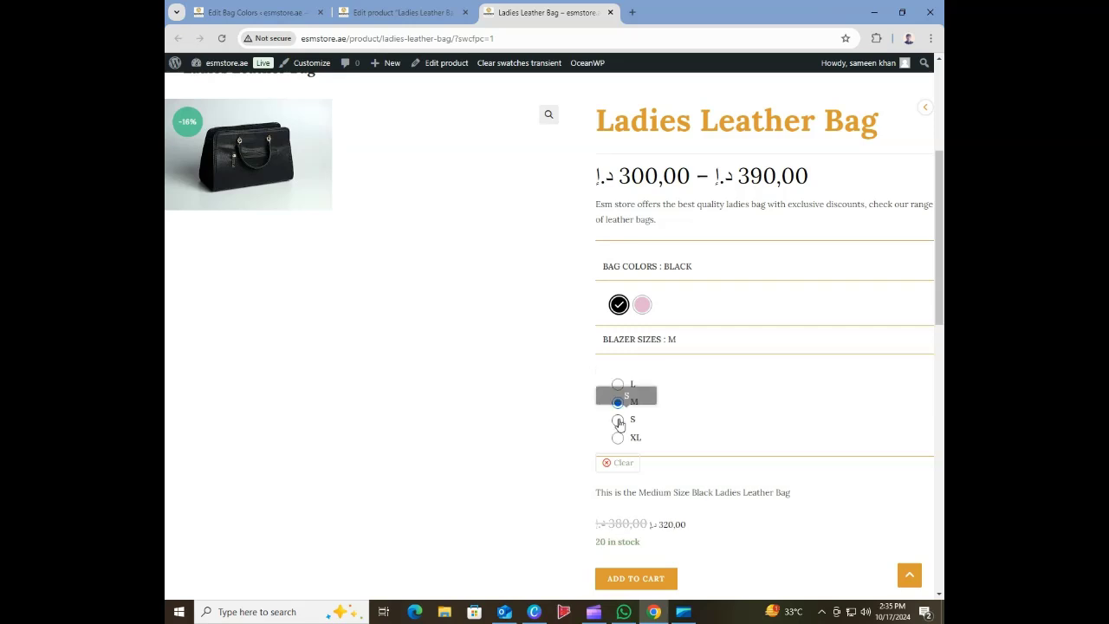
click(618, 420)
click(618, 439)
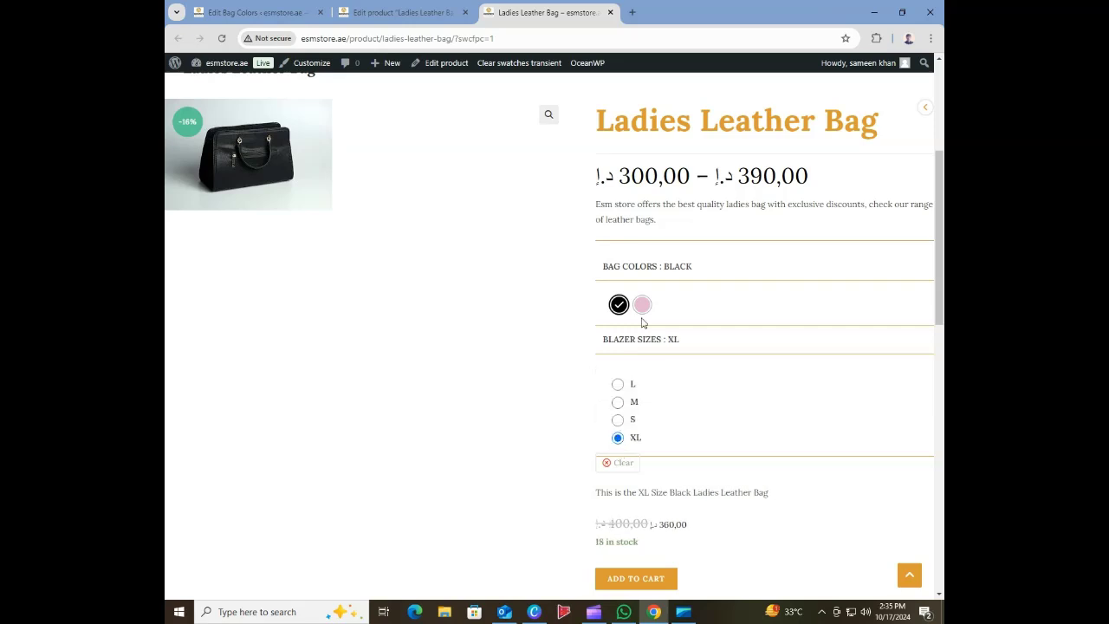
click(642, 305)
click(618, 420)
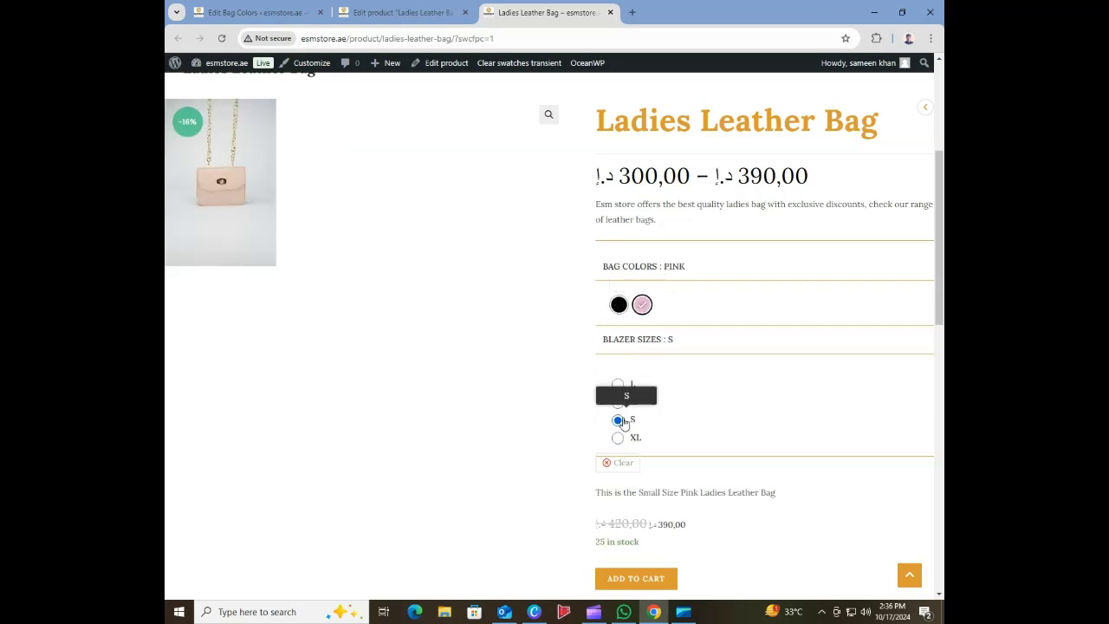
scroll(941, 314, down, 1)
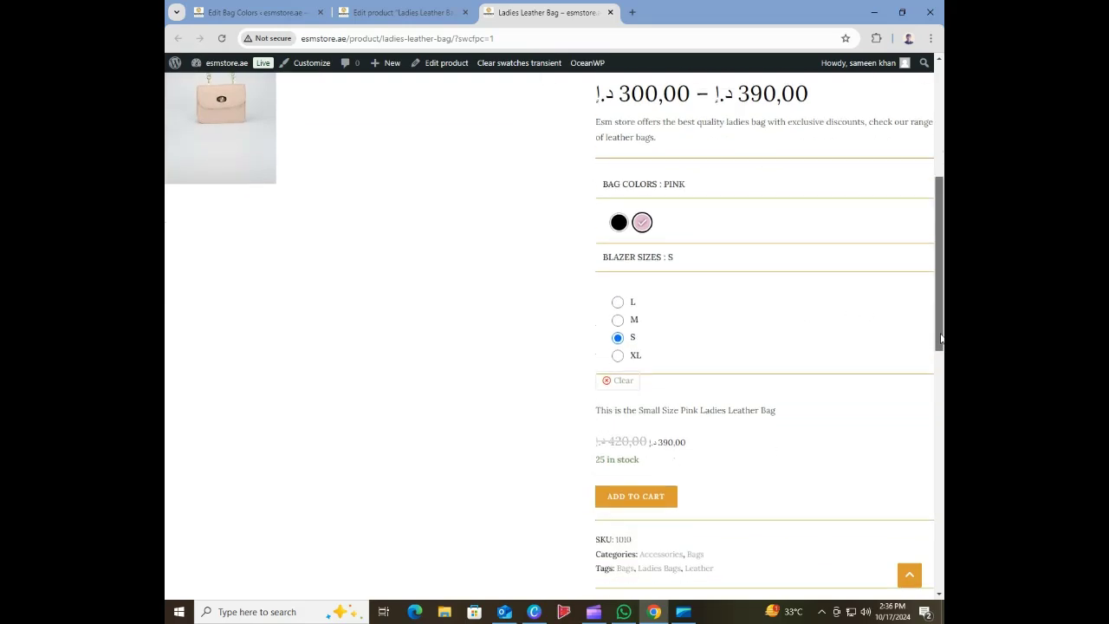
- Close the store page, open the list of all products and filter it by the Bags category
click(611, 12)
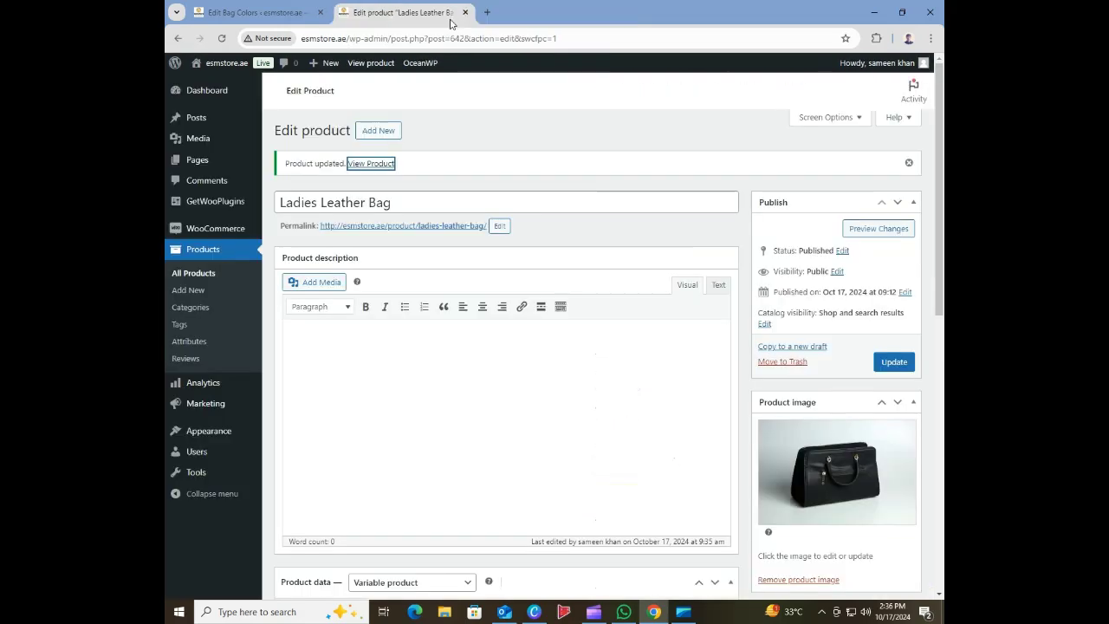
click(210, 273)
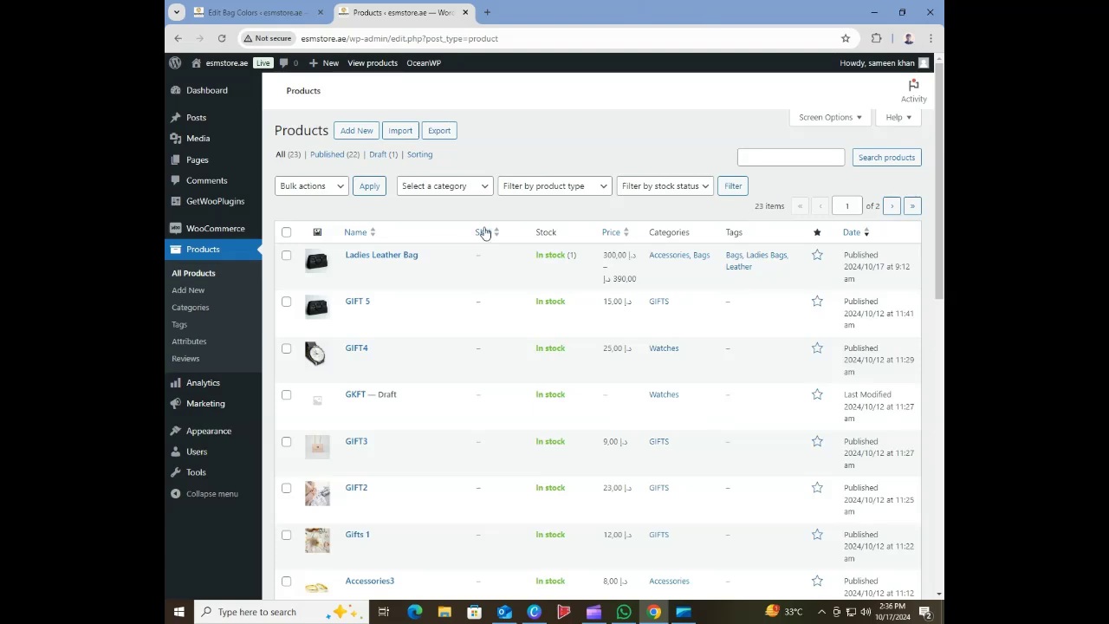
click(469, 191)
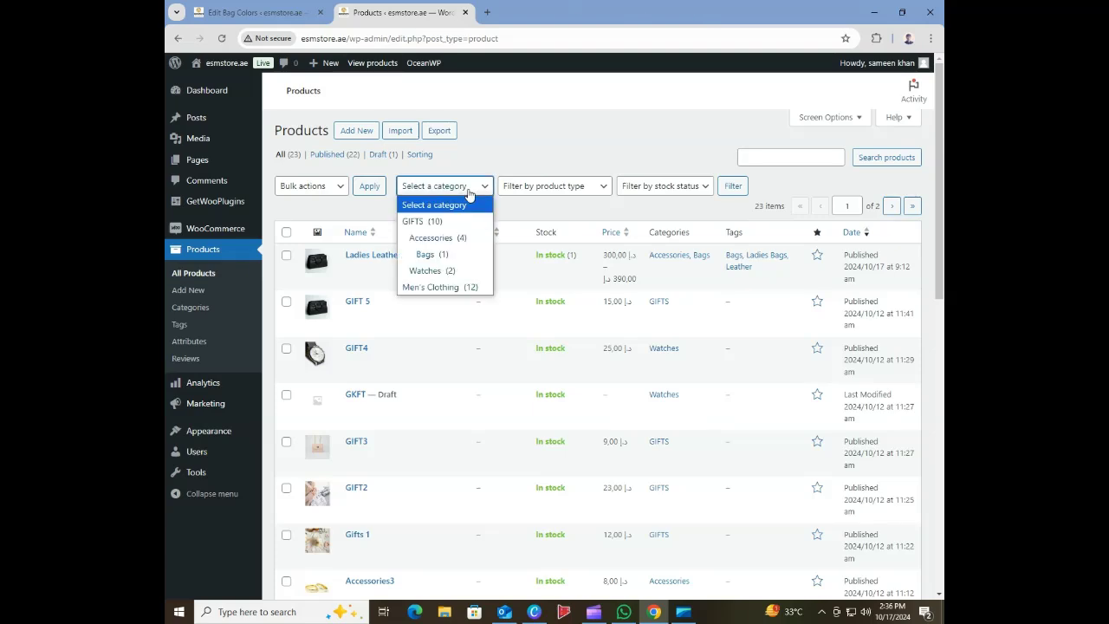
click(460, 252)
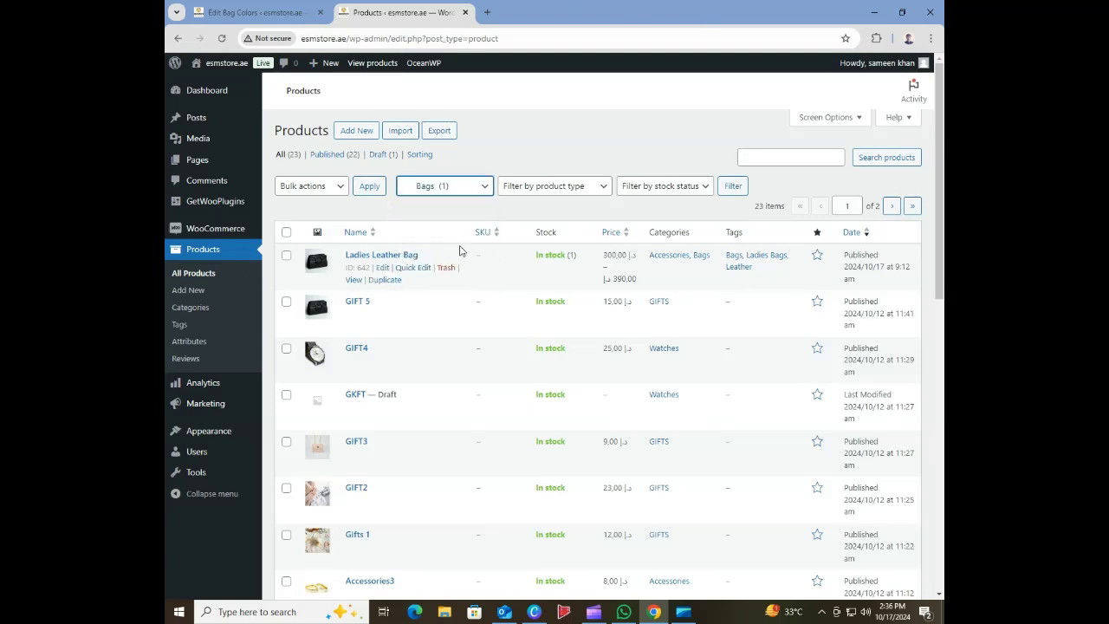
click(551, 197)
click(551, 198)
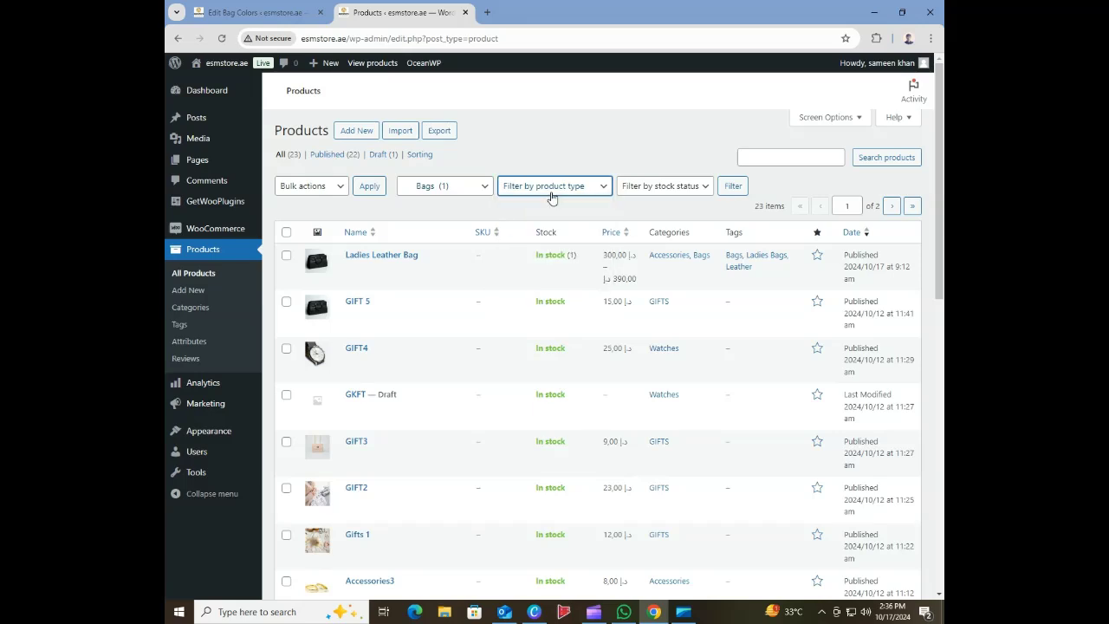
click(732, 188)
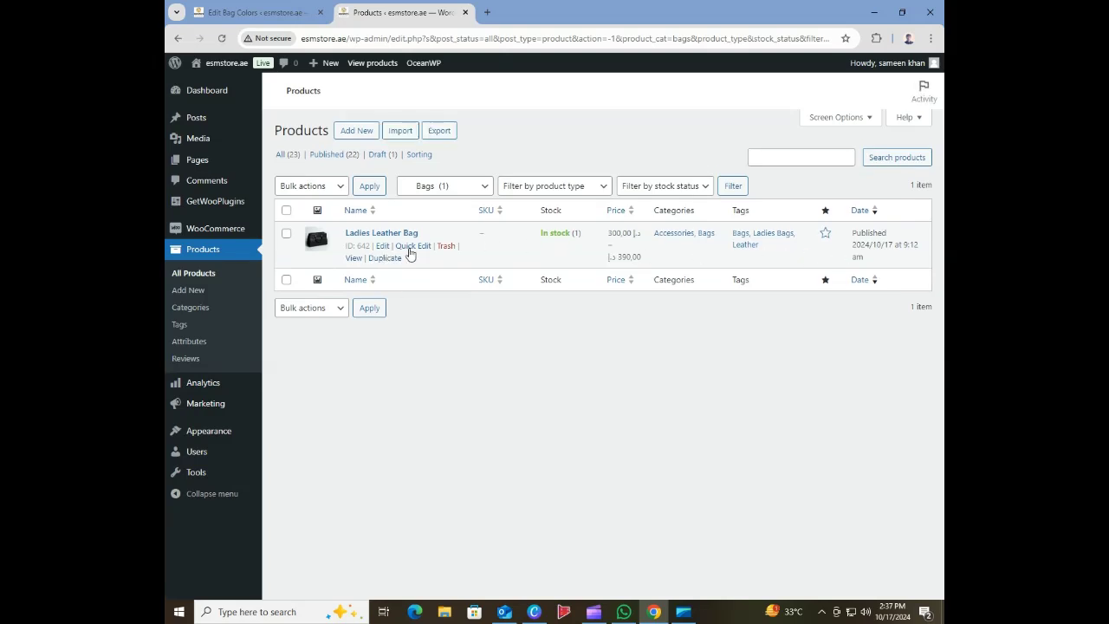
- Review the Ladies Leather Bag's quick edit settings and catalog visibility options, and leave them without saving
click(412, 247)
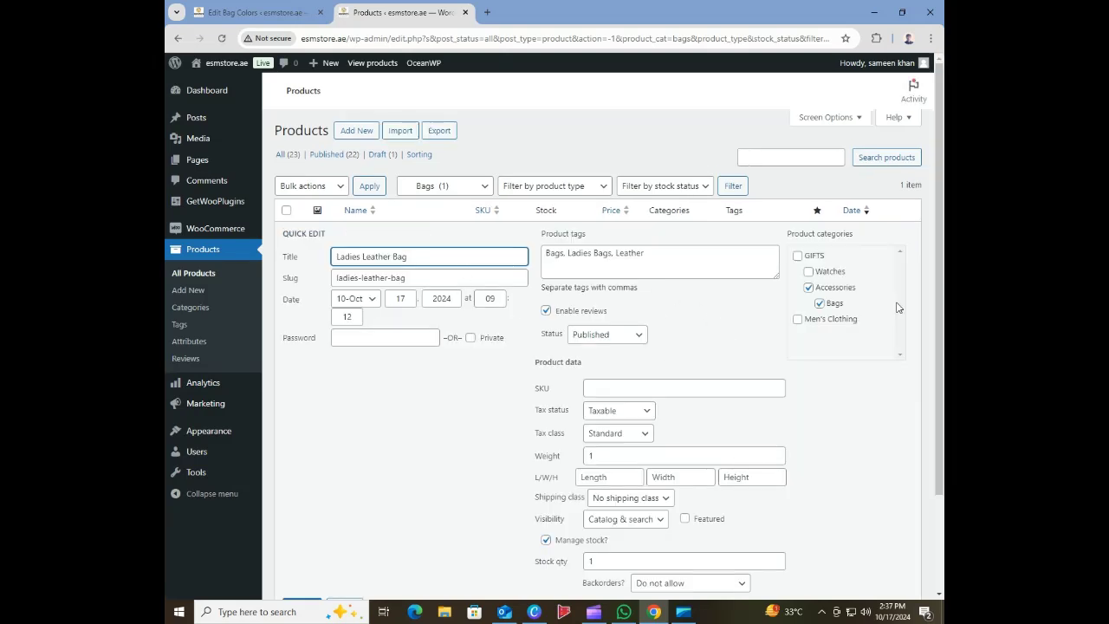
drag(942, 297, 943, 348)
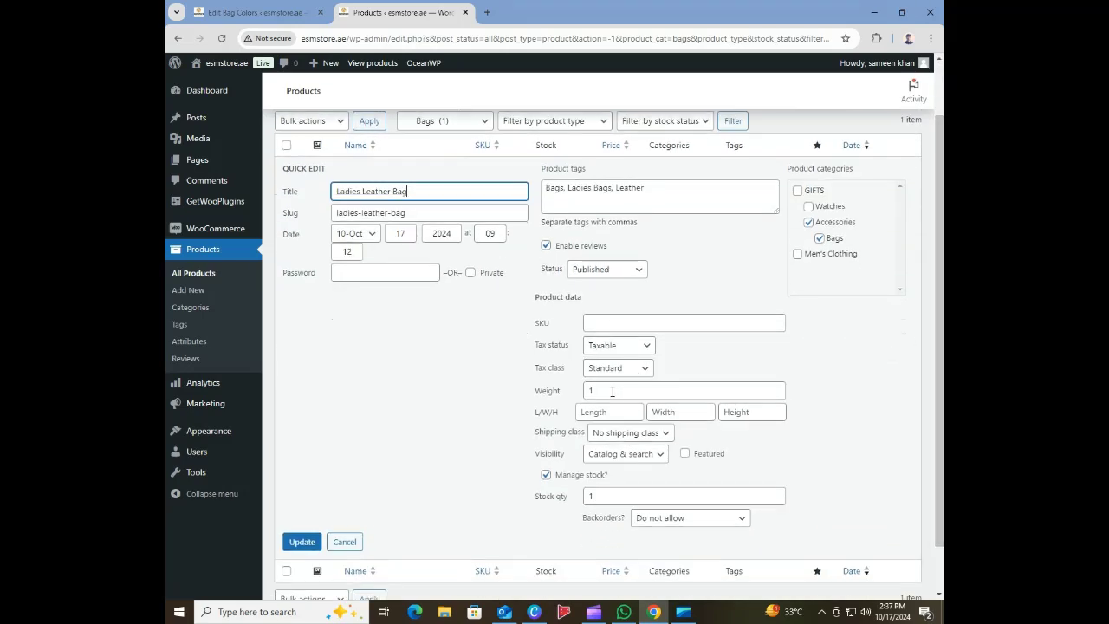
click(652, 461)
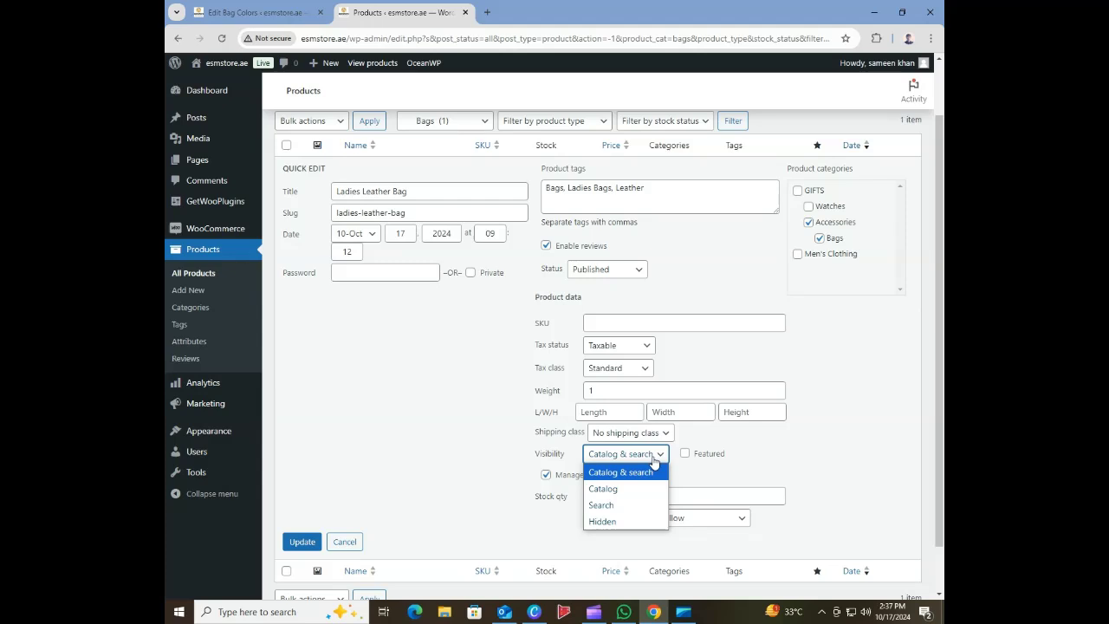
click(654, 462)
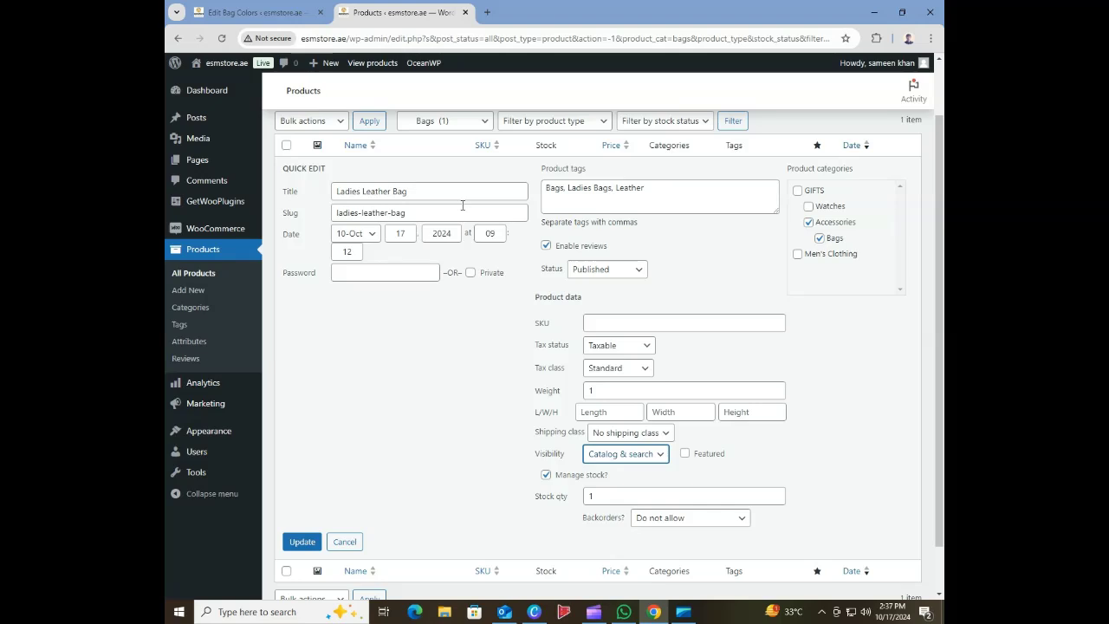
scroll(733, 217, up, 2)
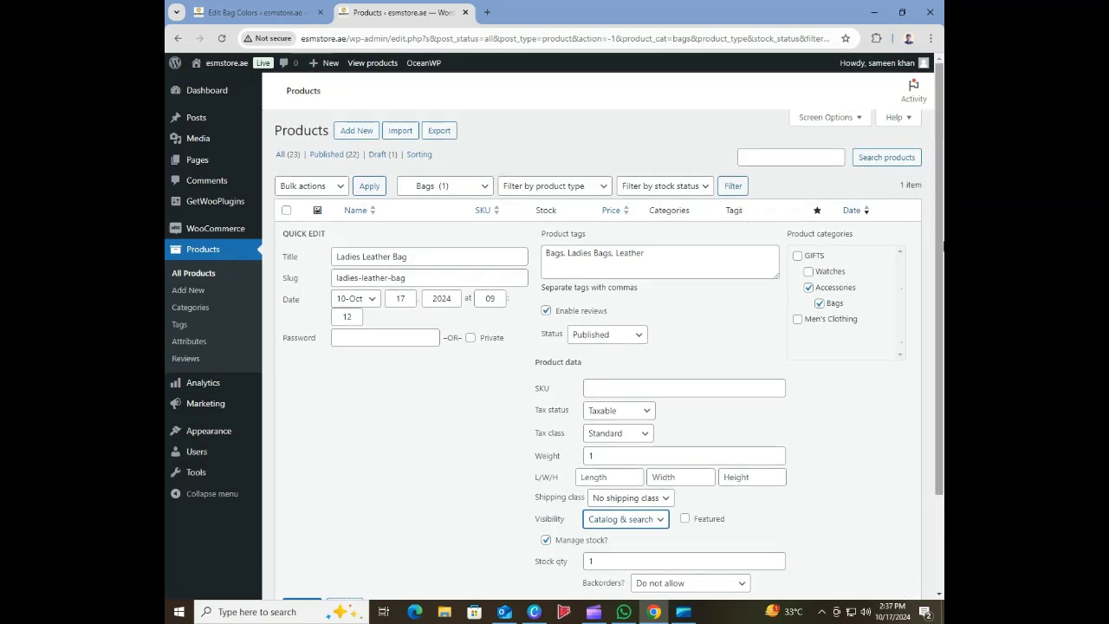
scroll(752, 218, down, 2)
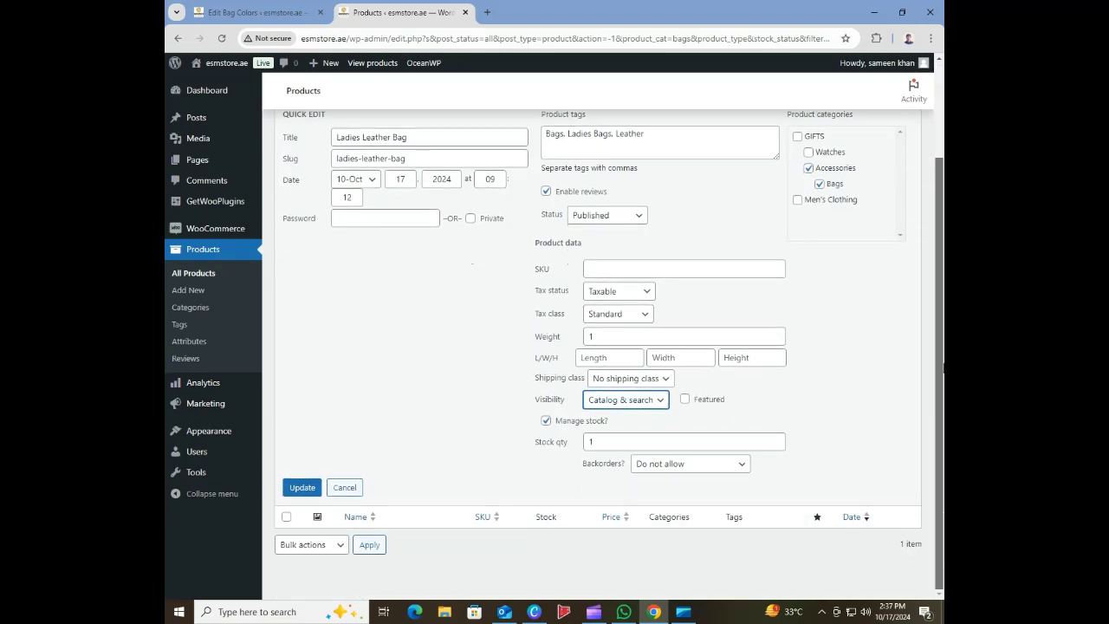
click(345, 488)
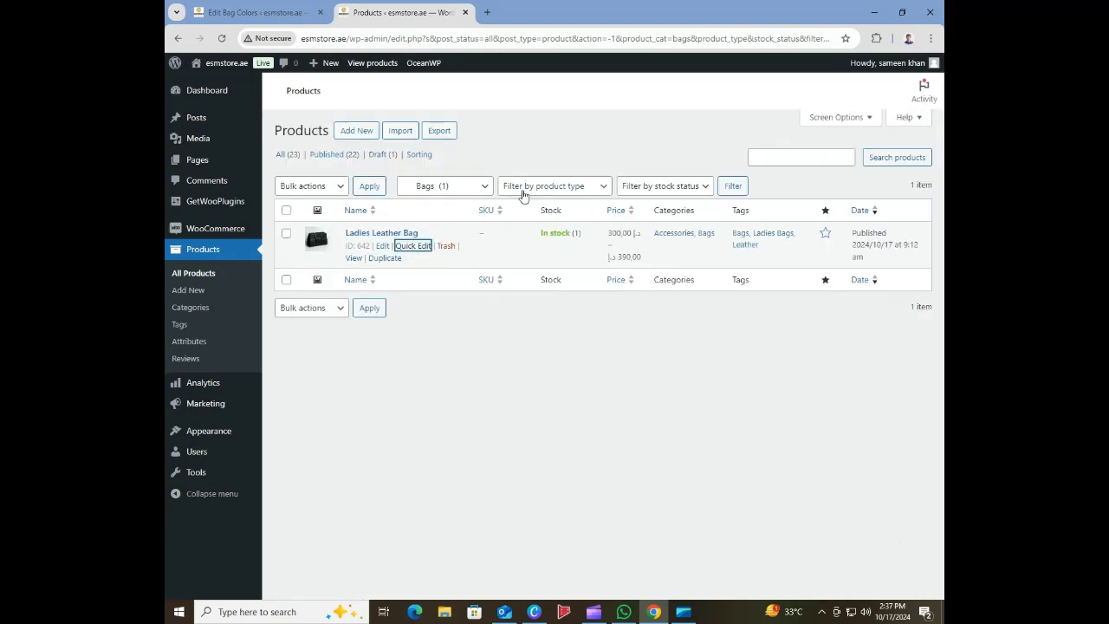
- Remove the Bags category filter to list products of all categories
click(463, 187)
click(460, 206)
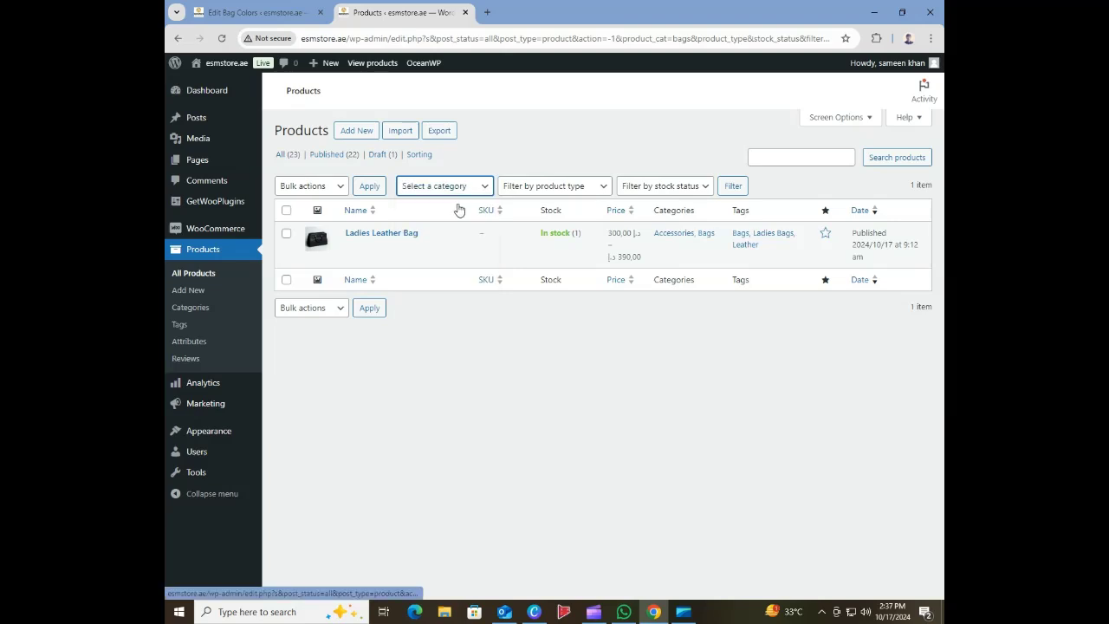
click(731, 186)
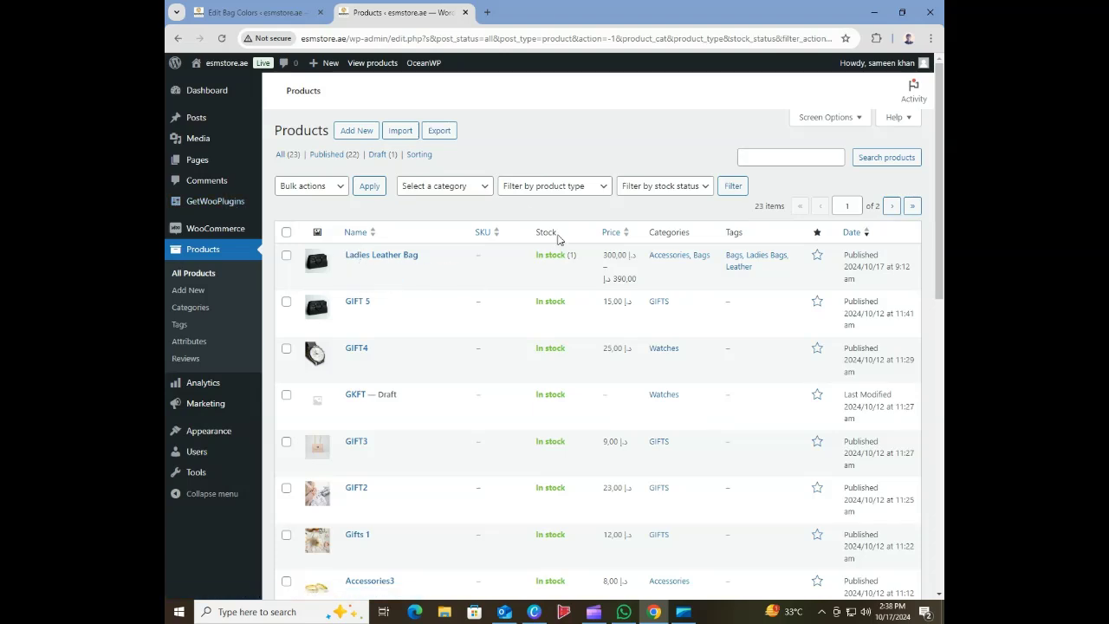
- Look at the stock status filter options and move the Ladies Leather Bag product to the trash
click(656, 192)
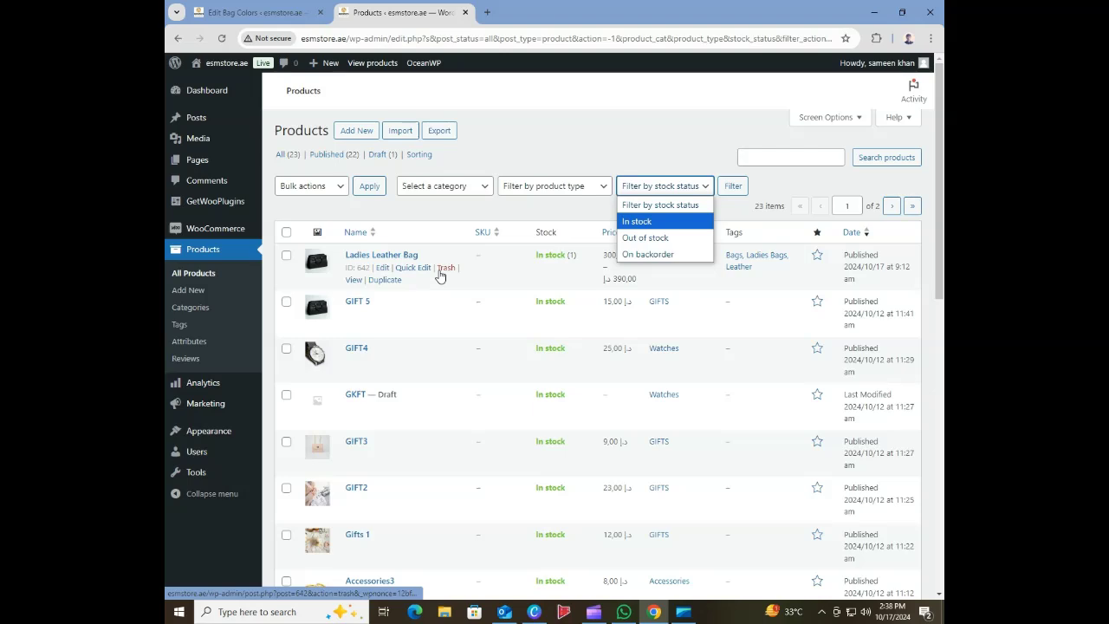
click(442, 269)
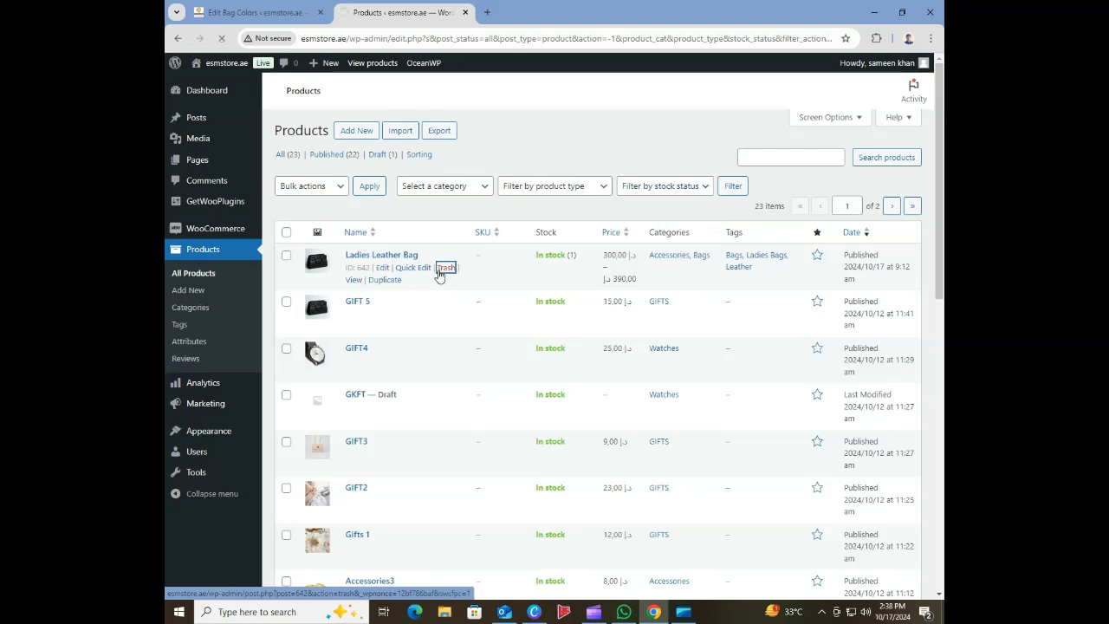